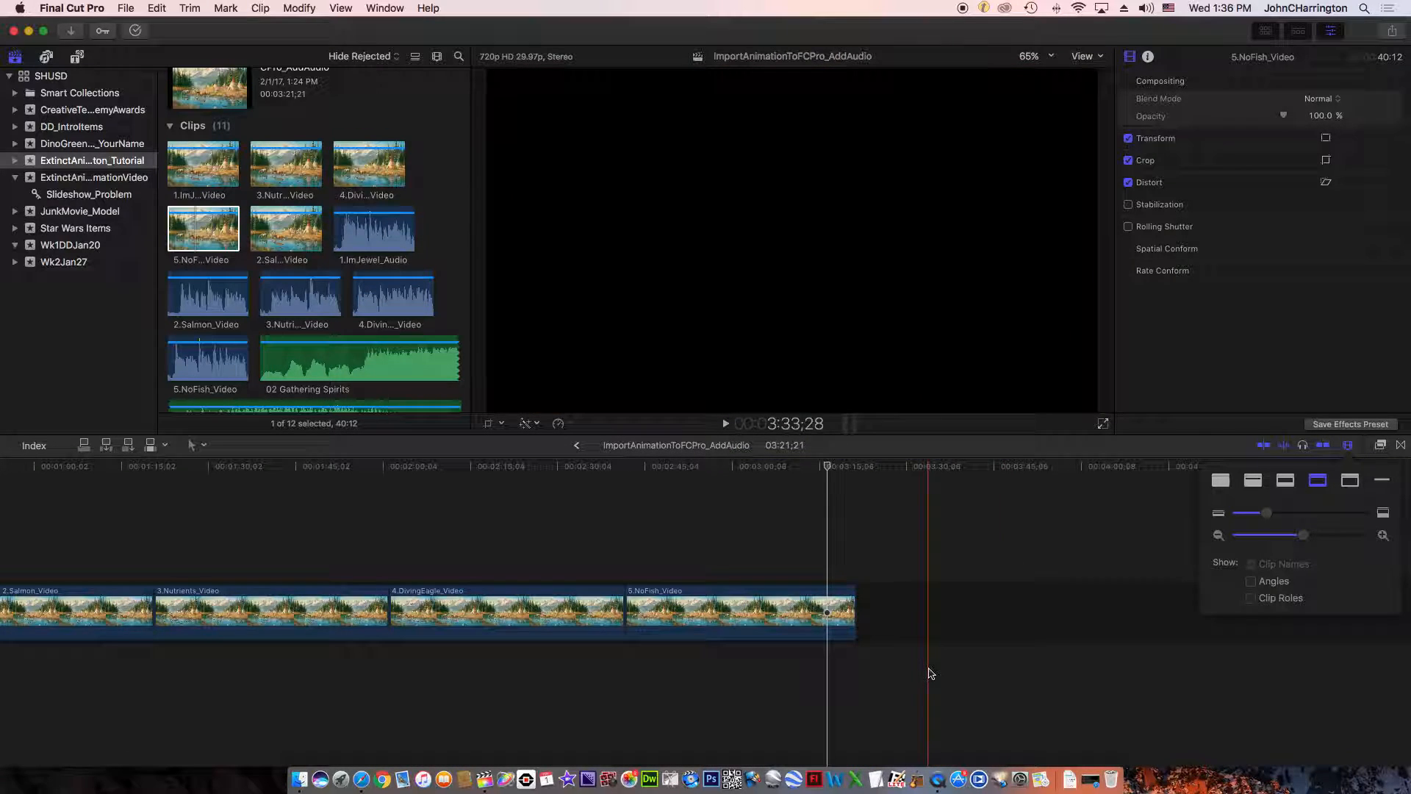
- Play the project briefly from the start of the 2.Salmon_Video clip in the timeline
{"action": "left_click", "coordinate": [1134, 561]}
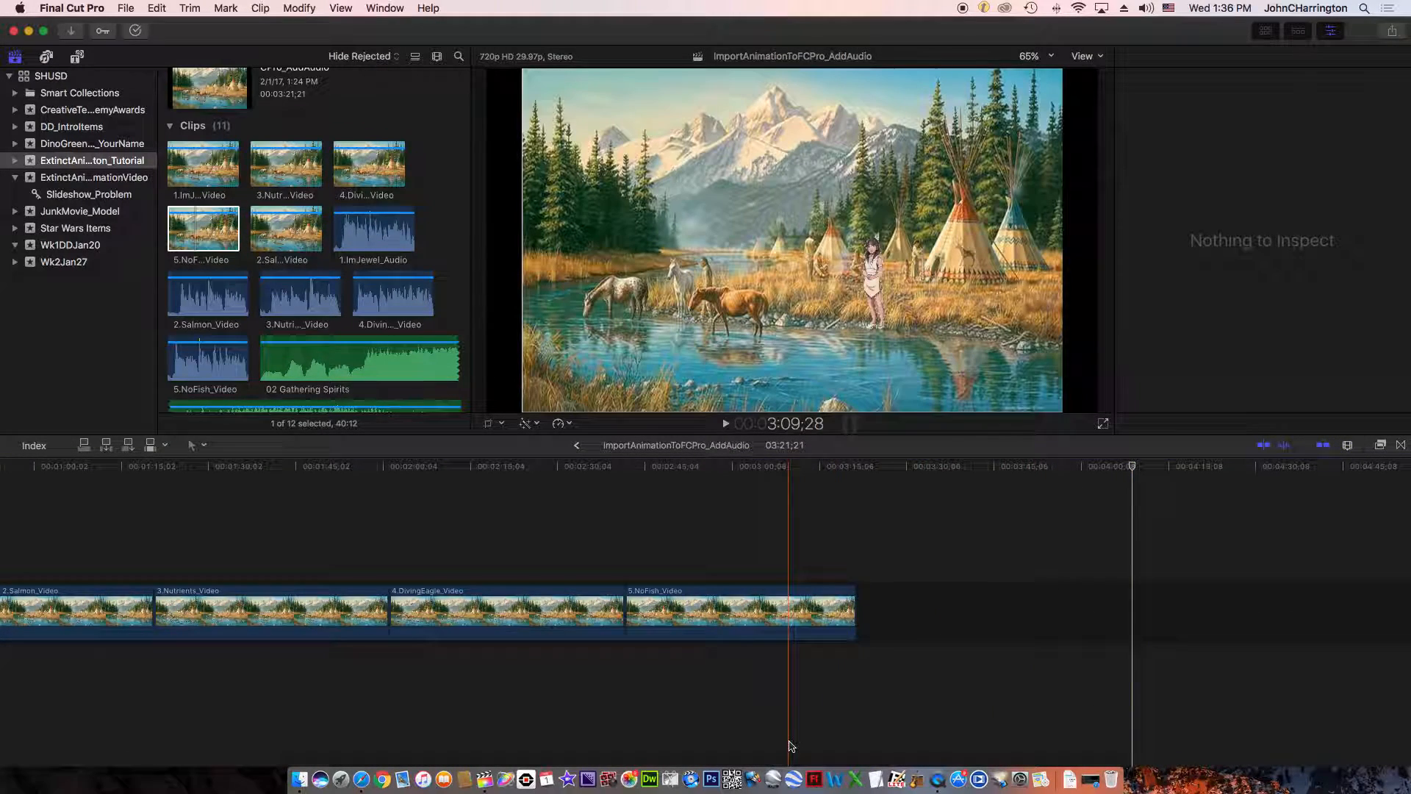
{"action": "scroll", "coordinate": [790, 745], "scroll_direction": "left", "scroll_amount": 3}
{"action": "scroll", "coordinate": [796, 746], "scroll_direction": "left", "scroll_amount": 5}
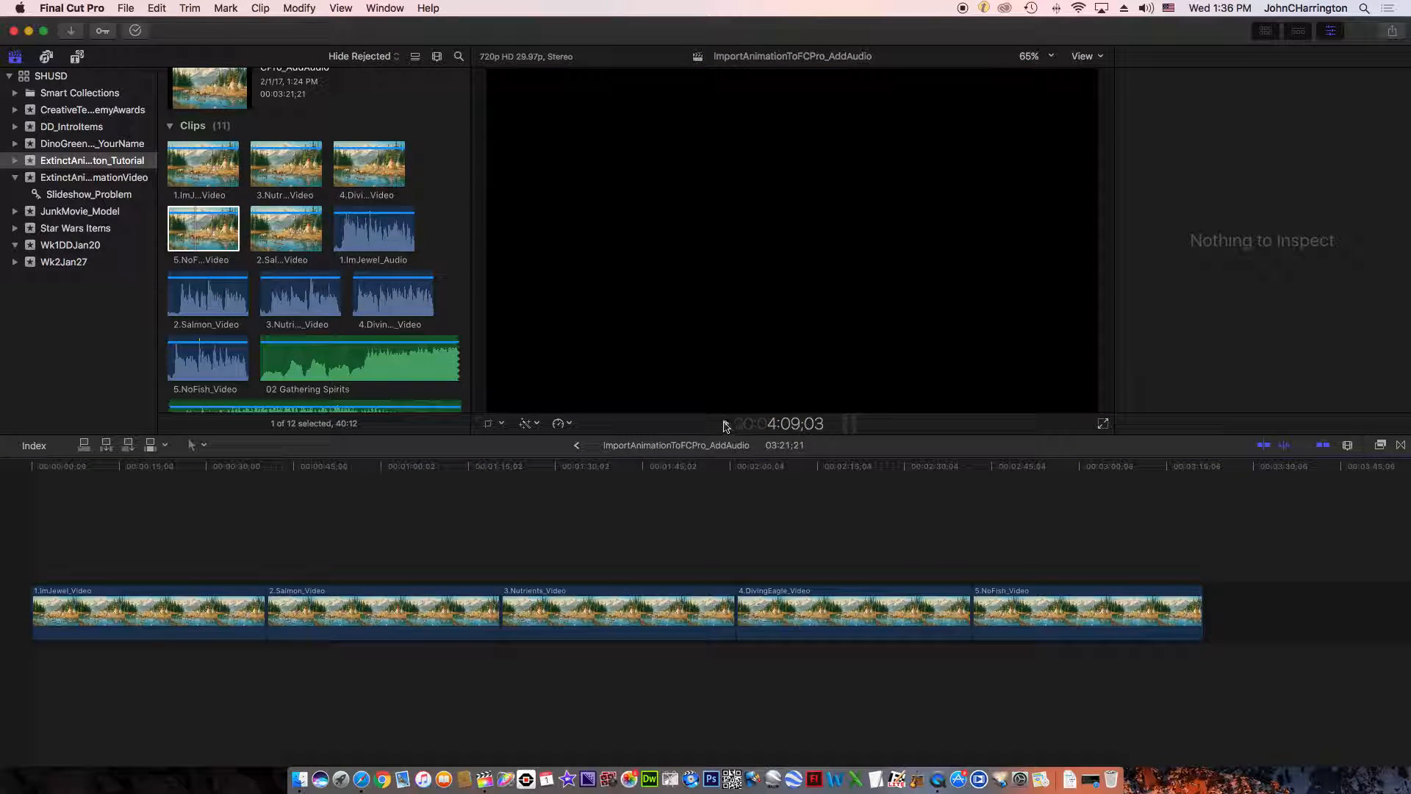
{"action": "left_click", "coordinate": [266, 474]}
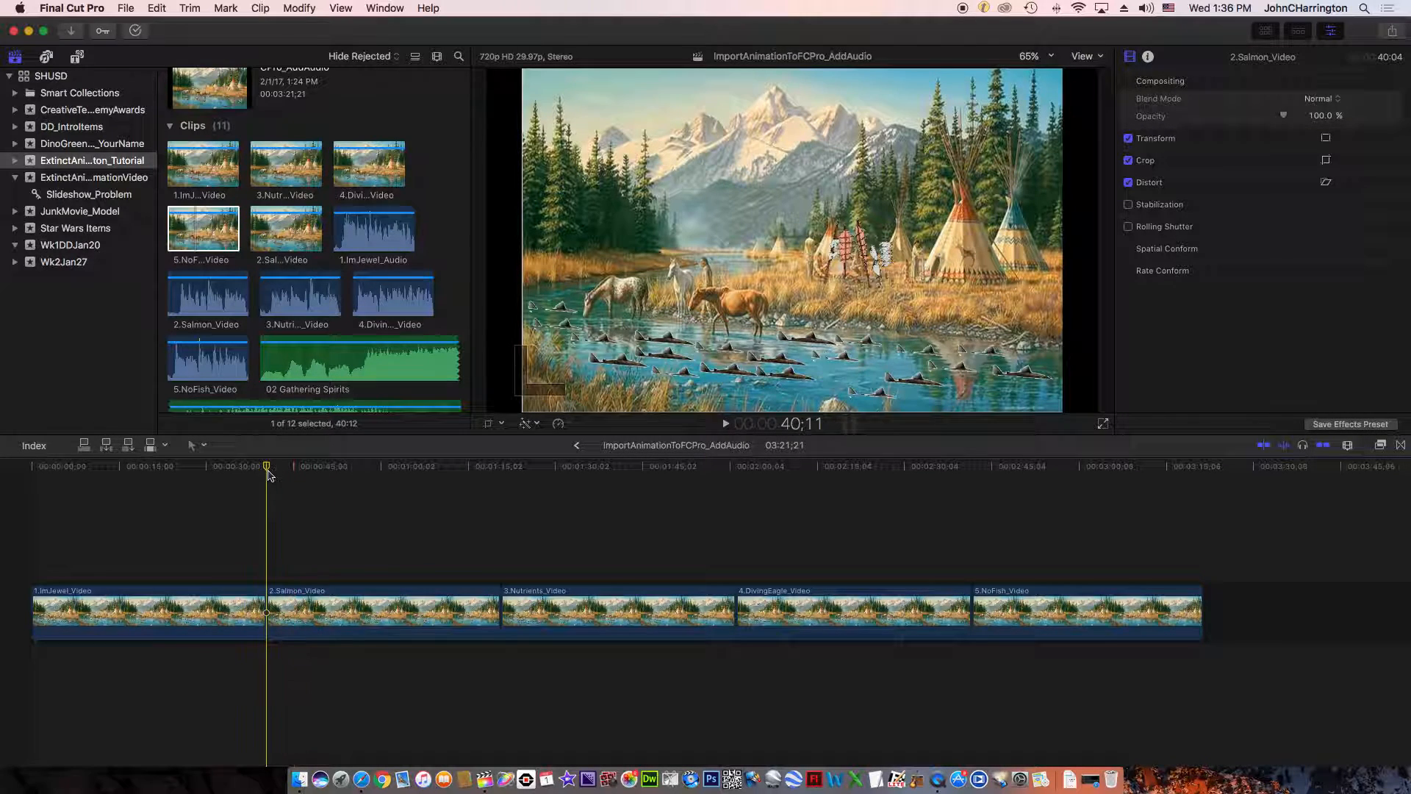
{"action": "left_click", "coordinate": [725, 425]}
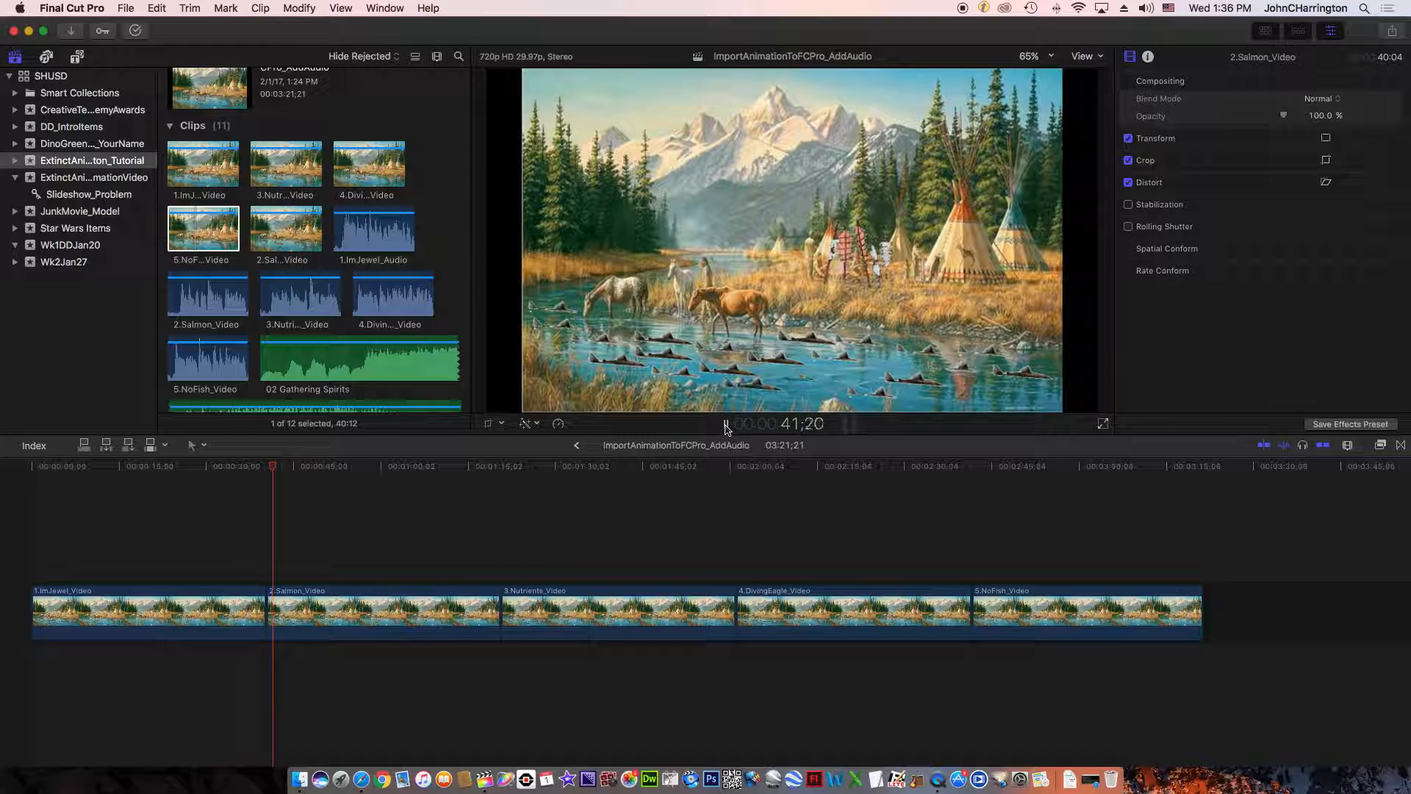
{"action": "left_click", "coordinate": [725, 425]}
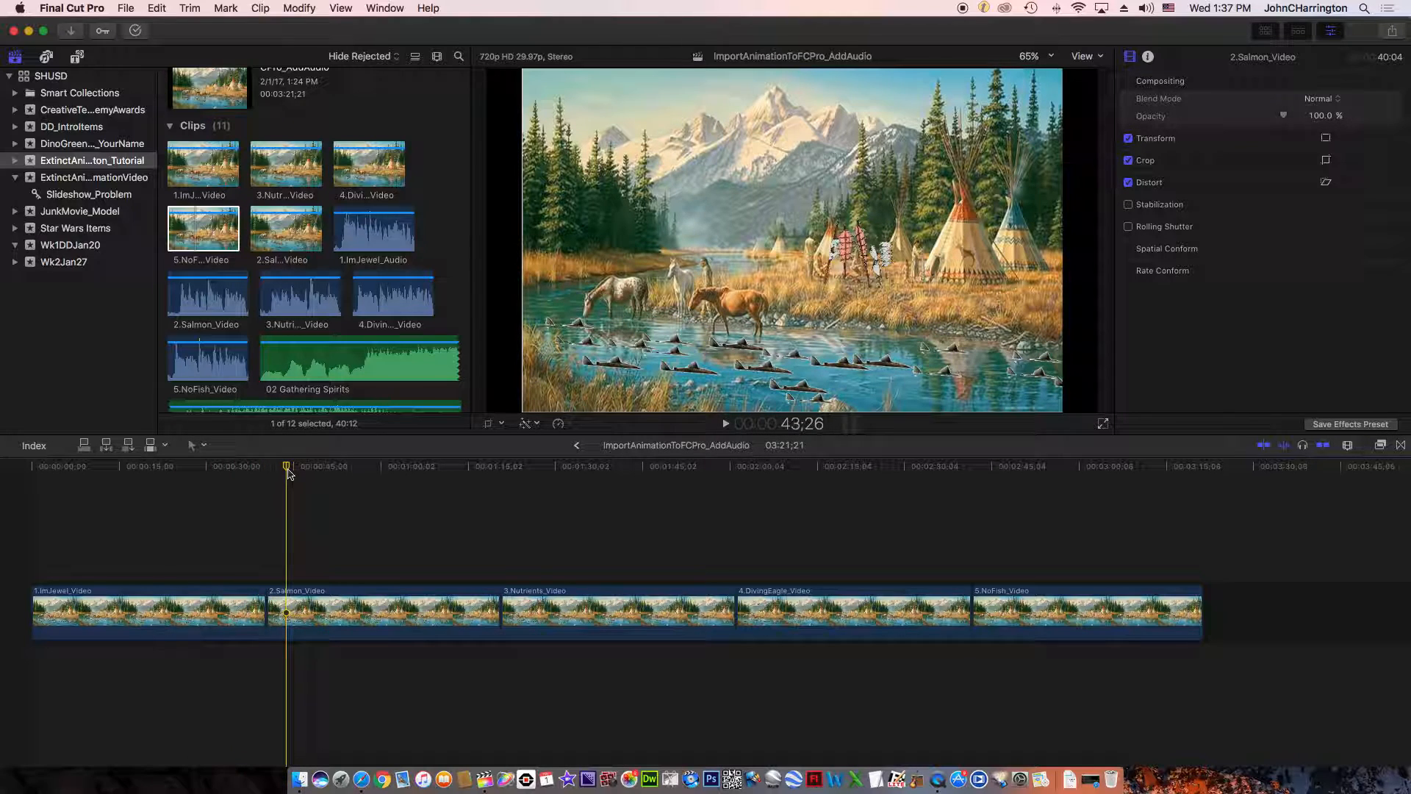
- Examine frames at successive points across the 2.Salmon_Video, 3.Nutrients_Video and 4.DivingEagle_Video clips in the timeline
{"action": "left_click", "coordinate": [358, 468]}
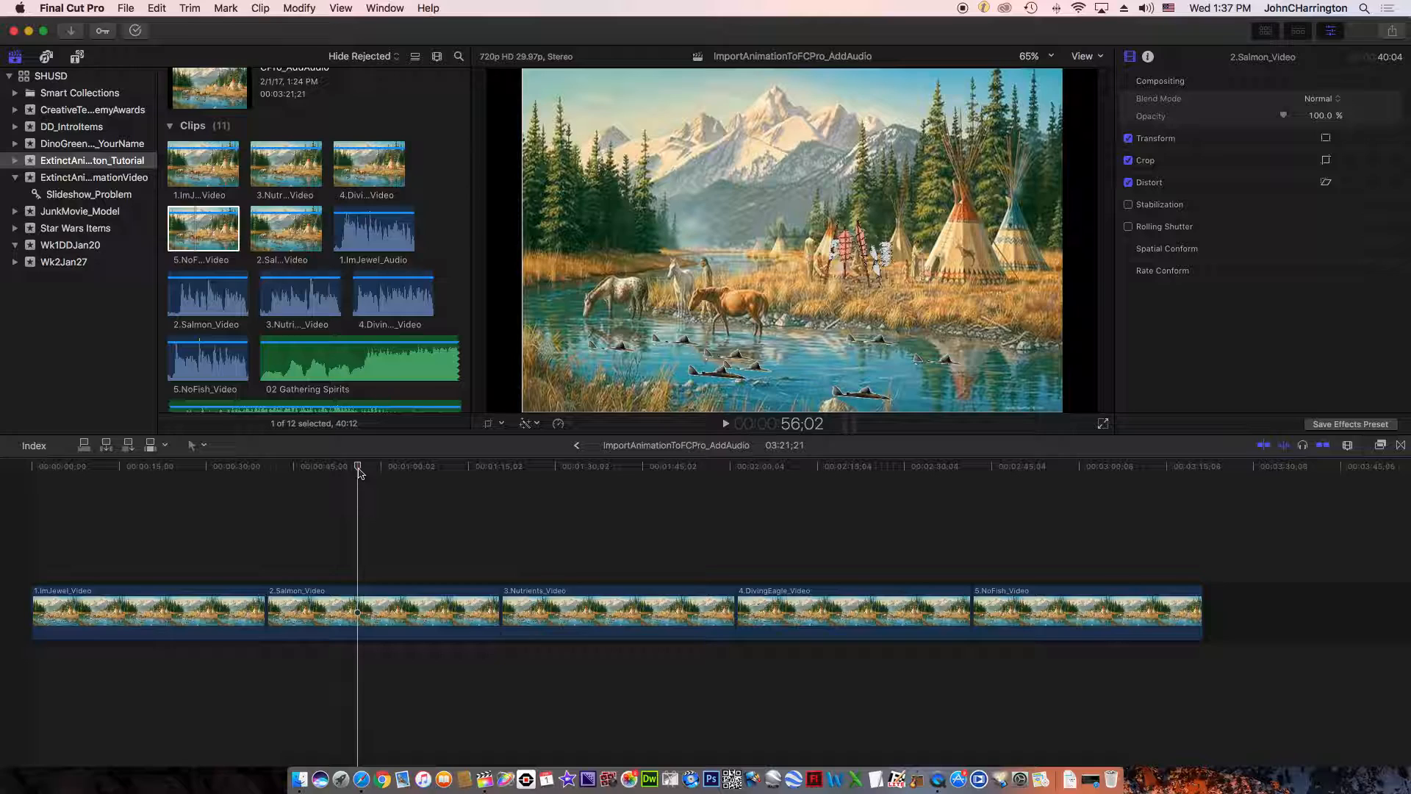
{"action": "left_click", "coordinate": [463, 473]}
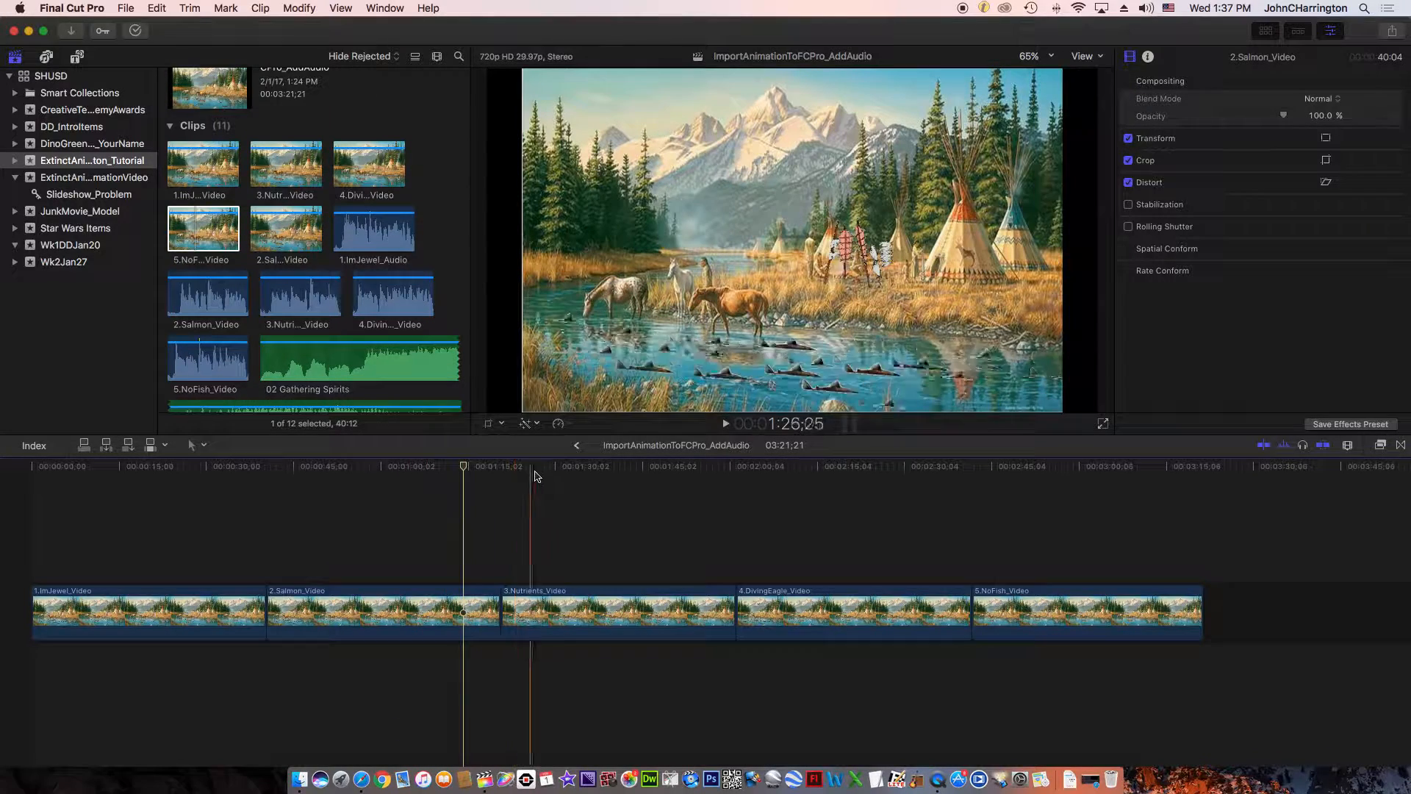
{"action": "left_click", "coordinate": [535, 472]}
{"action": "left_click", "coordinate": [604, 473]}
{"action": "left_click", "coordinate": [679, 471]}
{"action": "left_click", "coordinate": [735, 471]}
{"action": "left_click", "coordinate": [794, 471]}
{"action": "left_click", "coordinate": [836, 471]}
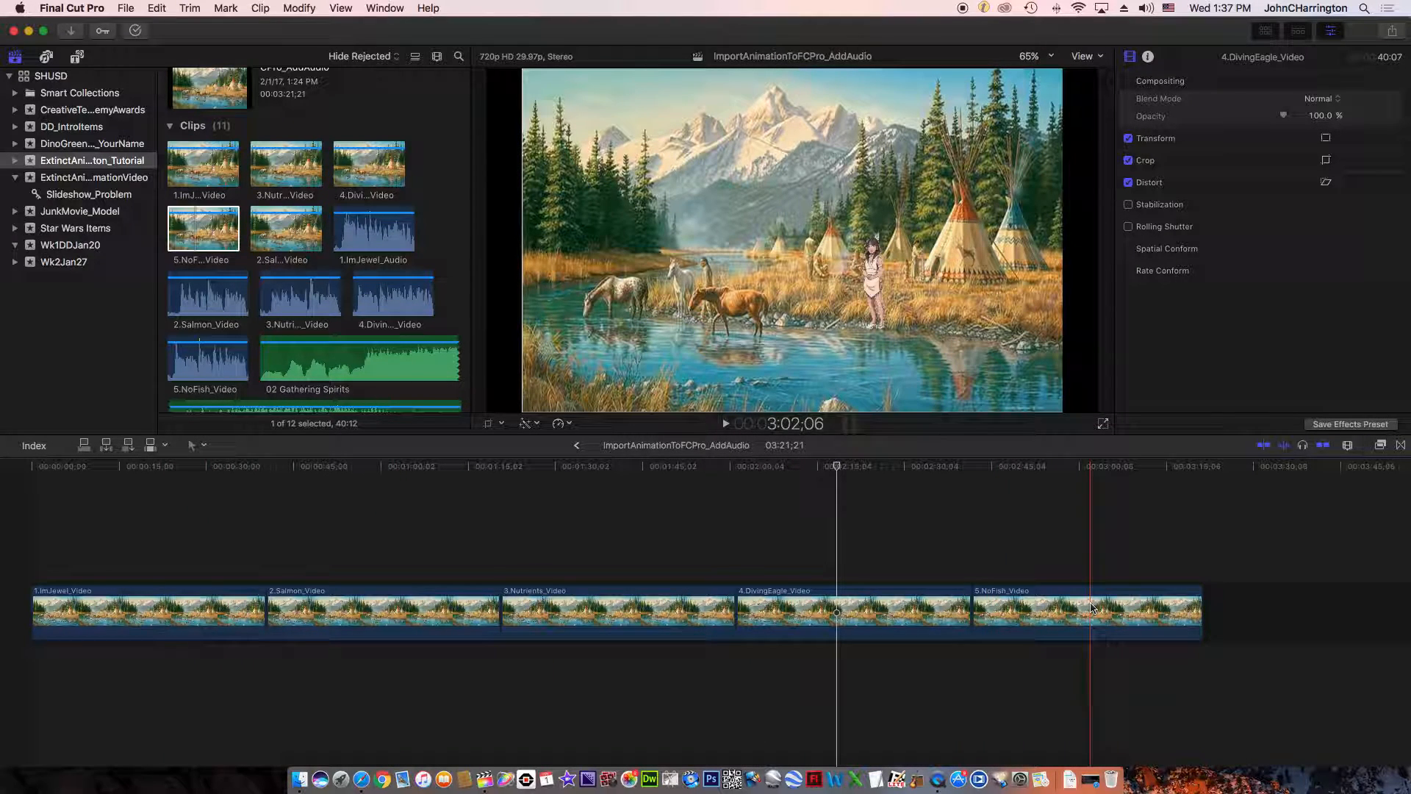
- Trim about 15 seconds off the end and about 13 seconds off the start of 5.NoFish_Video in the timeline
{"action": "left_click", "coordinate": [1130, 608]}
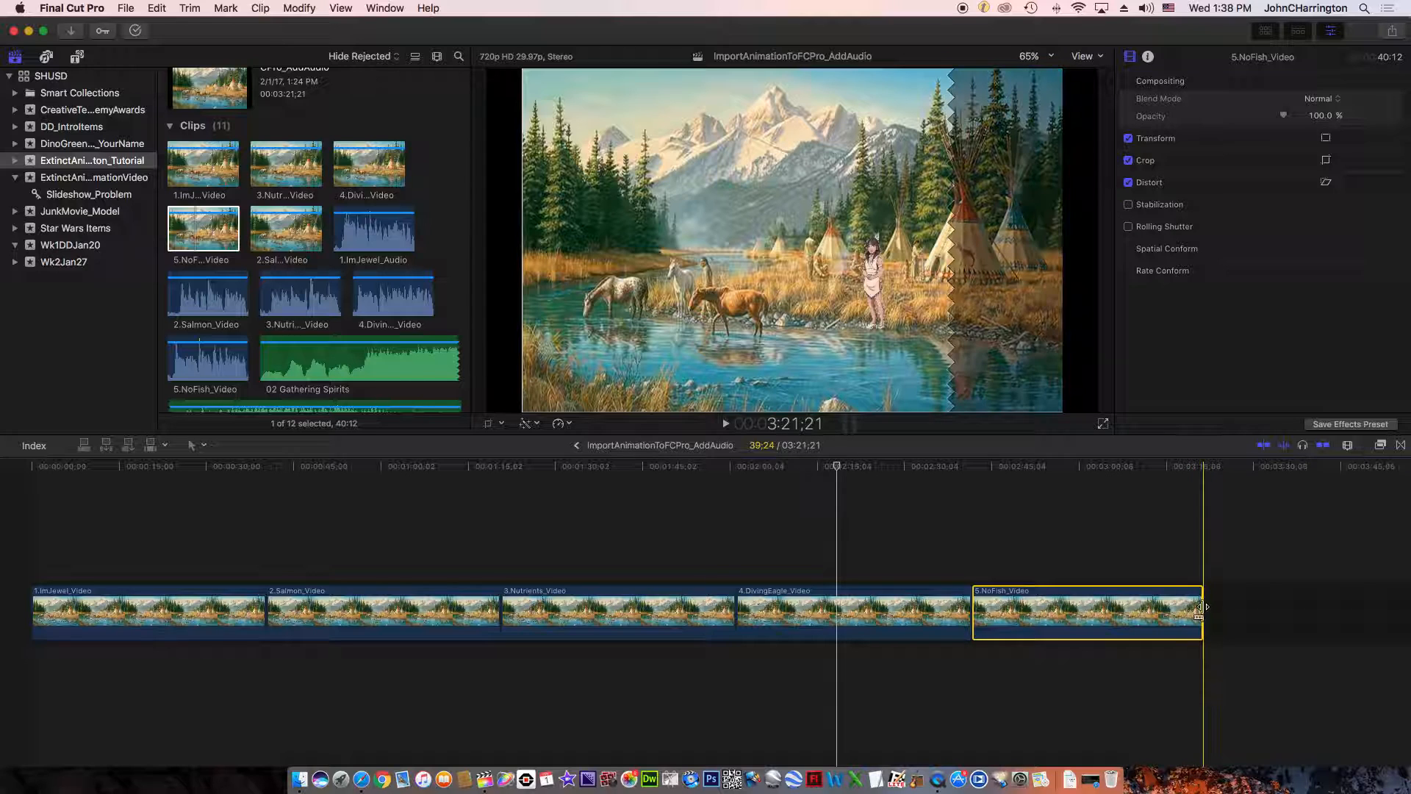
{"action": "left_click_drag", "start_coordinate": [1203, 607], "coordinate": [1116, 610]}
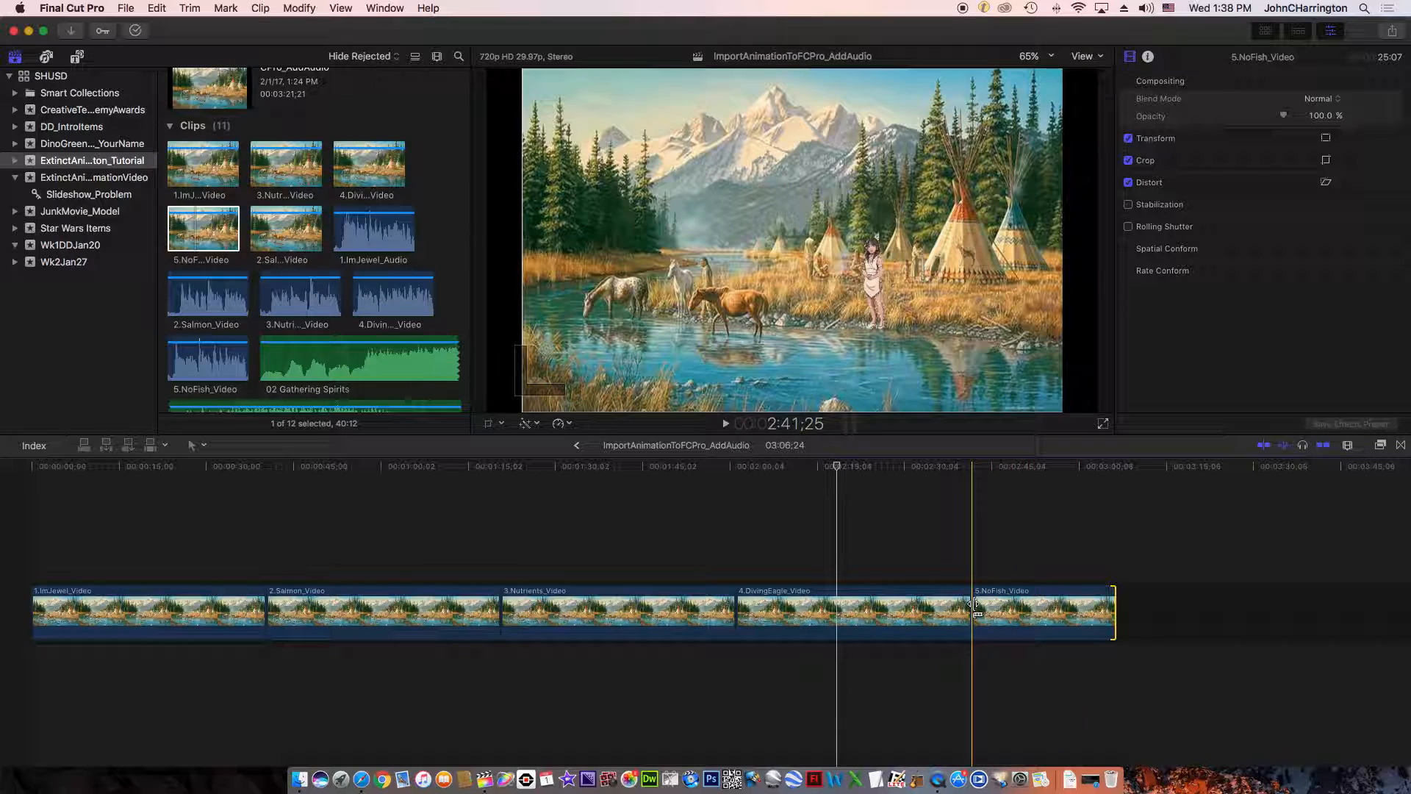
{"action": "left_click_drag", "start_coordinate": [974, 609], "coordinate": [1057, 611]}
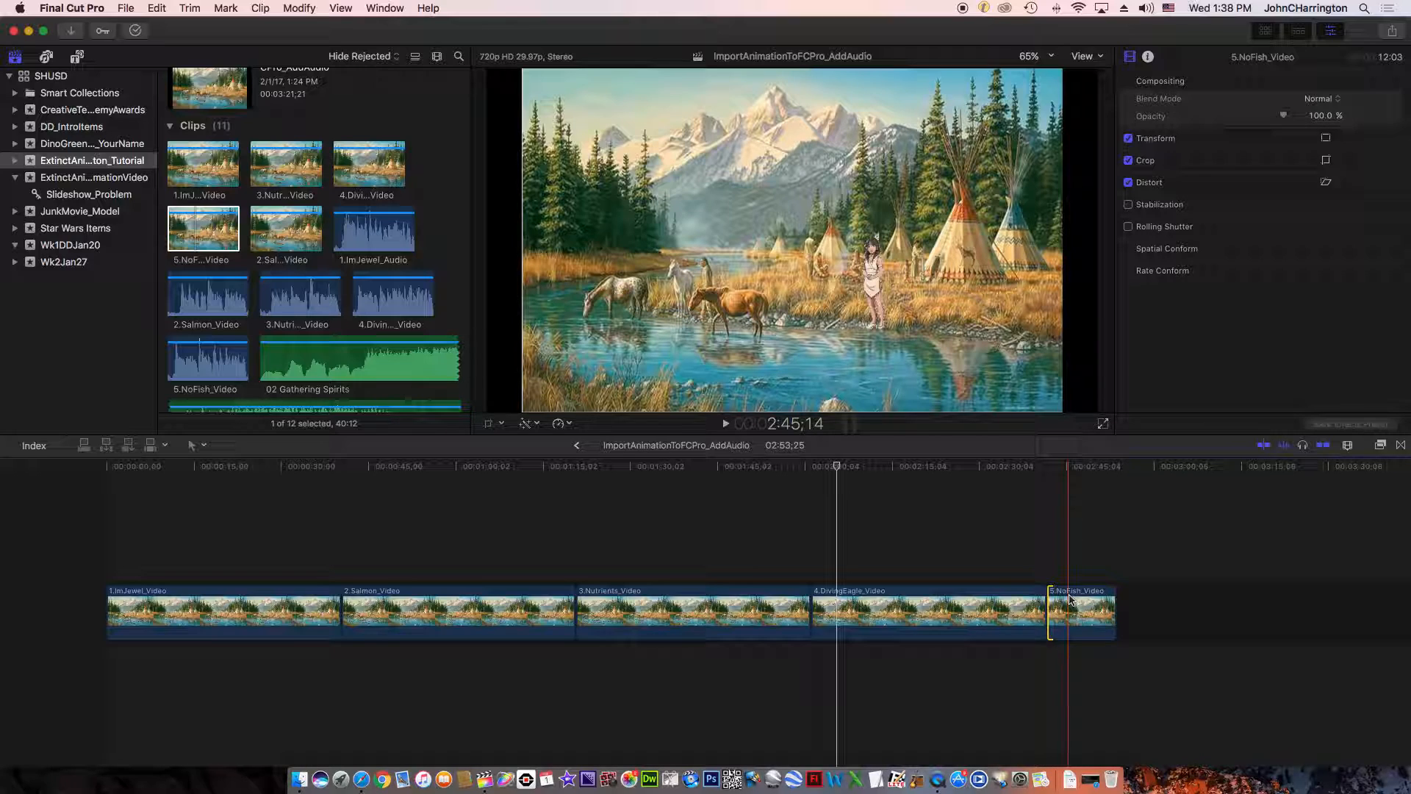
- Undo both trims of 5.NoFish_Video and the clip move made before them
{"action": "left_click", "coordinate": [155, 8]}
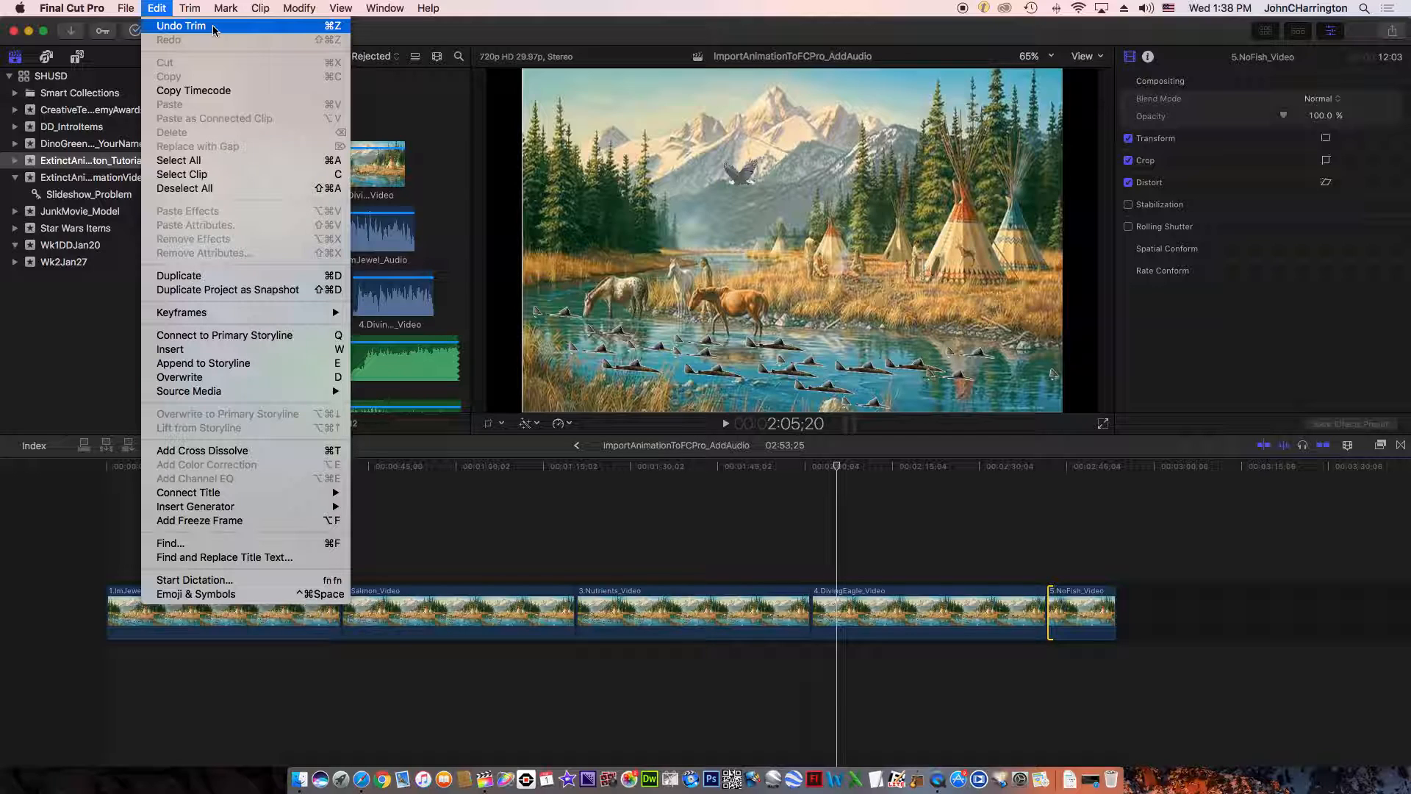
{"action": "left_click", "coordinate": [307, 26]}
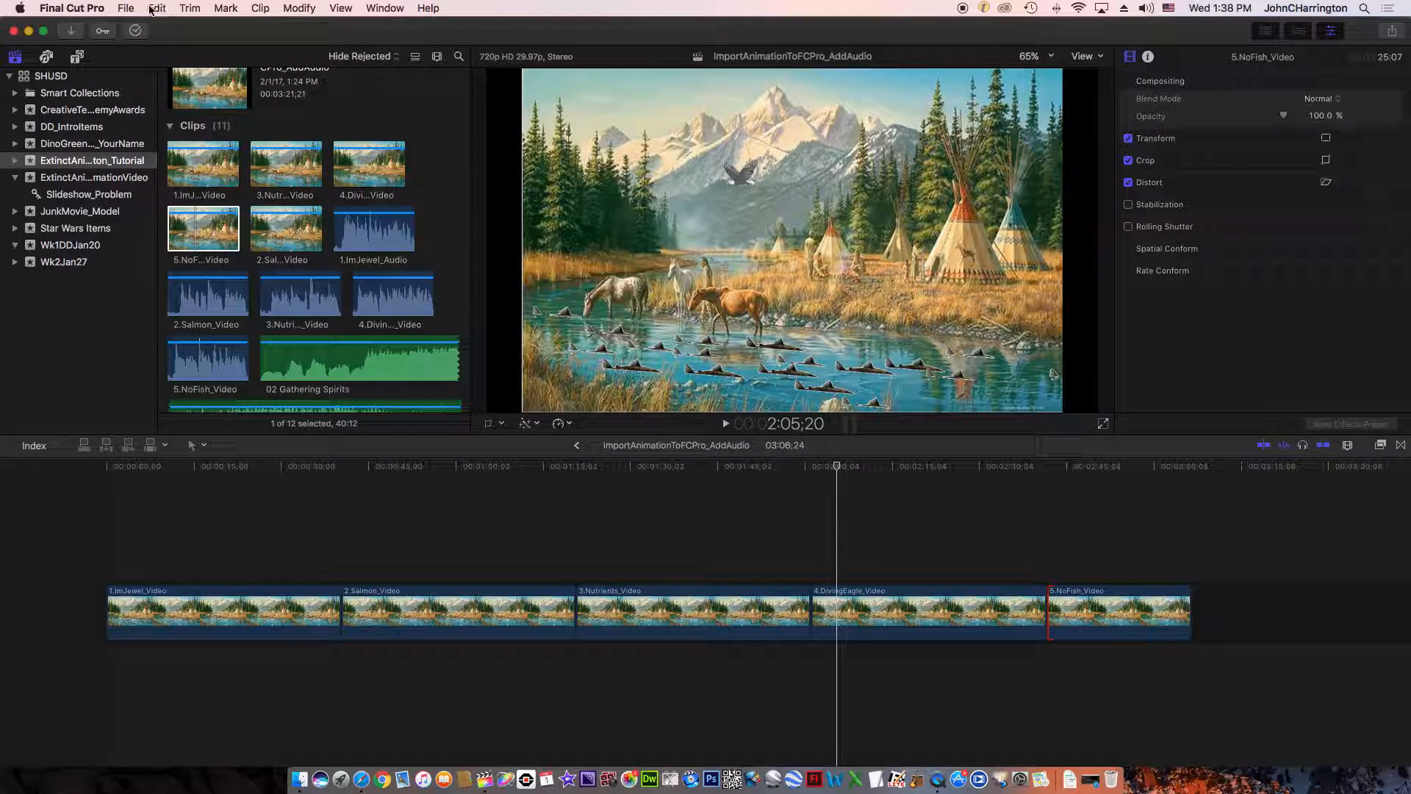
{"action": "left_click", "coordinate": [172, 9]}
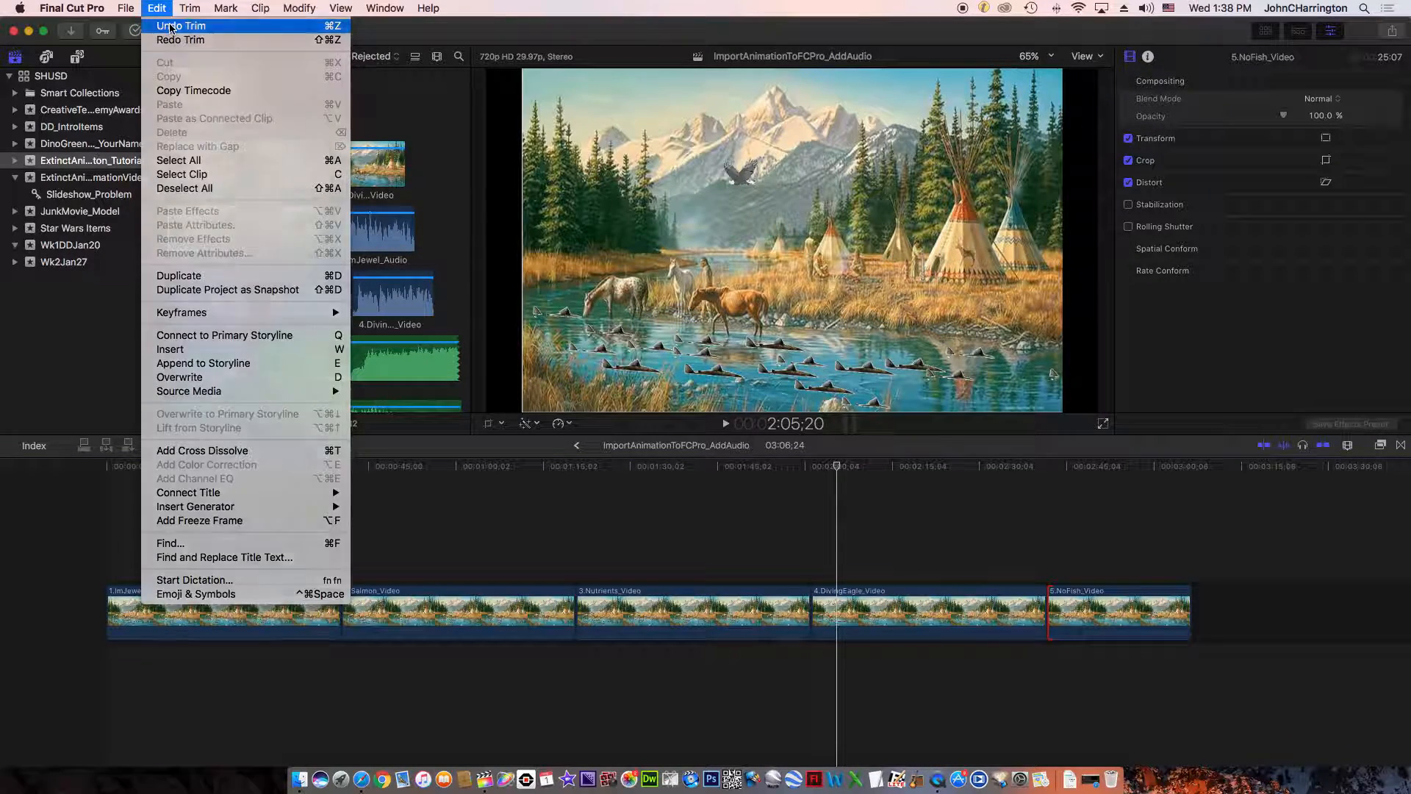
{"action": "left_click", "coordinate": [170, 28]}
{"action": "left_click", "coordinate": [164, 9]}
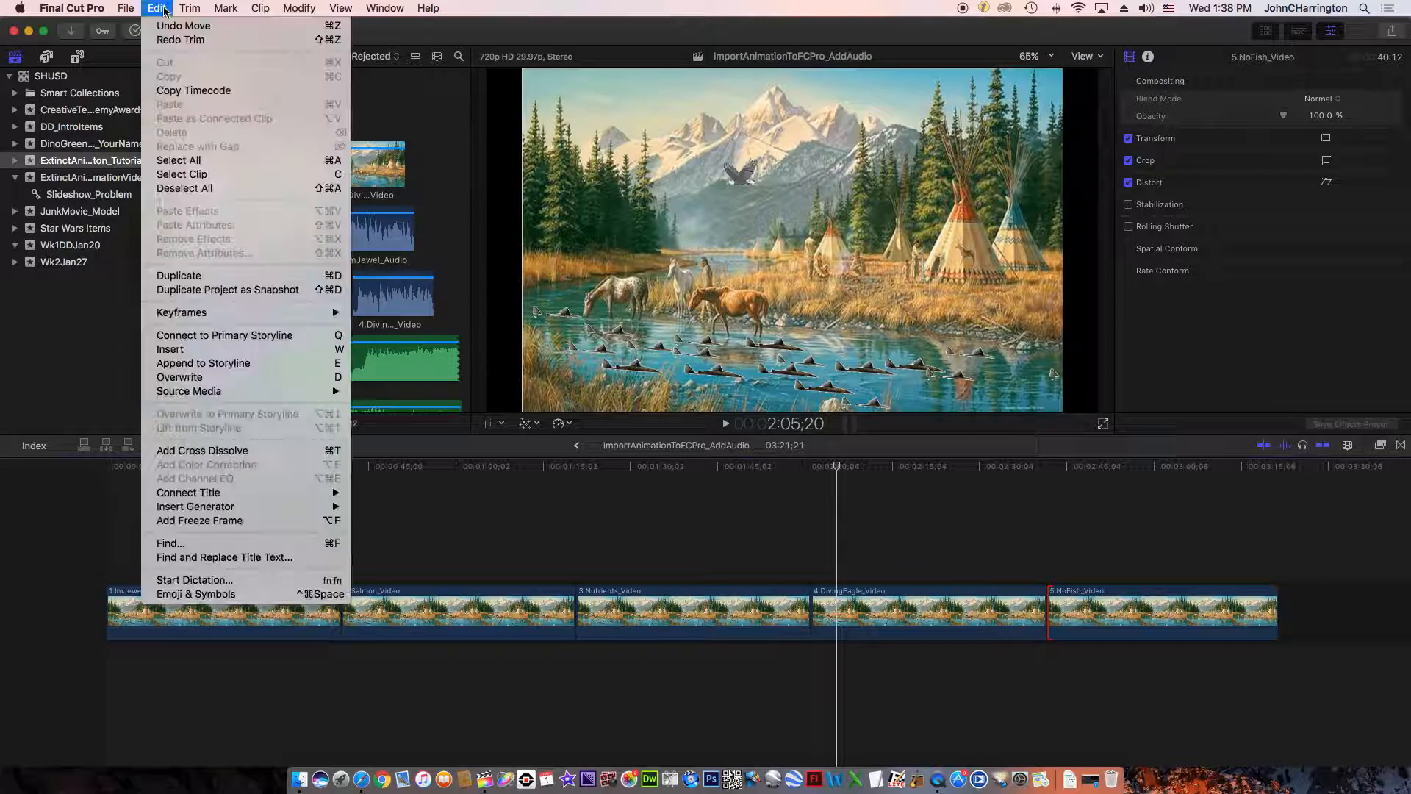
{"action": "left_click", "coordinate": [180, 28]}
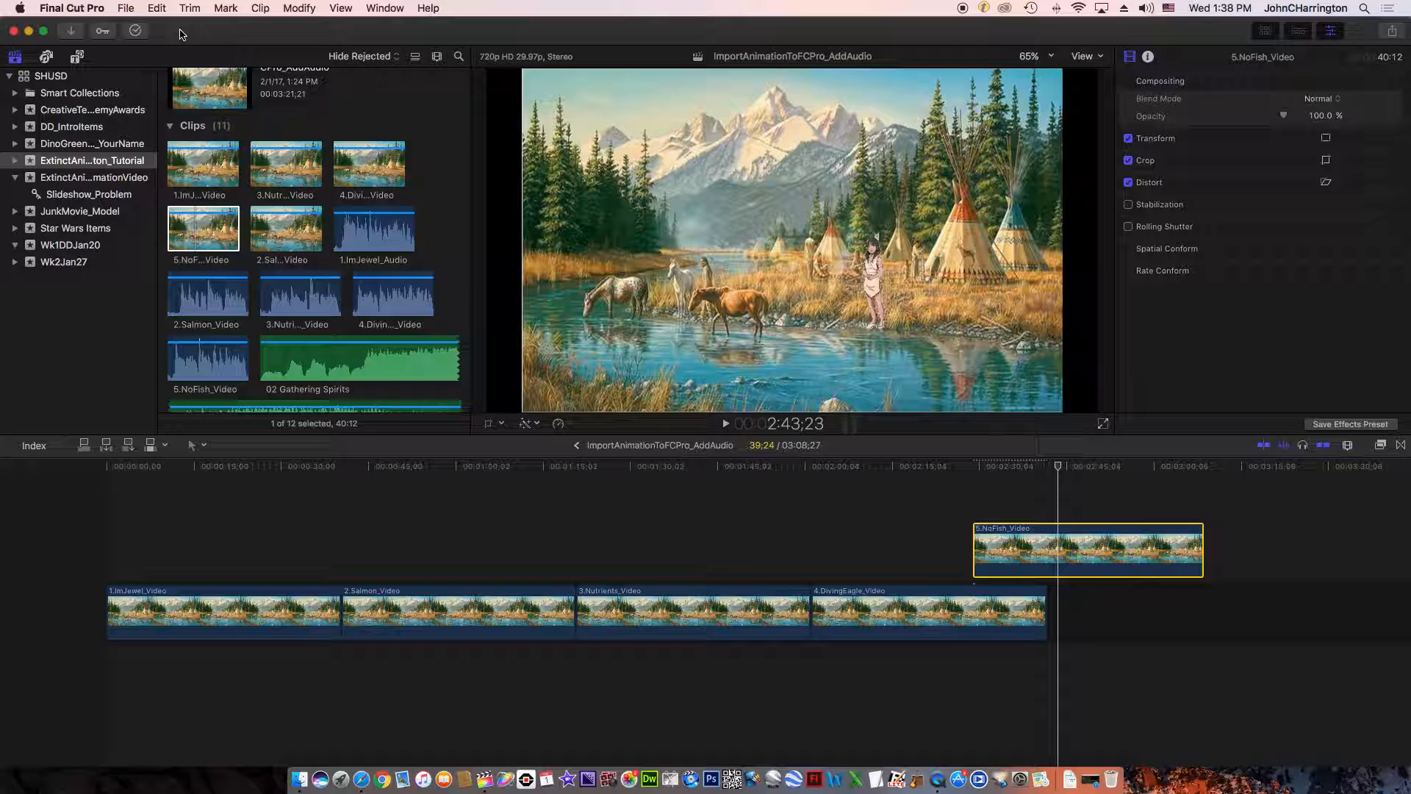
- Delete 5.NoFish_Video from the timeline, and try deleting 4.DivingEagle_Video before undoing that second deletion
{"action": "key", "text": "Delete"}
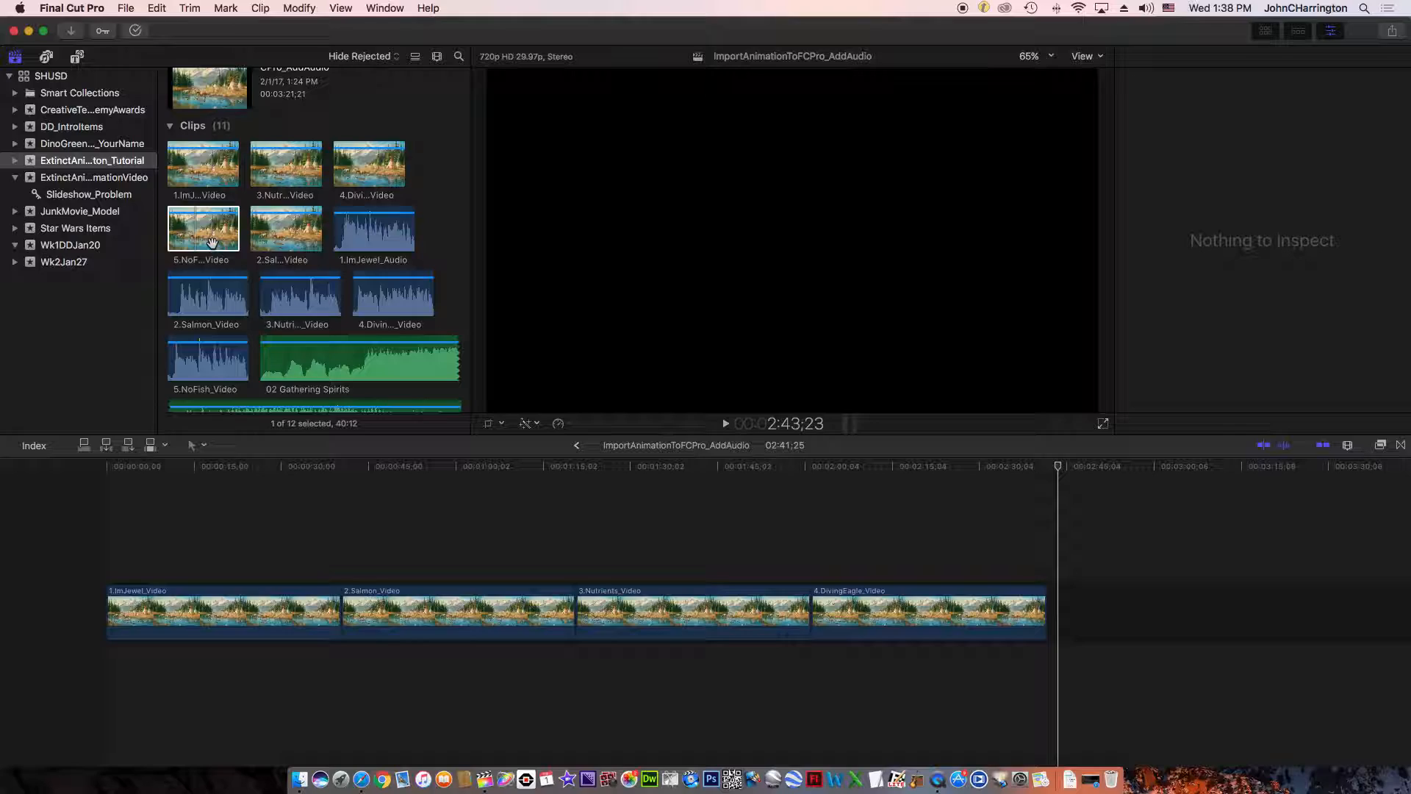
{"action": "left_click", "coordinate": [909, 615]}
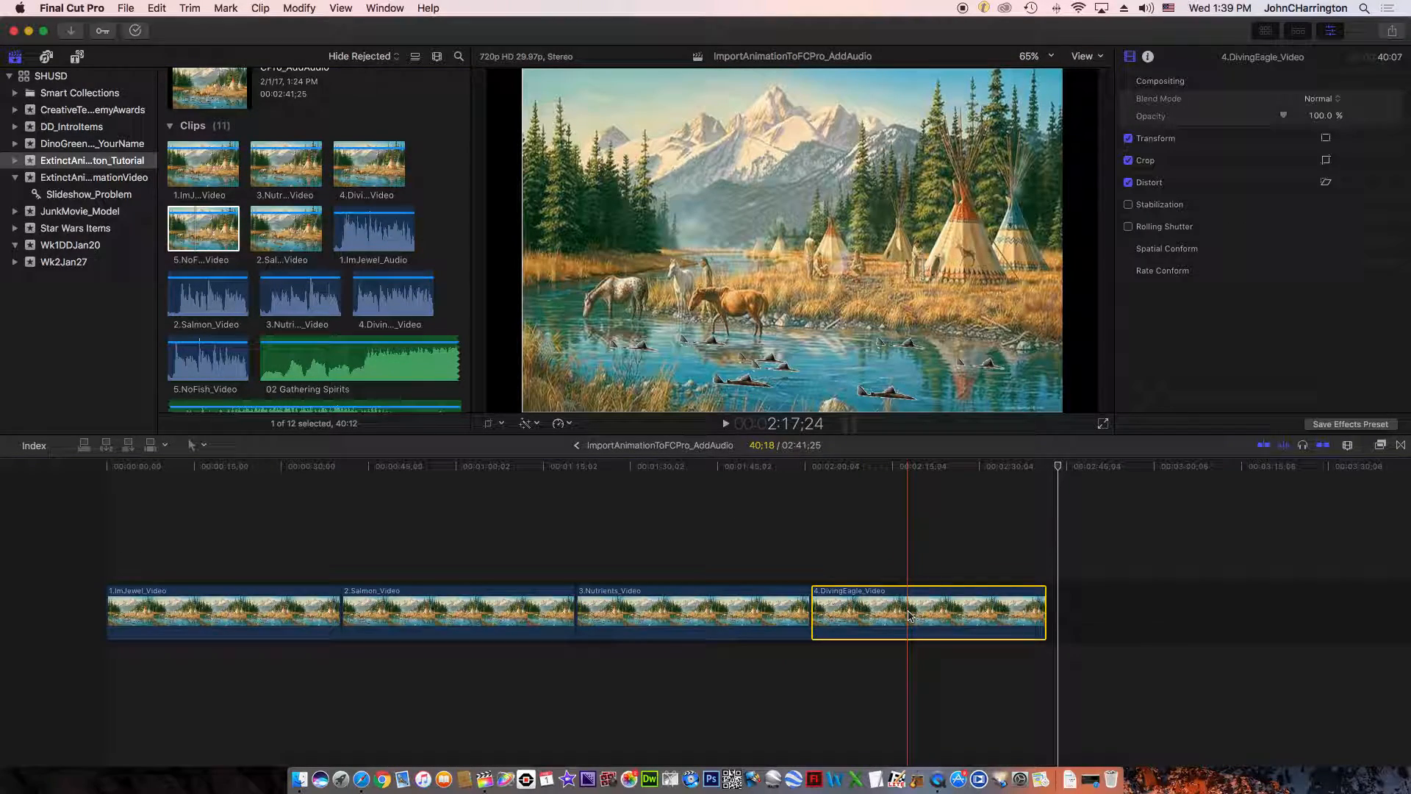
{"action": "key", "text": "Delete"}
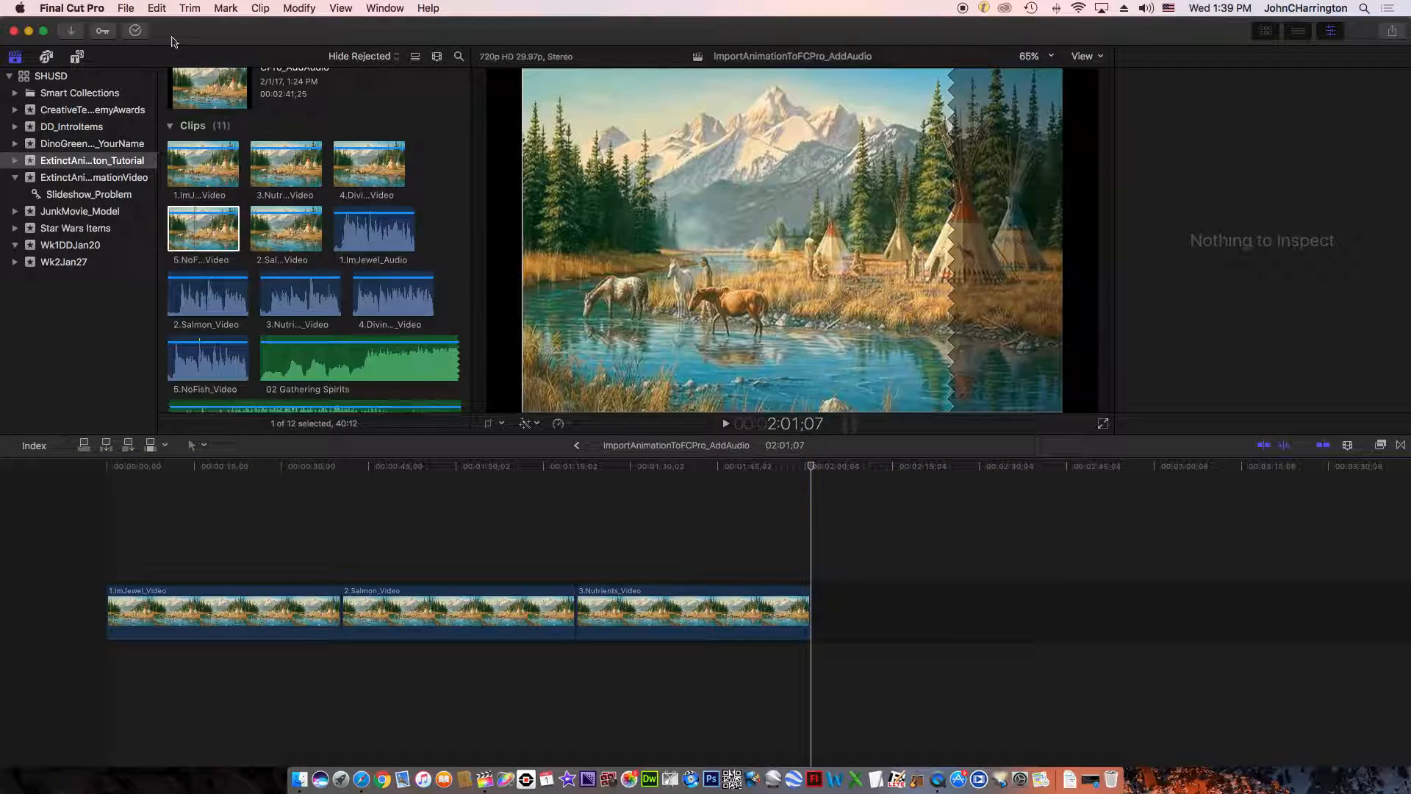
{"action": "left_click", "coordinate": [156, 8]}
{"action": "left_click", "coordinate": [180, 25]}
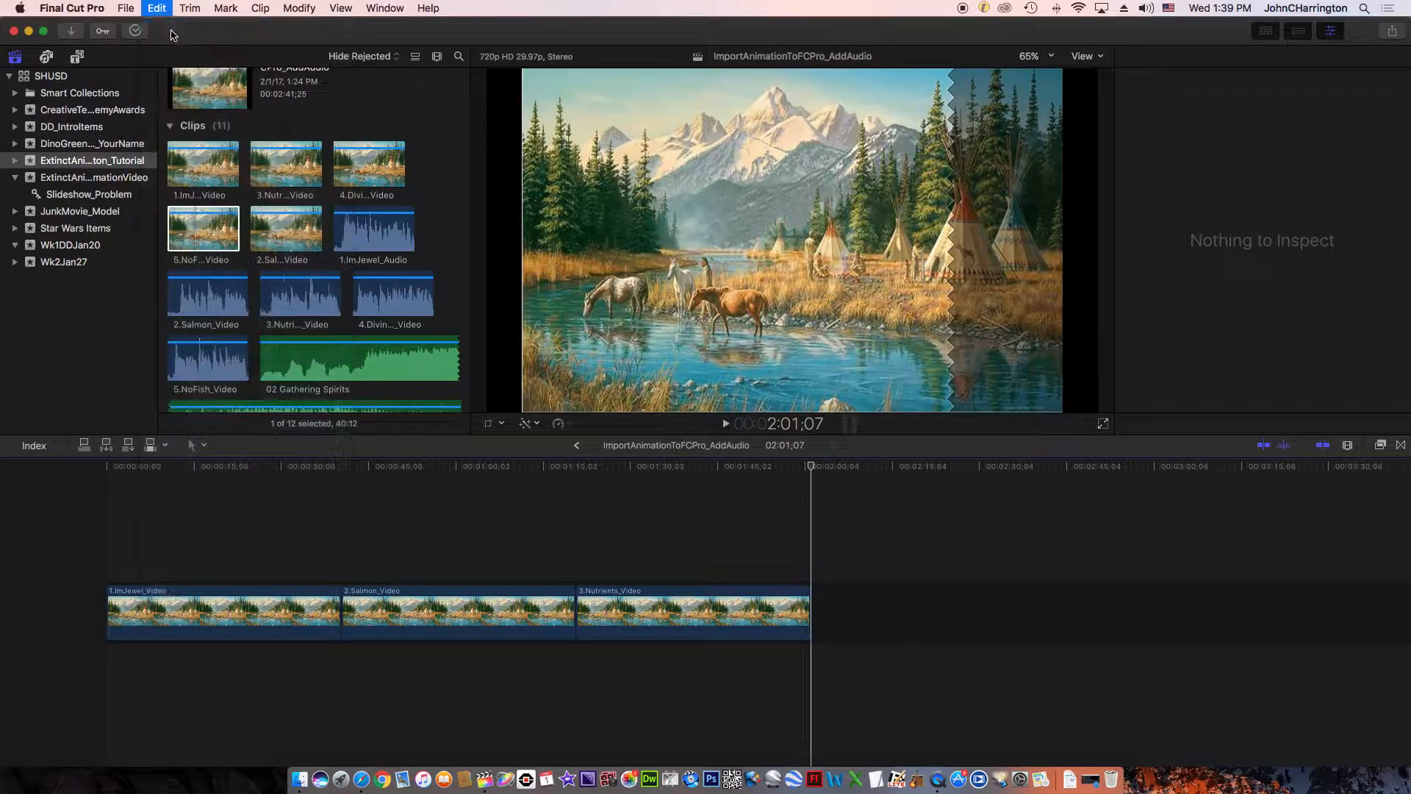
- Add the full 5.NoFish_Video after 4.DivingEagle_Video in the timeline, followed by a 21-second range of 1.ImJewel_Video
{"action": "left_click", "coordinate": [208, 242]}
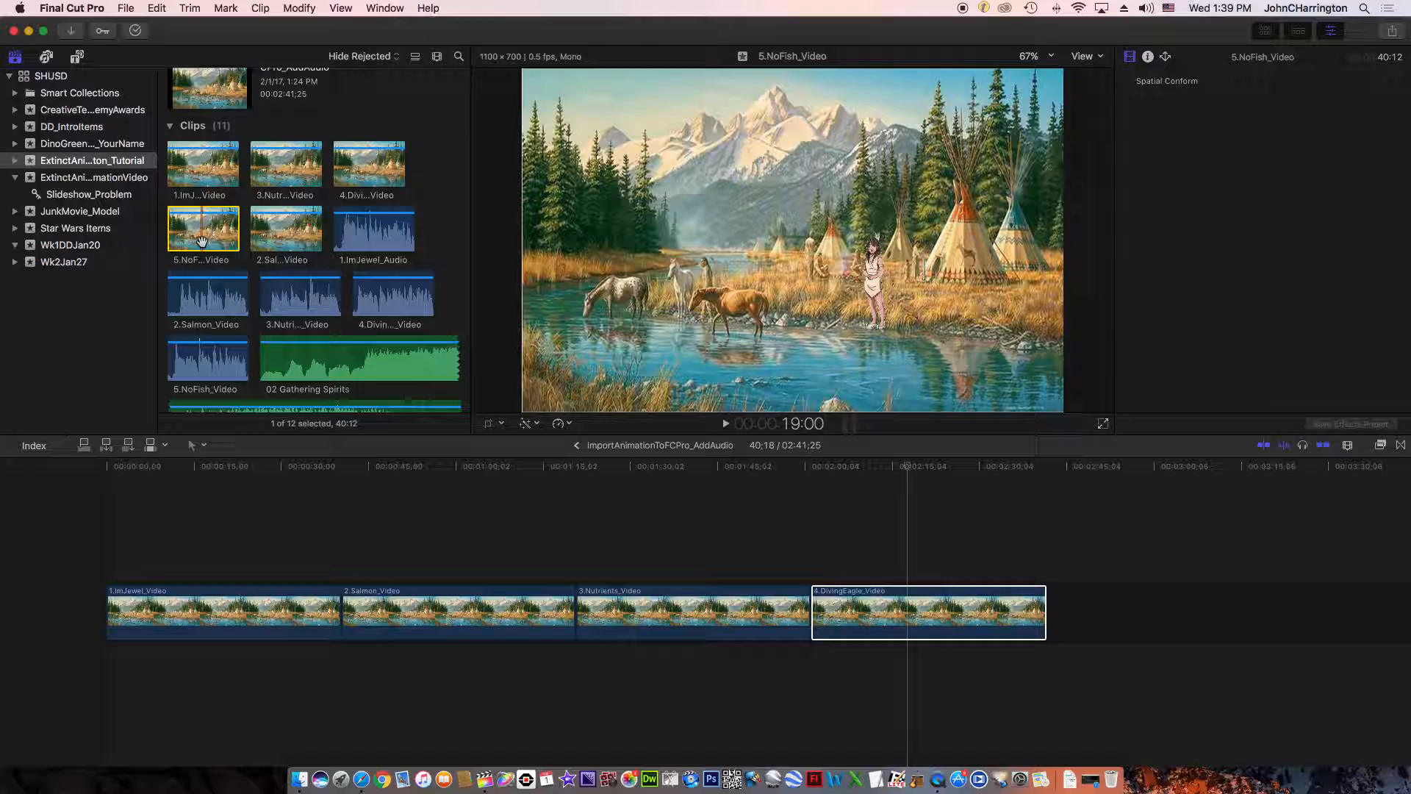
{"action": "left_click_drag", "start_coordinate": [230, 288], "coordinate": [1057, 596]}
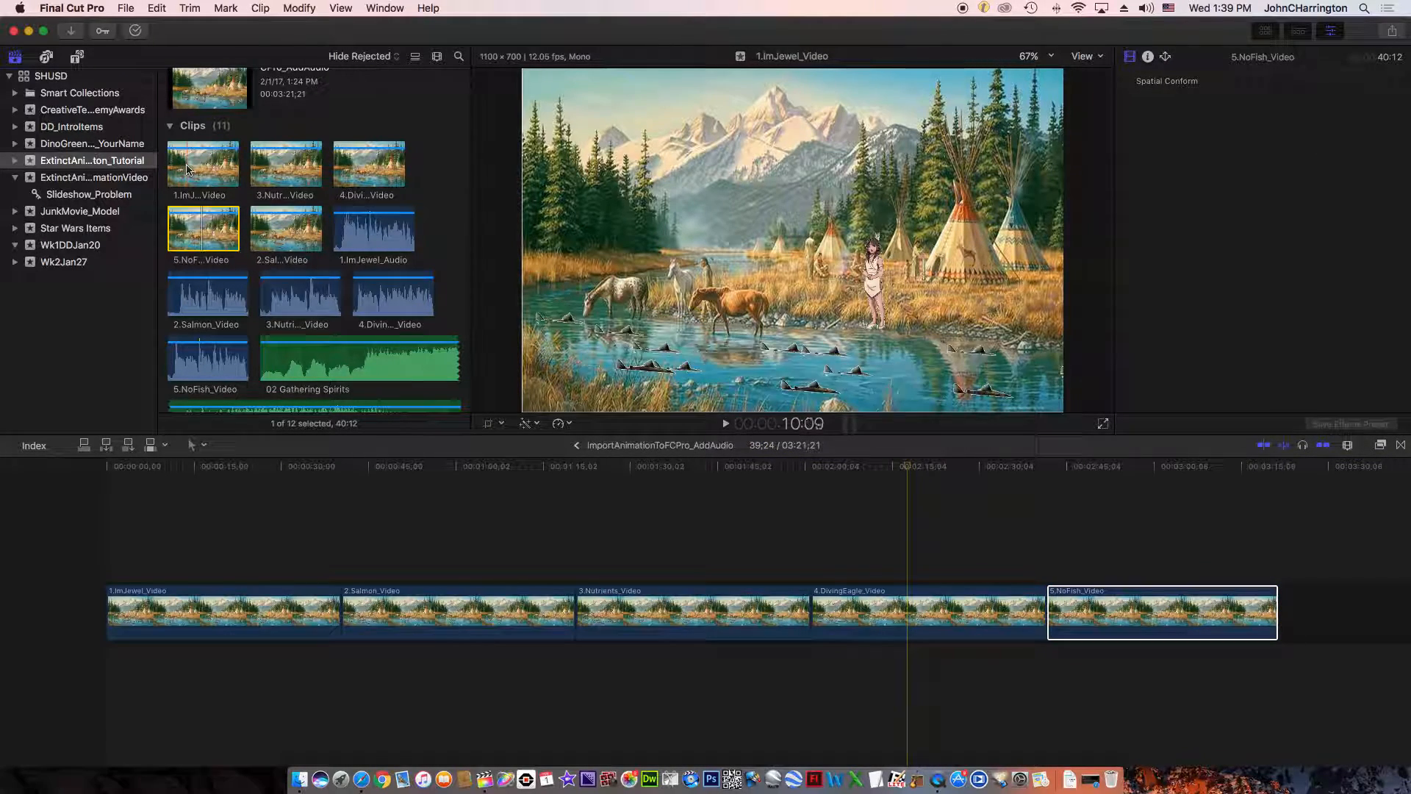
{"action": "left_click_drag", "start_coordinate": [192, 169], "coordinate": [226, 176]}
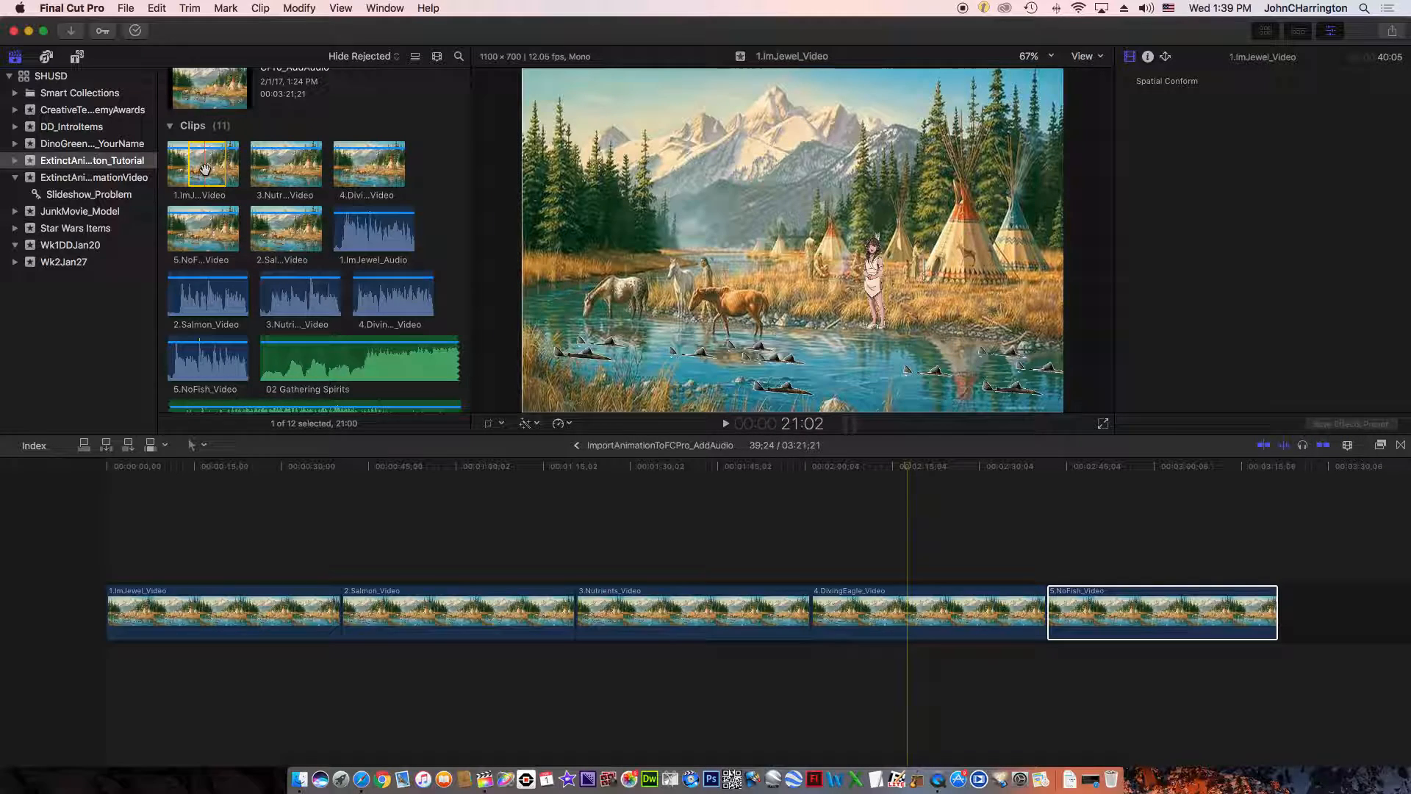
{"action": "left_click_drag", "start_coordinate": [291, 397], "coordinate": [1285, 593]}
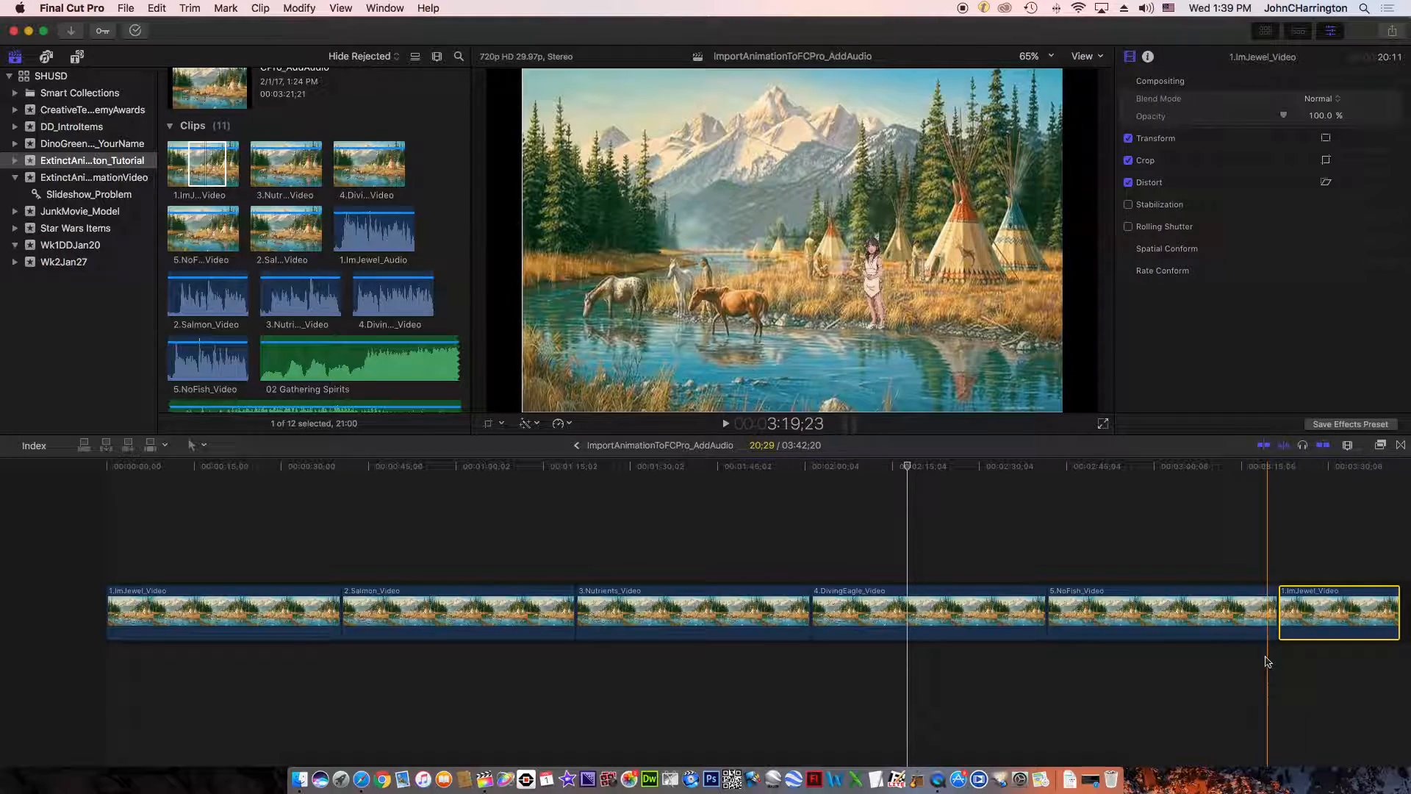
- Add another full 5.NoFish_Video after the short 1.ImJewel_Video clip at the timeline's end, and delete it again
{"action": "scroll", "coordinate": [1258, 667], "scroll_direction": "right", "scroll_amount": 5}
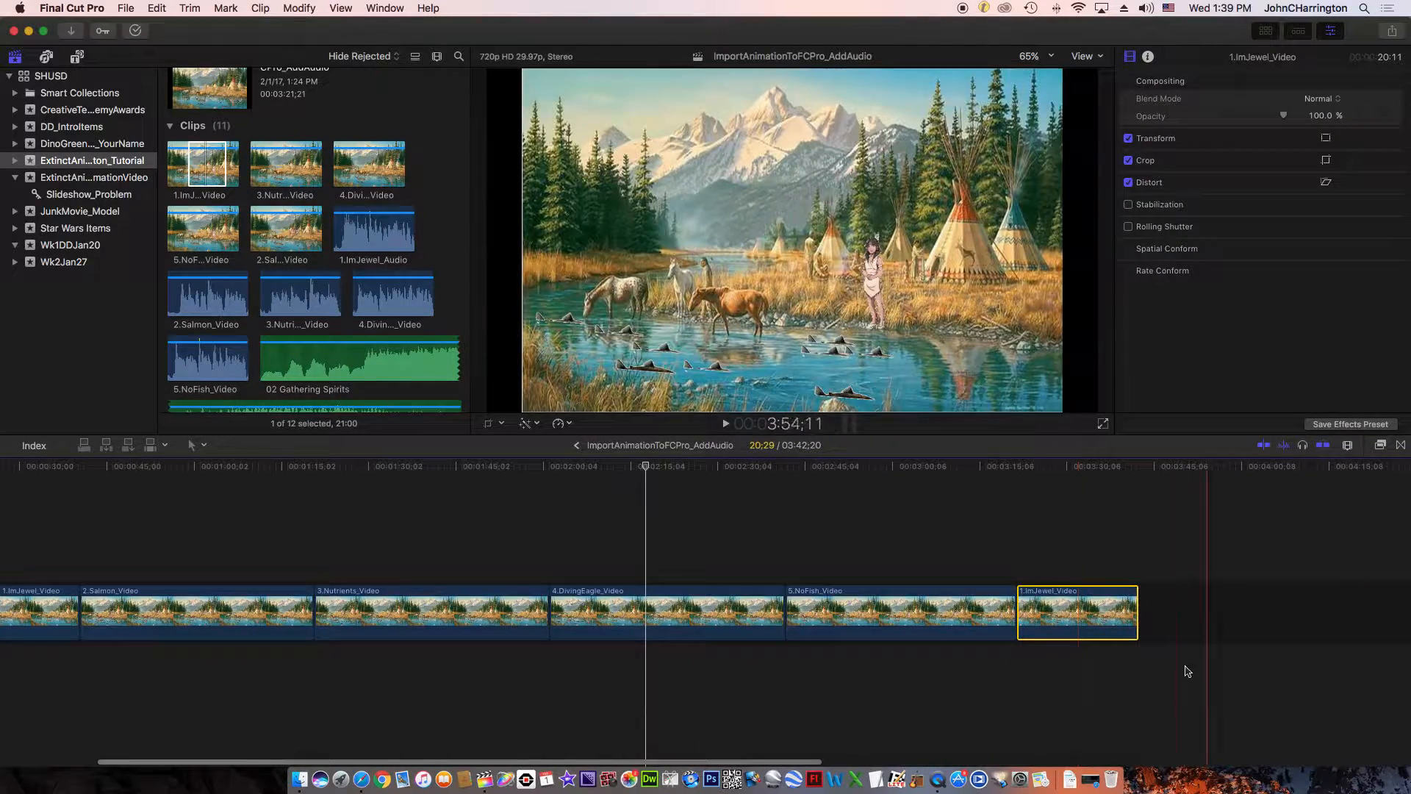
{"action": "left_click", "coordinate": [214, 243]}
{"action": "left_click_drag", "start_coordinate": [214, 243], "coordinate": [1154, 614]}
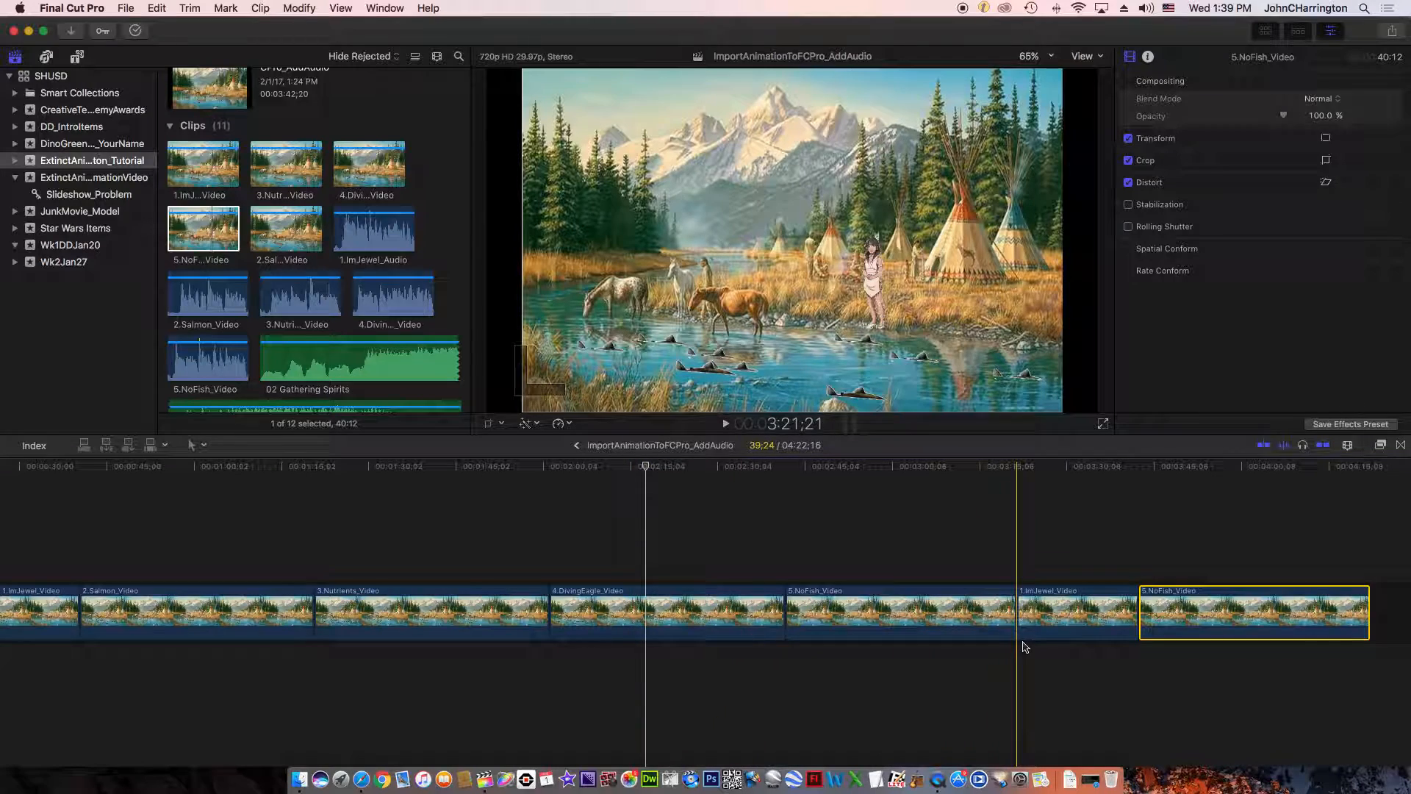
{"action": "key", "text": "Delete"}
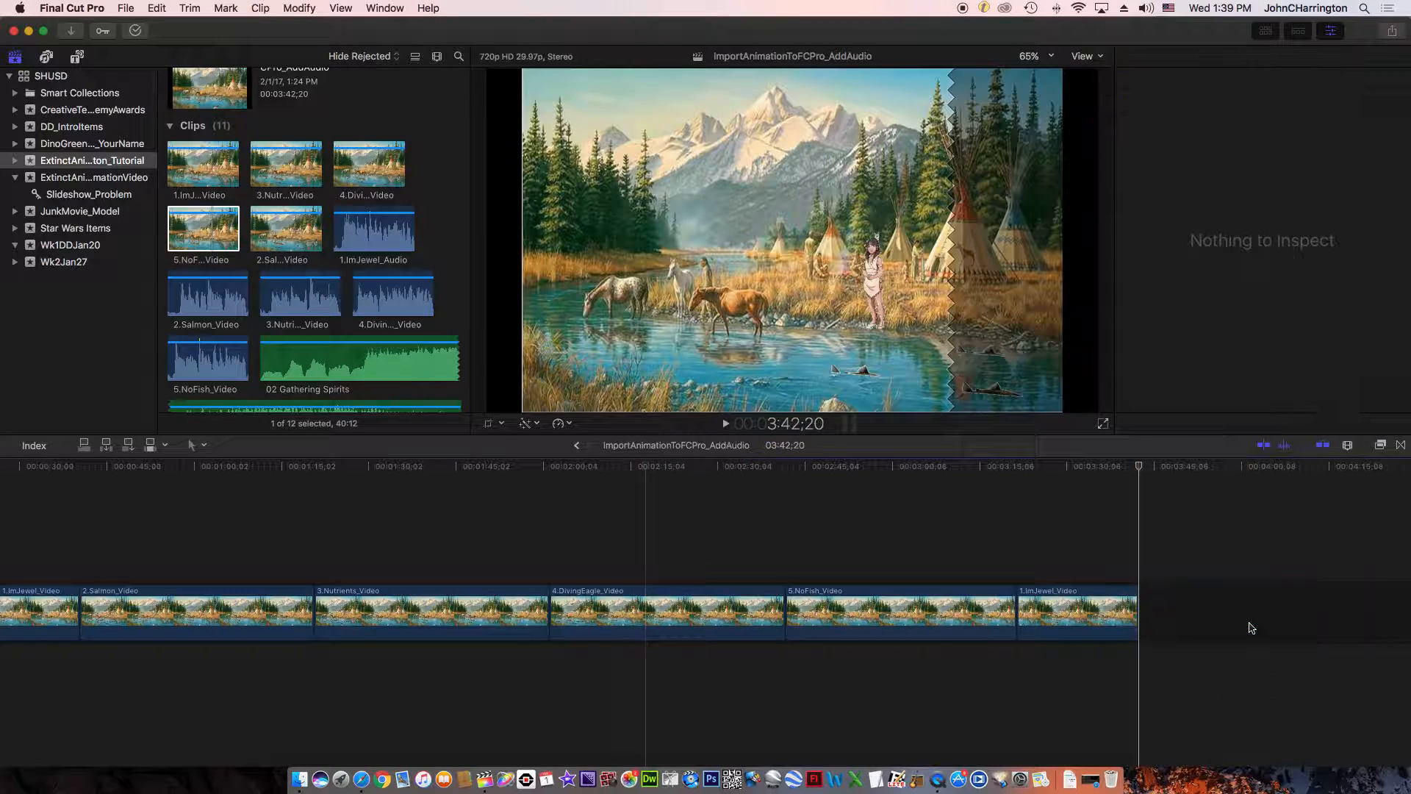
- Delete the short 1.ImJewel_Video clip at the end of the timeline and undo the deletion
{"action": "left_click", "coordinate": [1090, 619]}
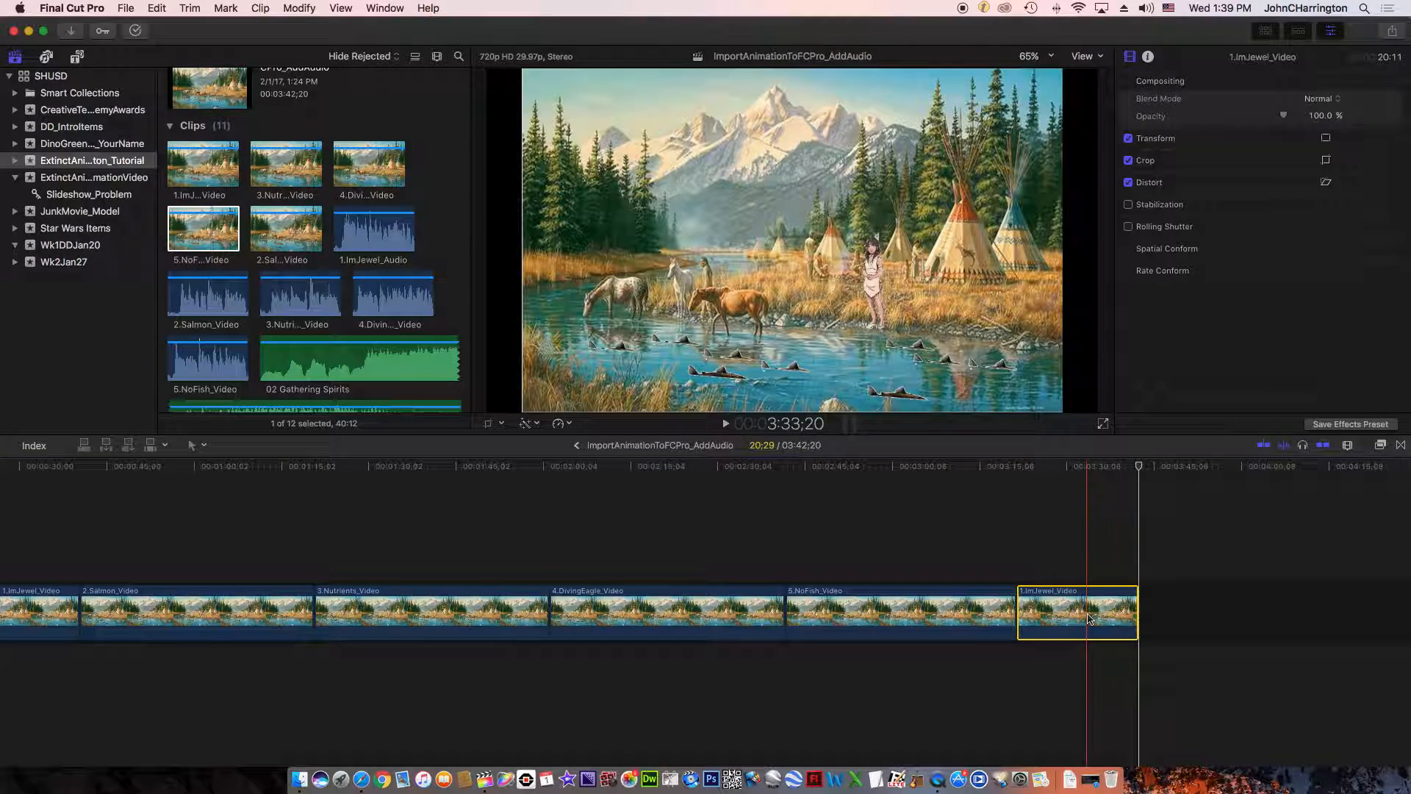
{"action": "key", "text": "Delete"}
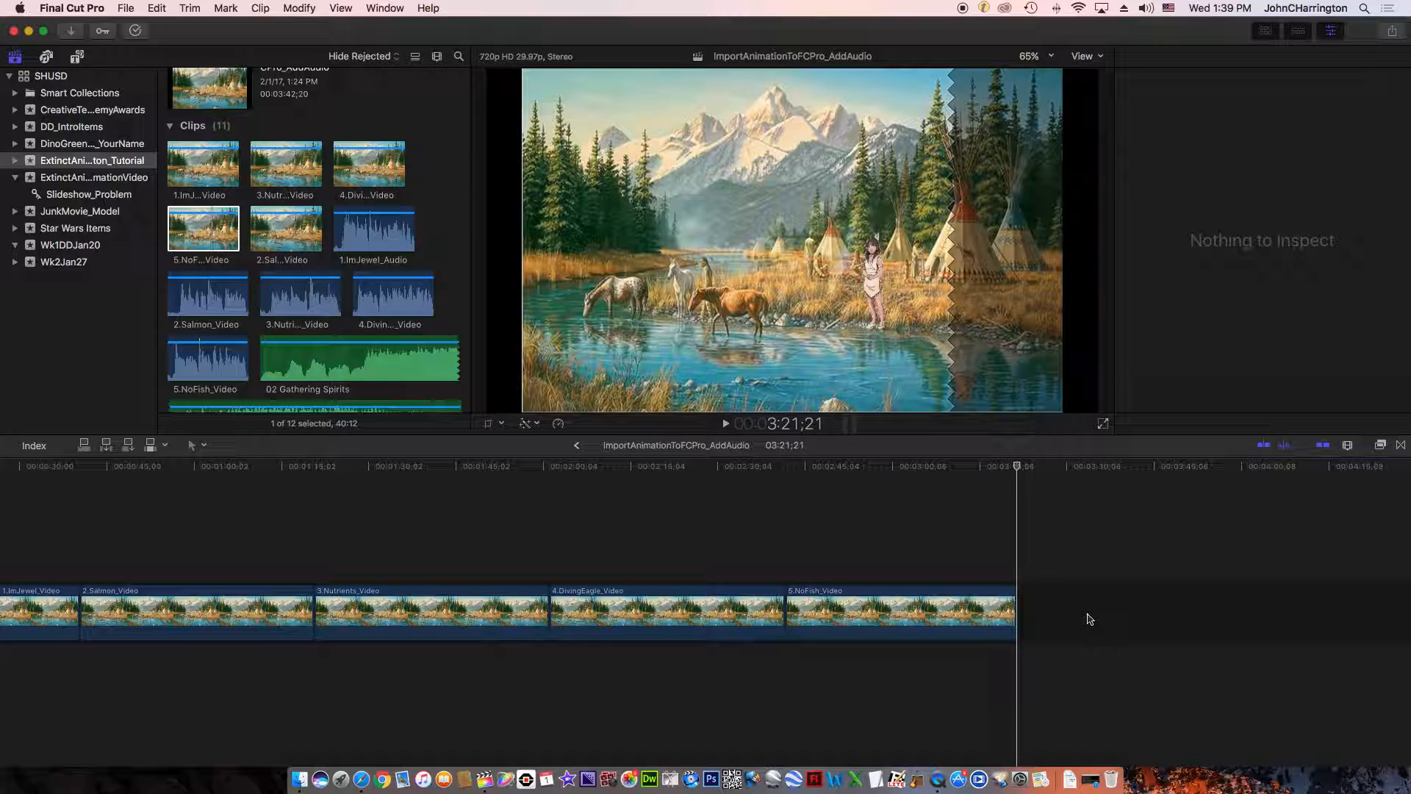
{"action": "key", "text": "cmd+z"}
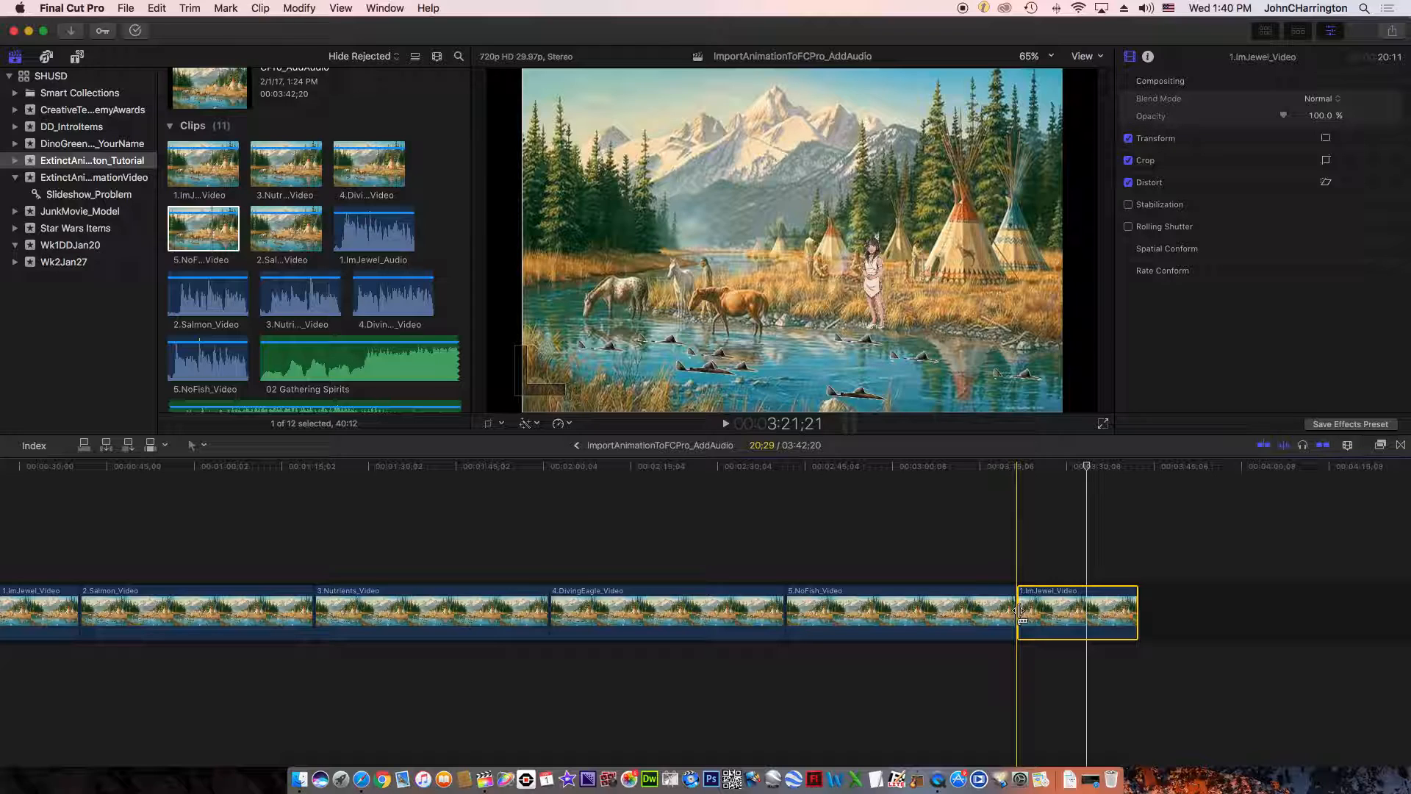
- Extend the start of the last 1.ImJewel_Video clip in the timeline by about 12 seconds
{"action": "left_click_drag", "start_coordinate": [1019, 610], "coordinate": [928, 616]}
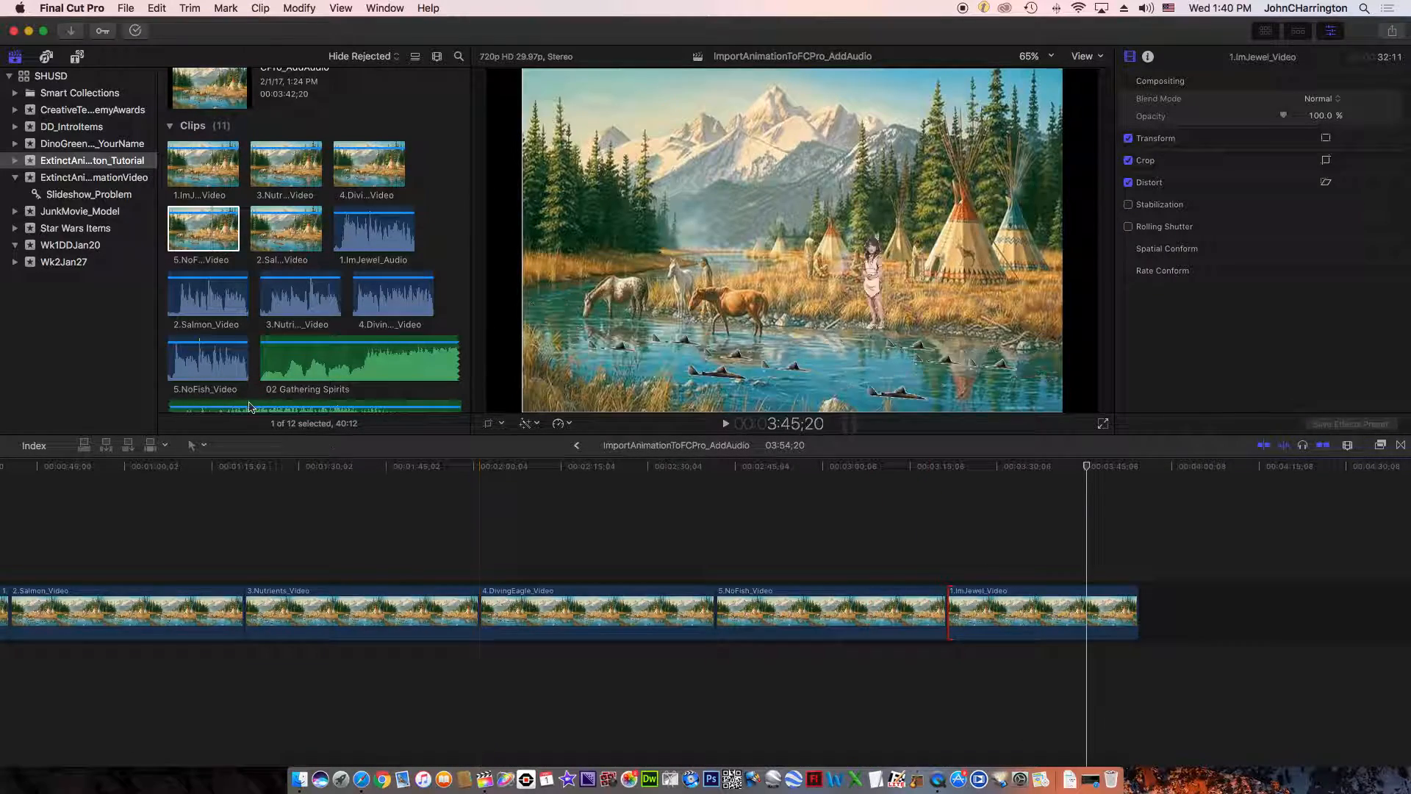
- Add a 15-second range of 3.Nutrients_Video after the last 1.ImJewel_Video clip at the timeline's end
{"action": "left_click", "coordinate": [204, 234]}
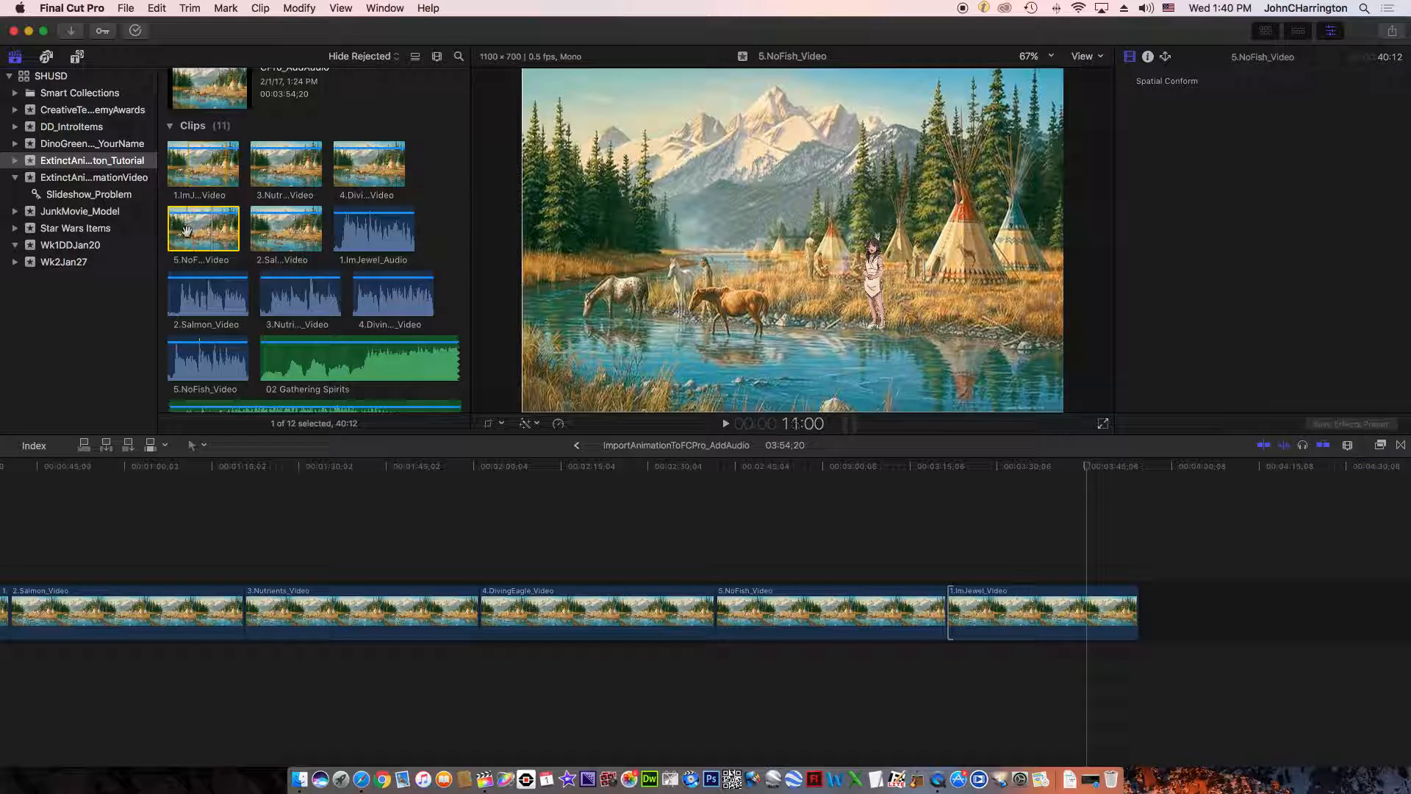
{"action": "left_click", "coordinate": [274, 229]}
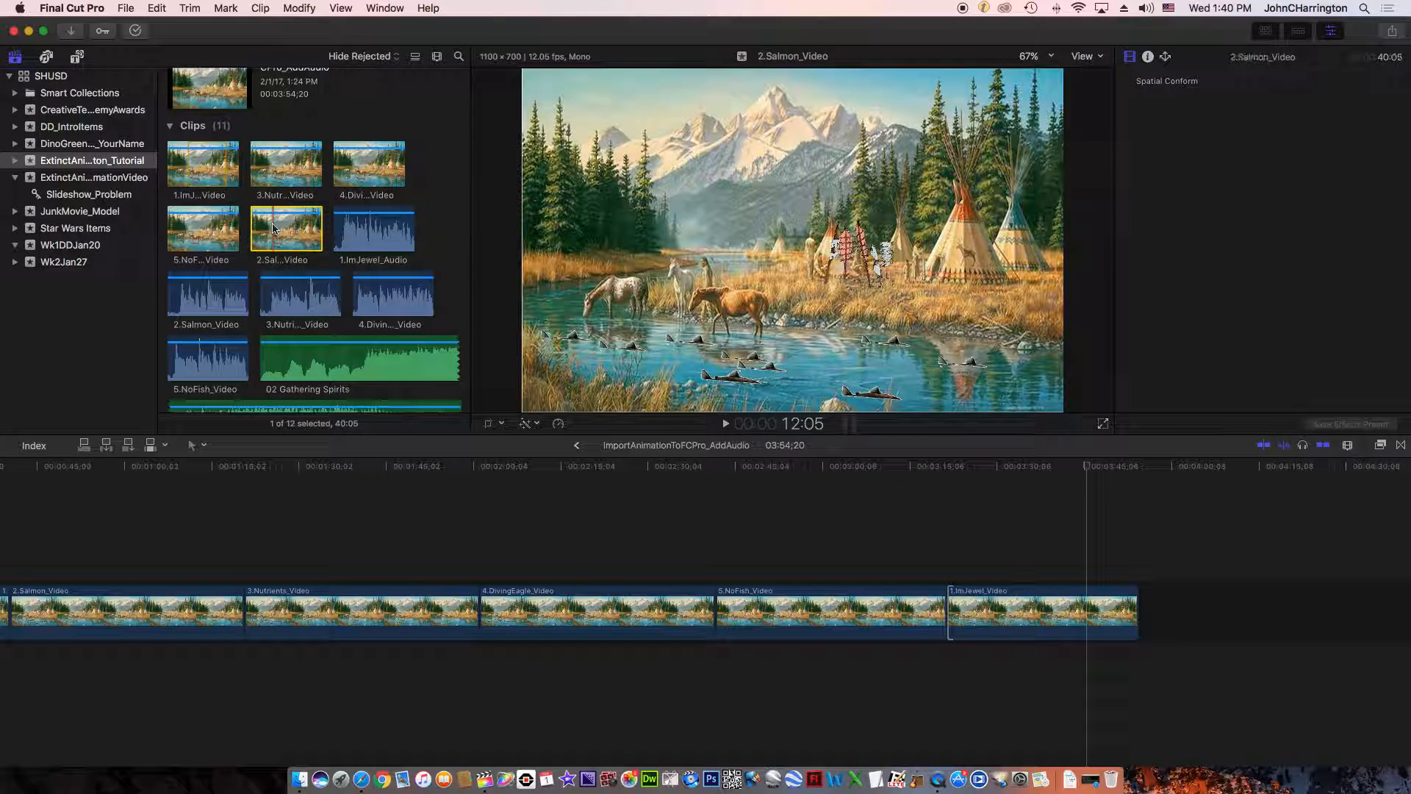
{"action": "left_click_drag", "start_coordinate": [287, 232], "coordinate": [287, 231]}
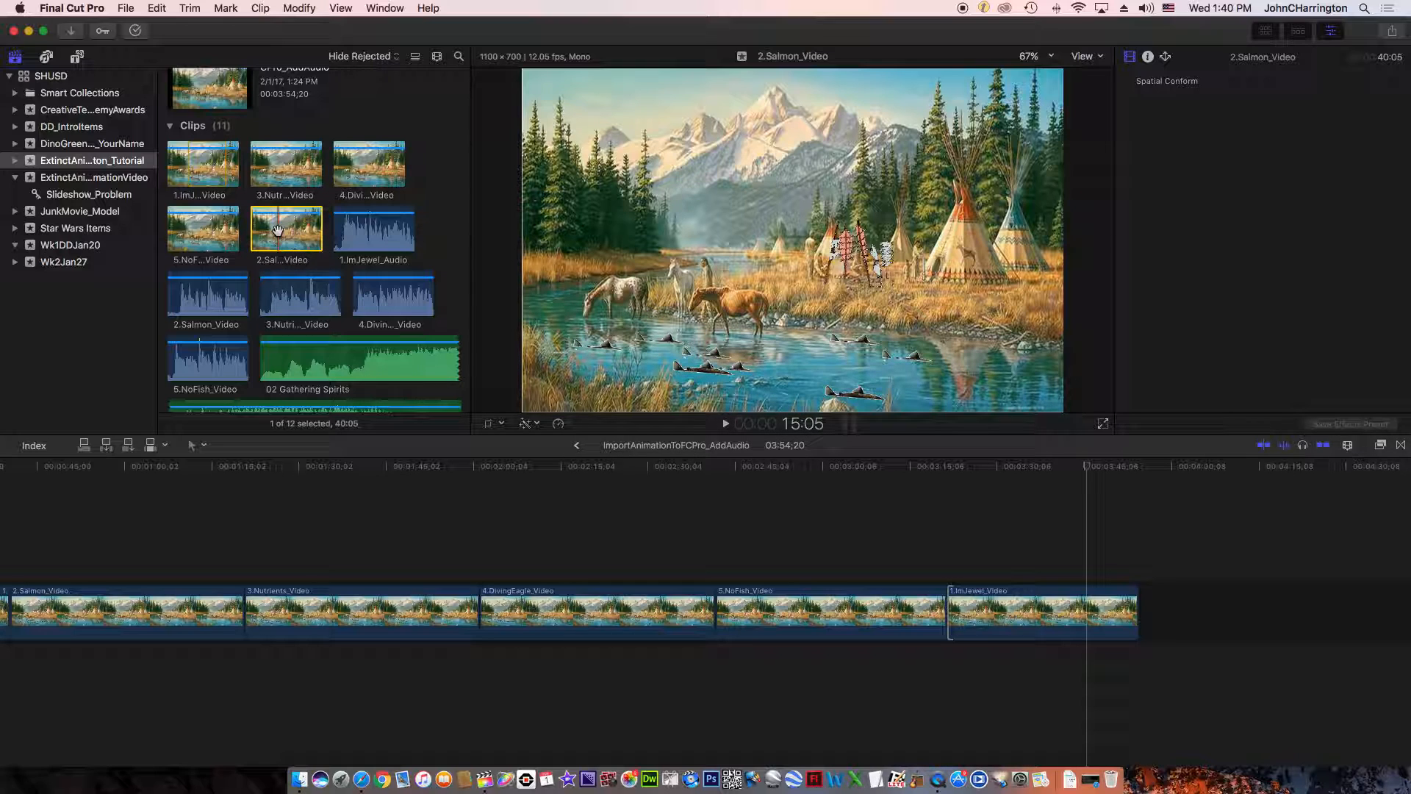
{"action": "left_click_drag", "start_coordinate": [271, 178], "coordinate": [299, 172]}
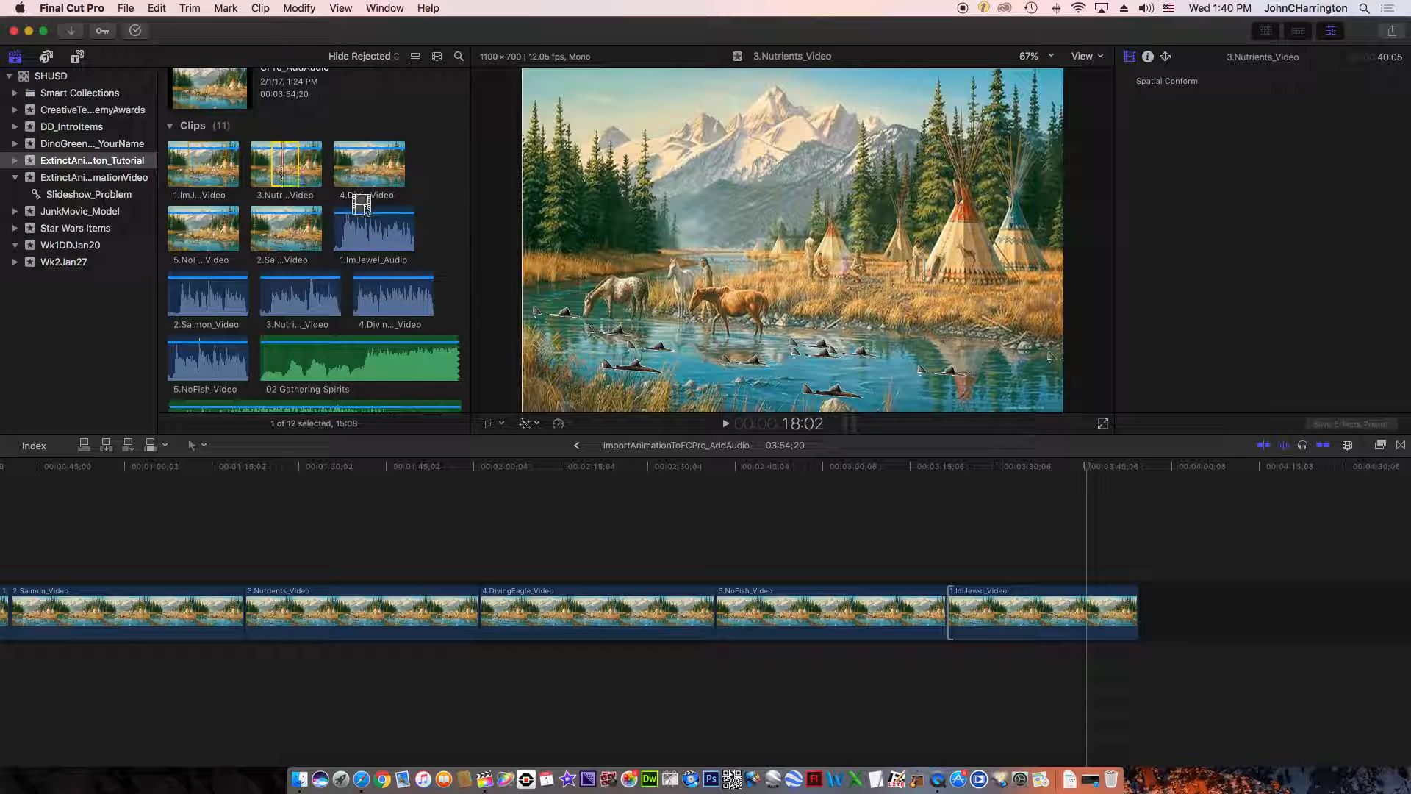
{"action": "left_click_drag", "start_coordinate": [386, 457], "coordinate": [1176, 611]}
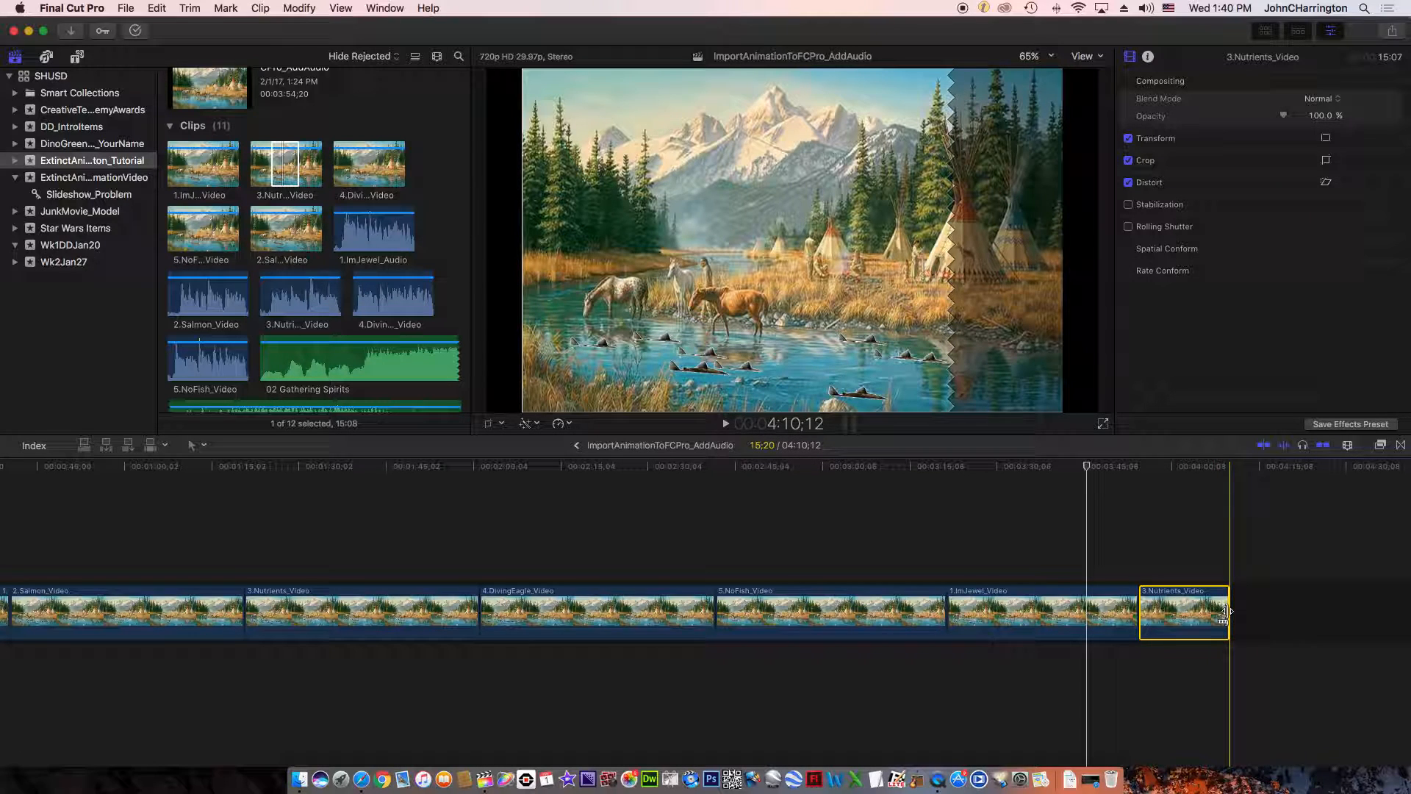
- Lengthen the last 3.Nutrients_Video clip in the timeline by about 4 seconds at its end and about 7 seconds at its start
{"action": "left_click_drag", "start_coordinate": [1226, 611], "coordinate": [1248, 611]}
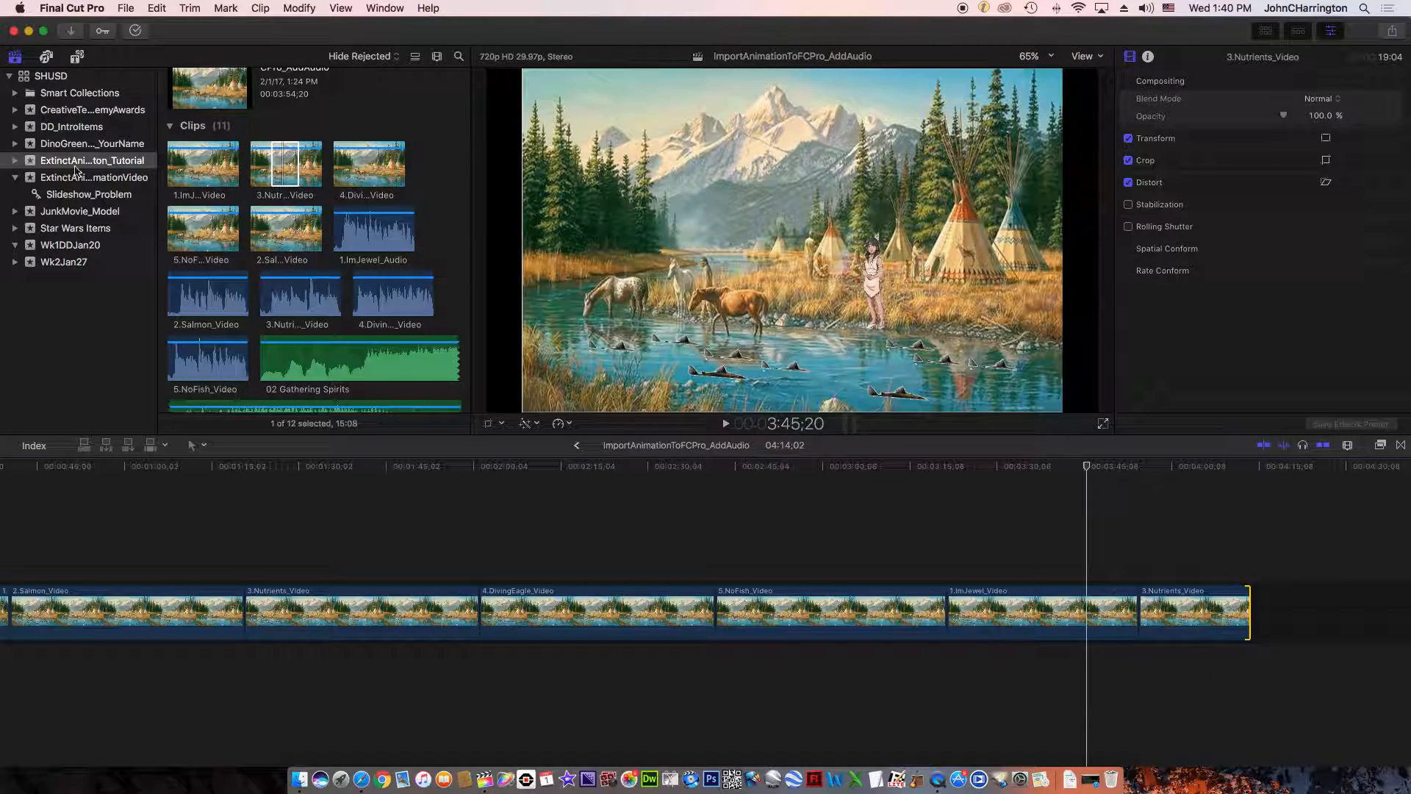
{"action": "left_click", "coordinate": [290, 156]}
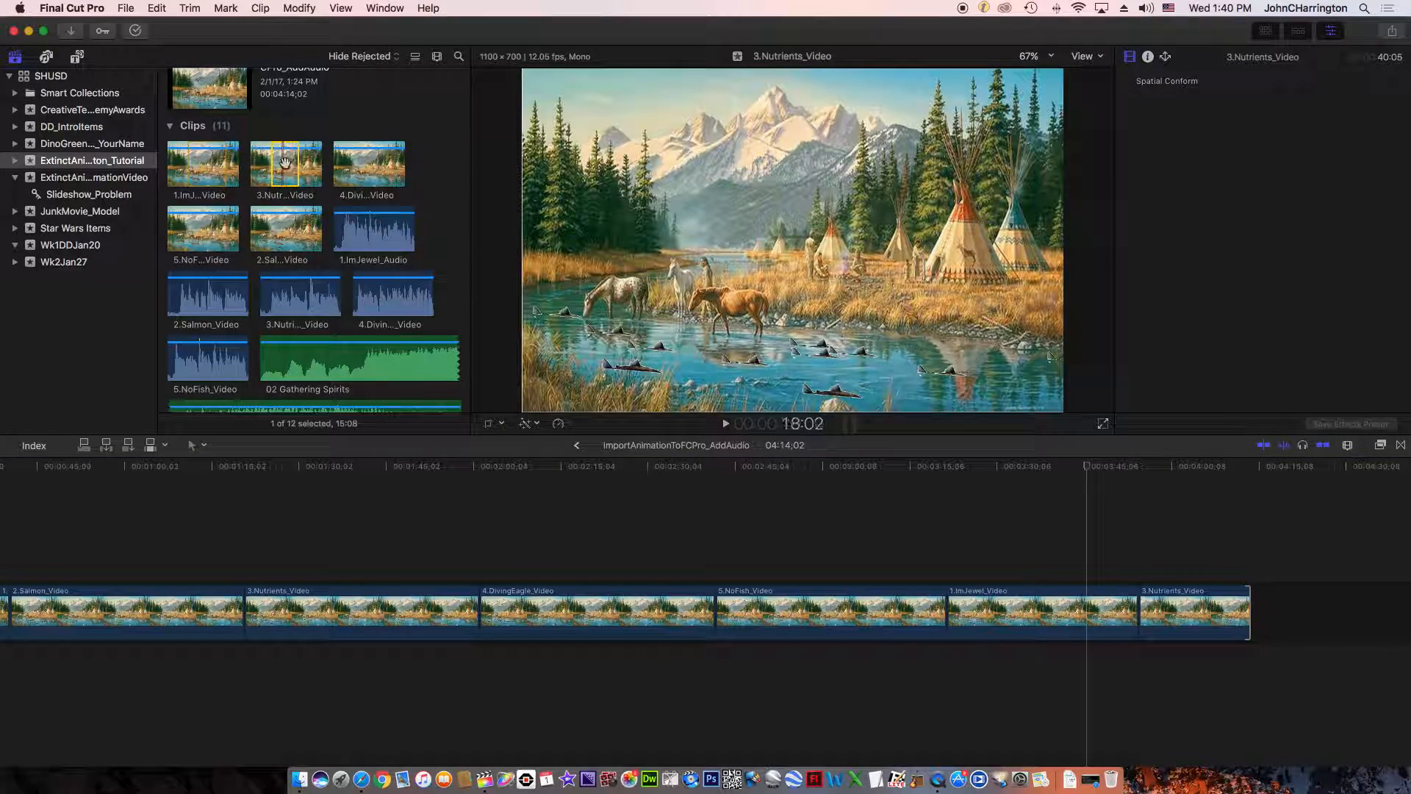
{"action": "left_click", "coordinate": [1149, 612]}
{"action": "left_click_drag", "start_coordinate": [1143, 618], "coordinate": [1102, 618]}
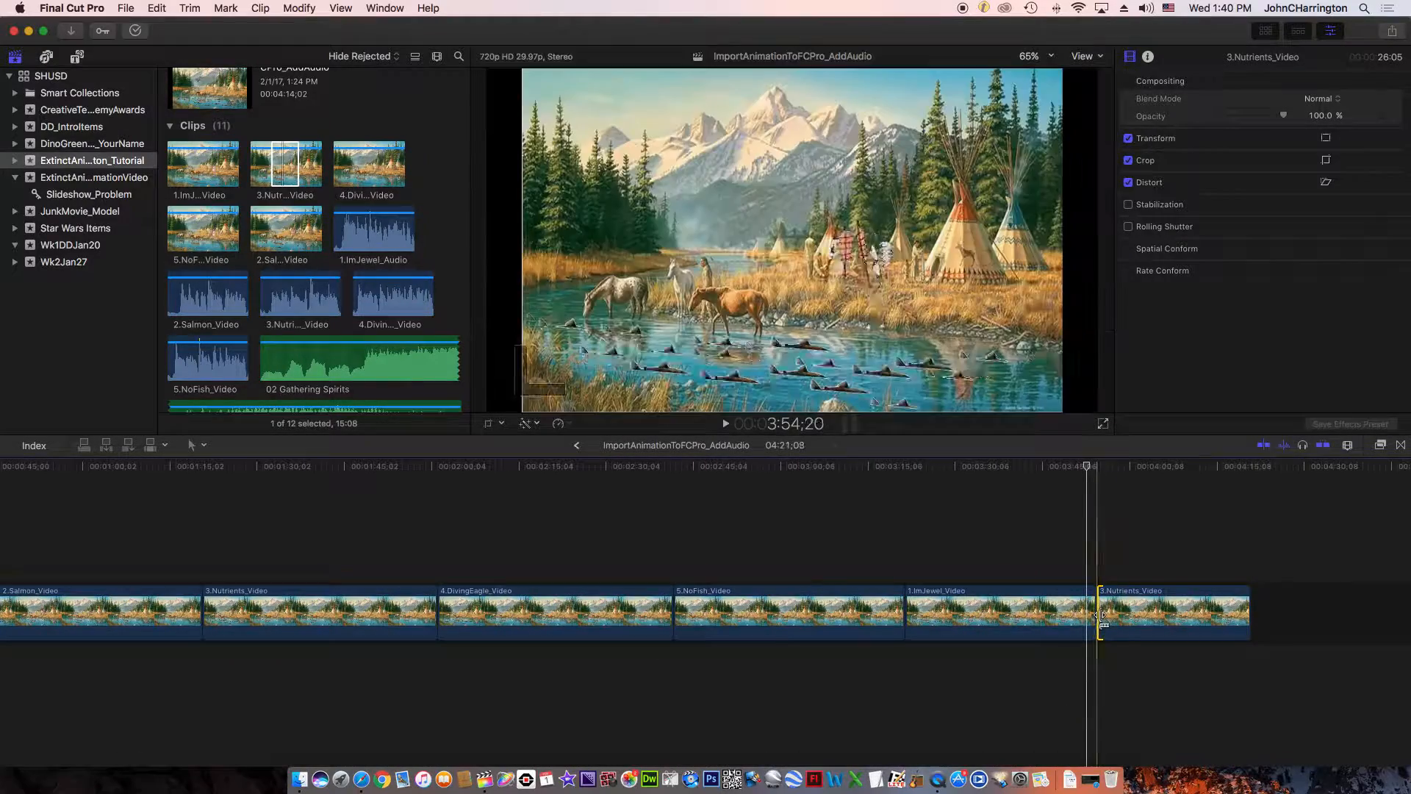
- Add the full 4.DivingEagle_Video after the shortened 3.Nutrients_Video clip at the timeline's end
{"action": "left_click", "coordinate": [263, 175]}
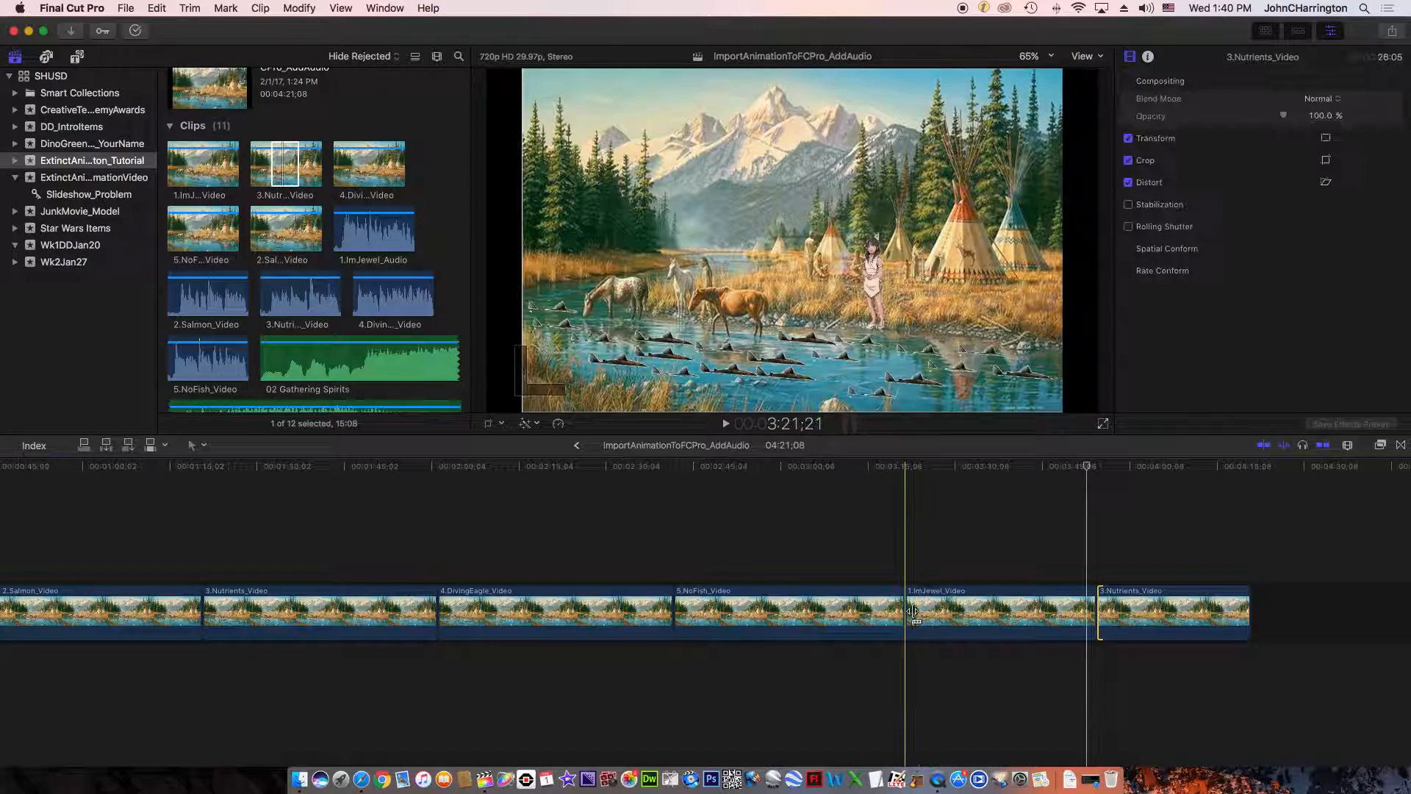
{"action": "left_click", "coordinate": [363, 169]}
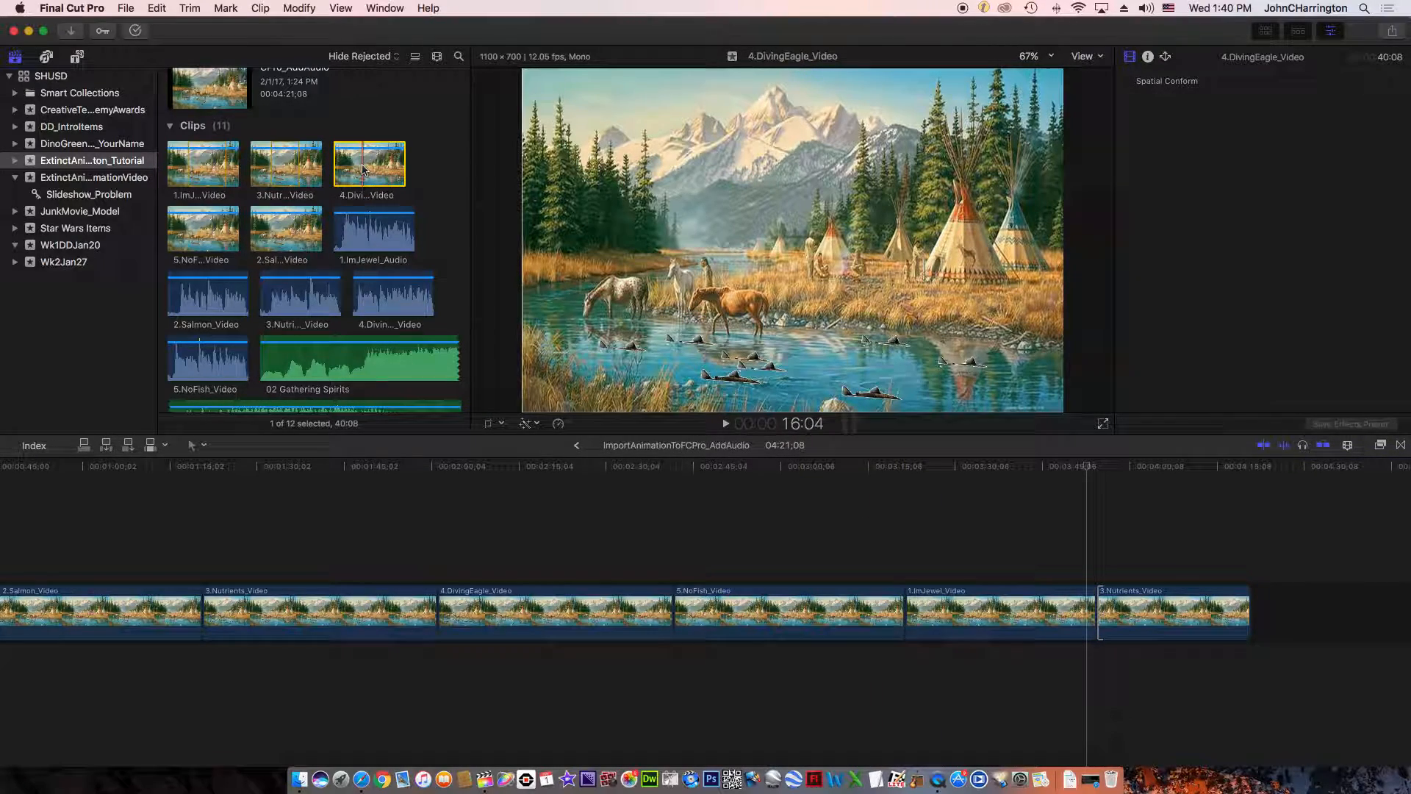
{"action": "left_click_drag", "start_coordinate": [403, 163], "coordinate": [1163, 571]}
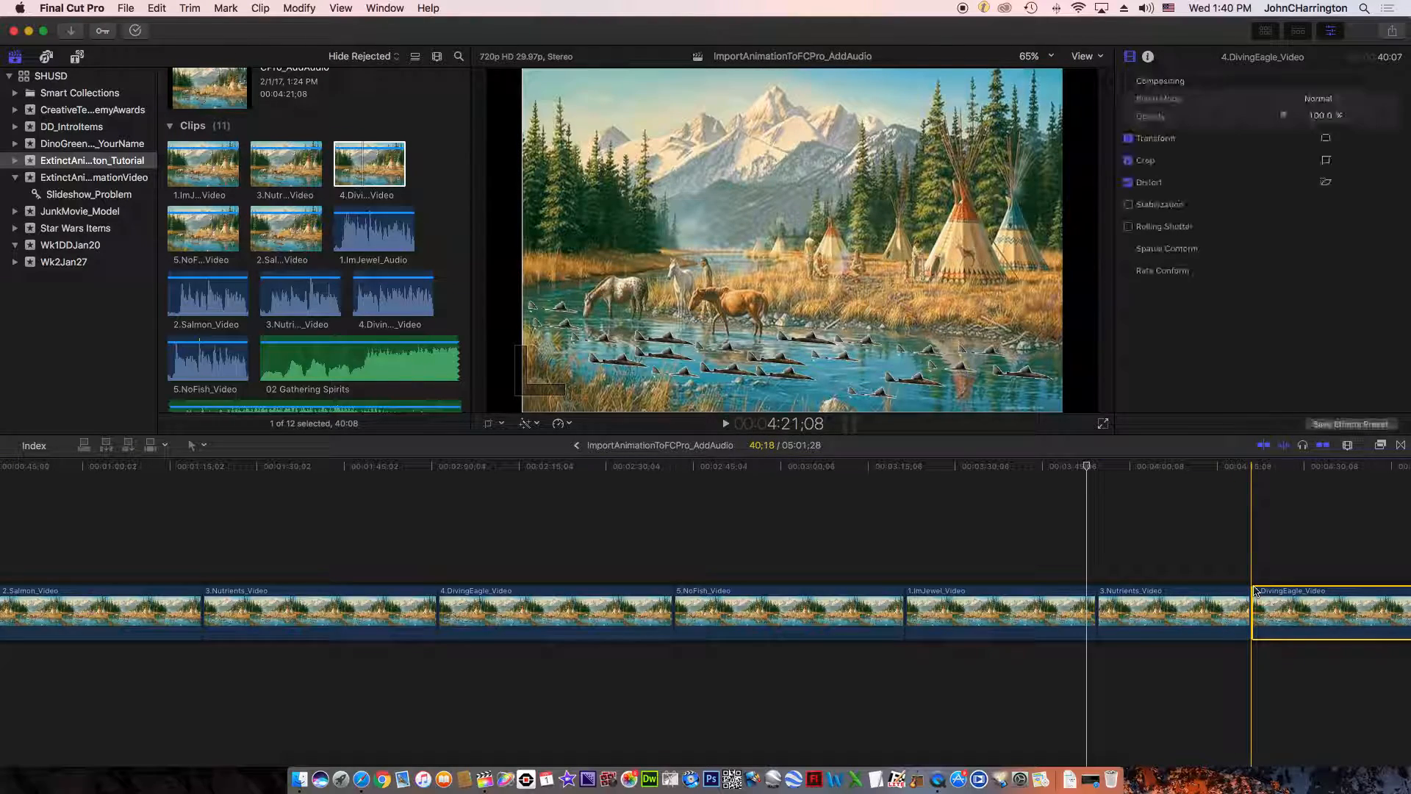
{"action": "scroll", "coordinate": [1238, 535], "scroll_direction": "right", "scroll_amount": 5}
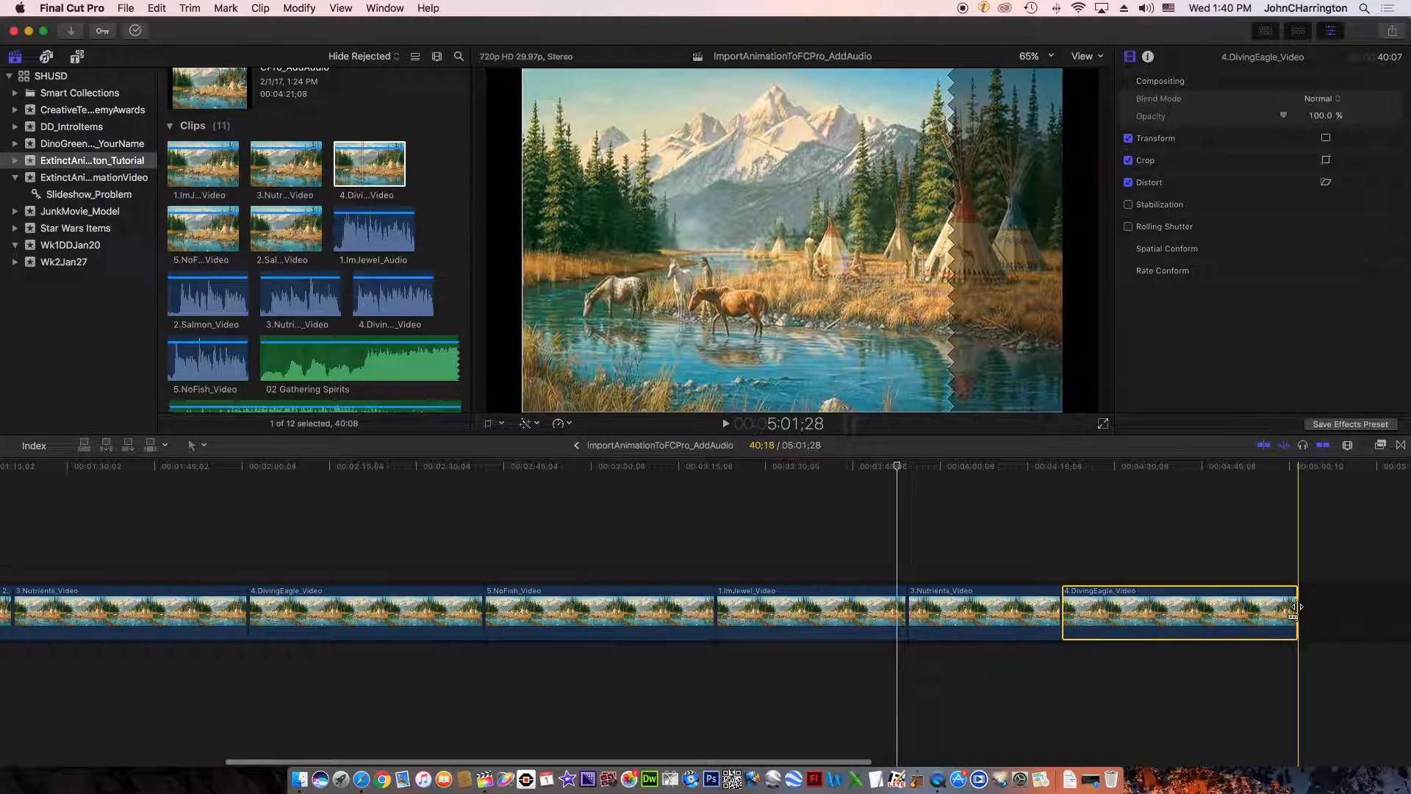
- Trim about 18 seconds off the start of the last 4.DivingEagle_Video clip in the timeline
{"action": "left_click", "coordinate": [1296, 607]}
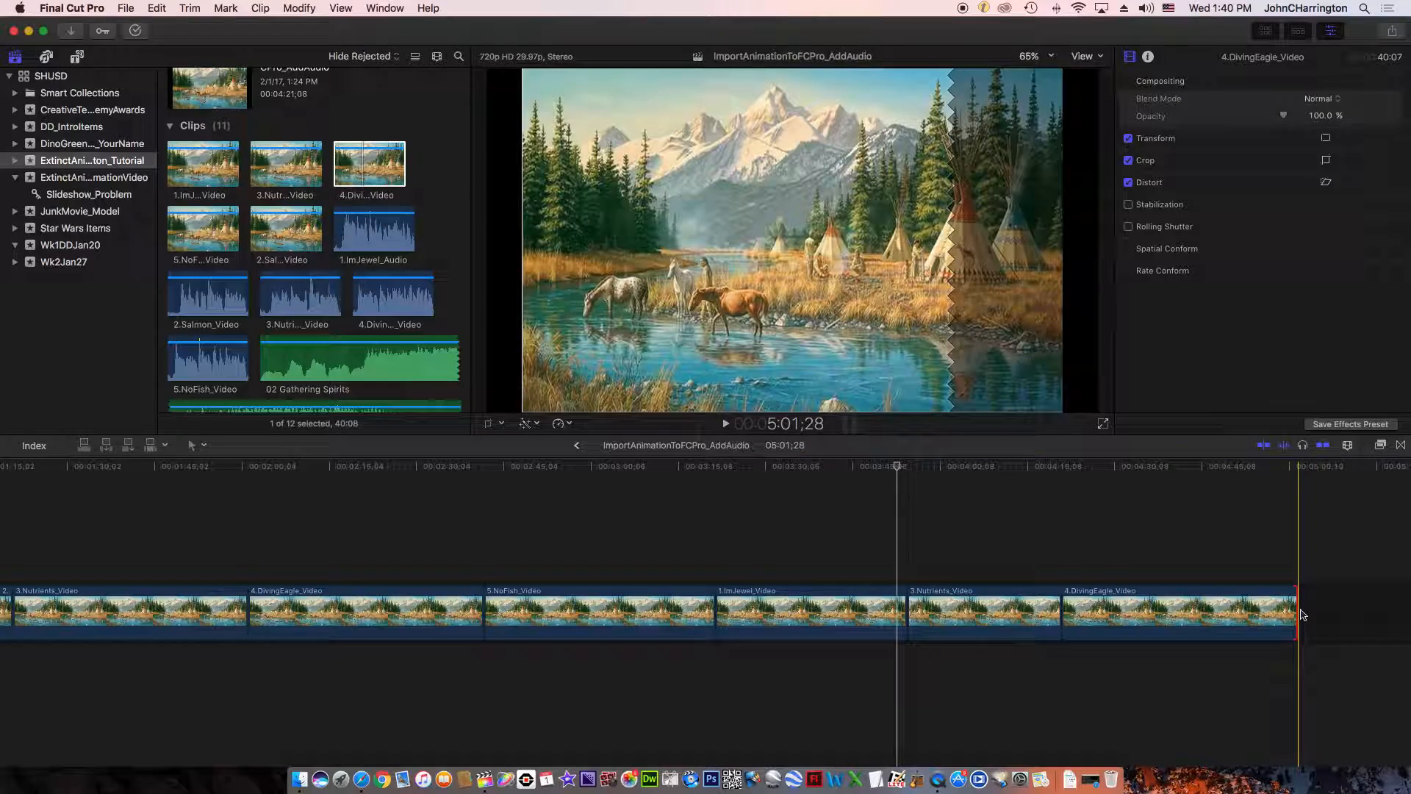
{"action": "left_click", "coordinate": [1294, 612]}
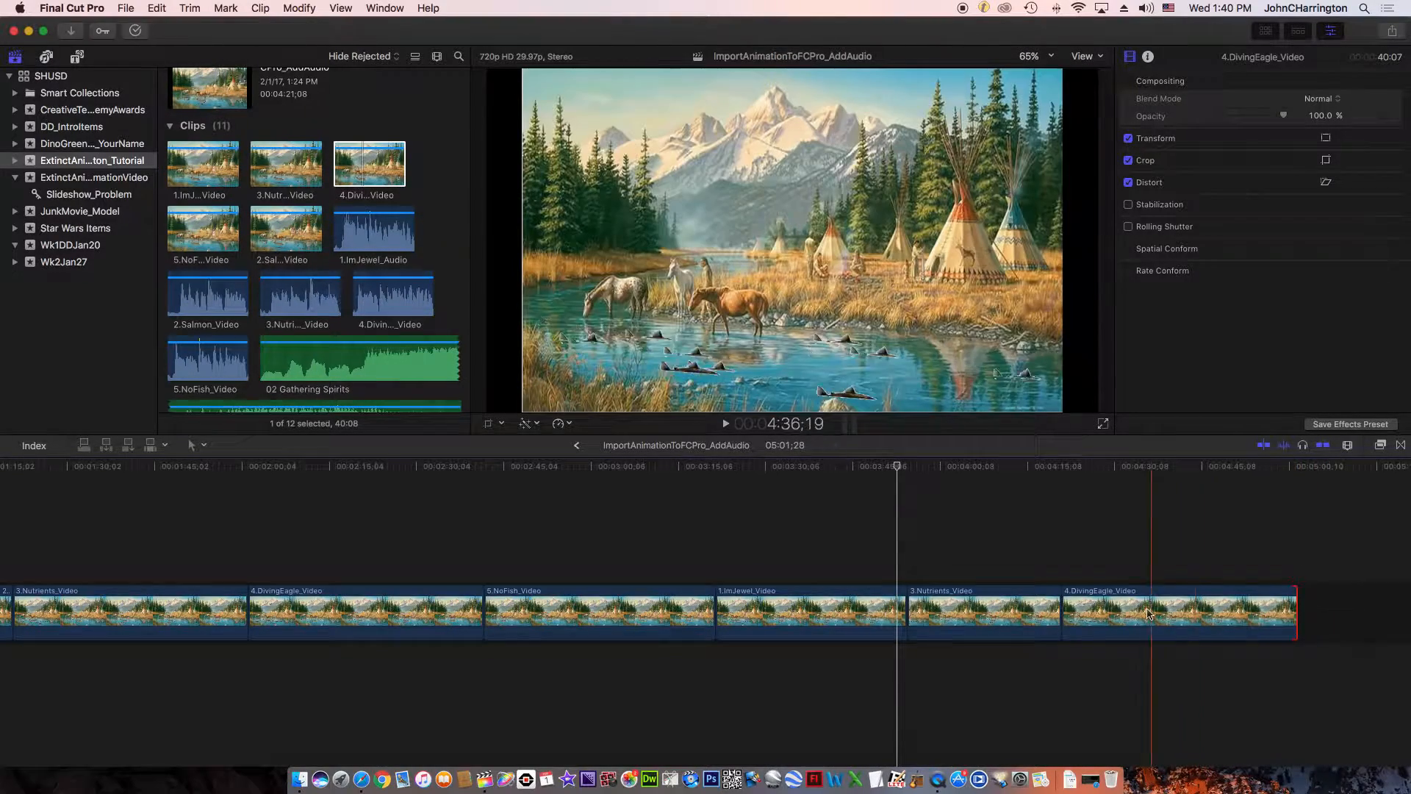
{"action": "left_click", "coordinate": [1063, 607]}
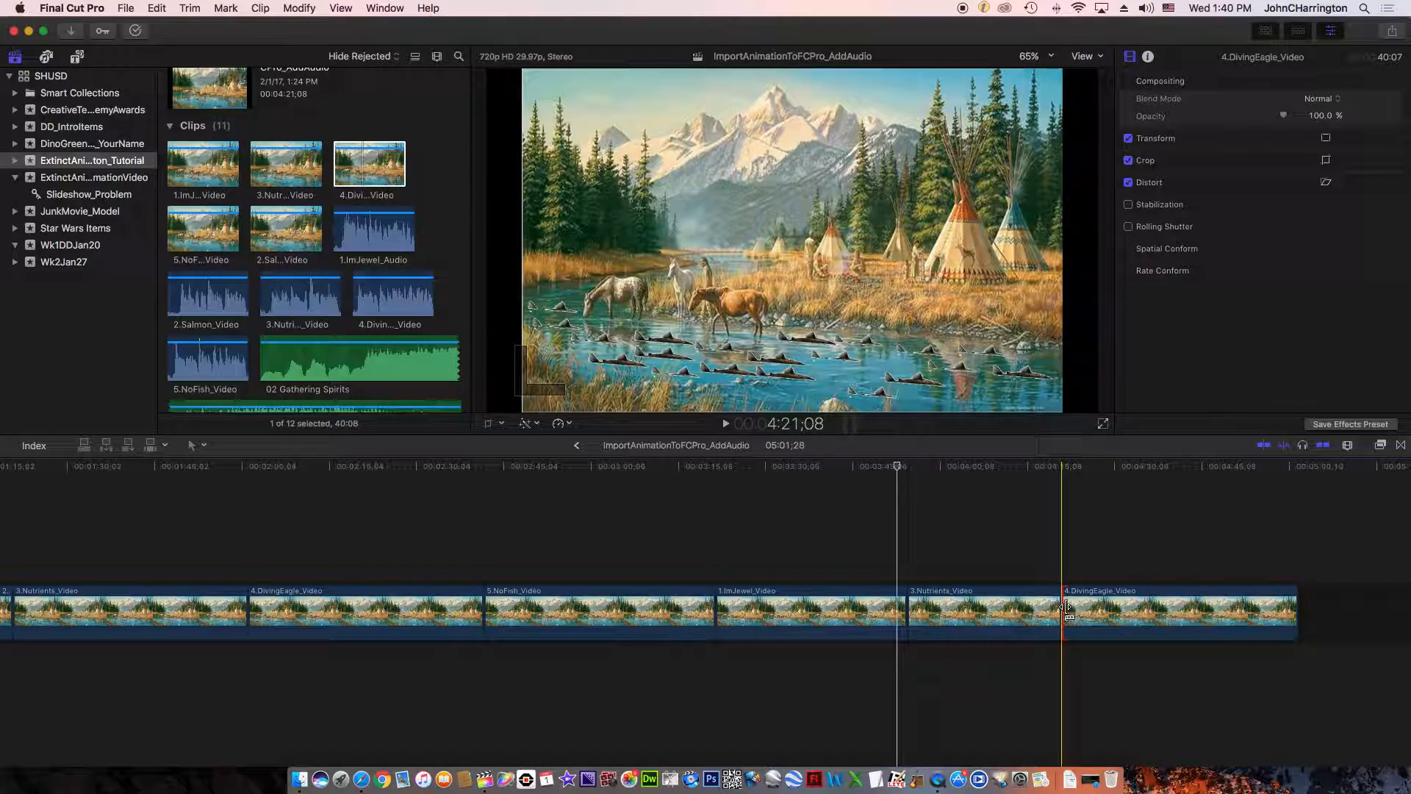
{"action": "left_click_drag", "start_coordinate": [1066, 607], "coordinate": [1170, 607]}
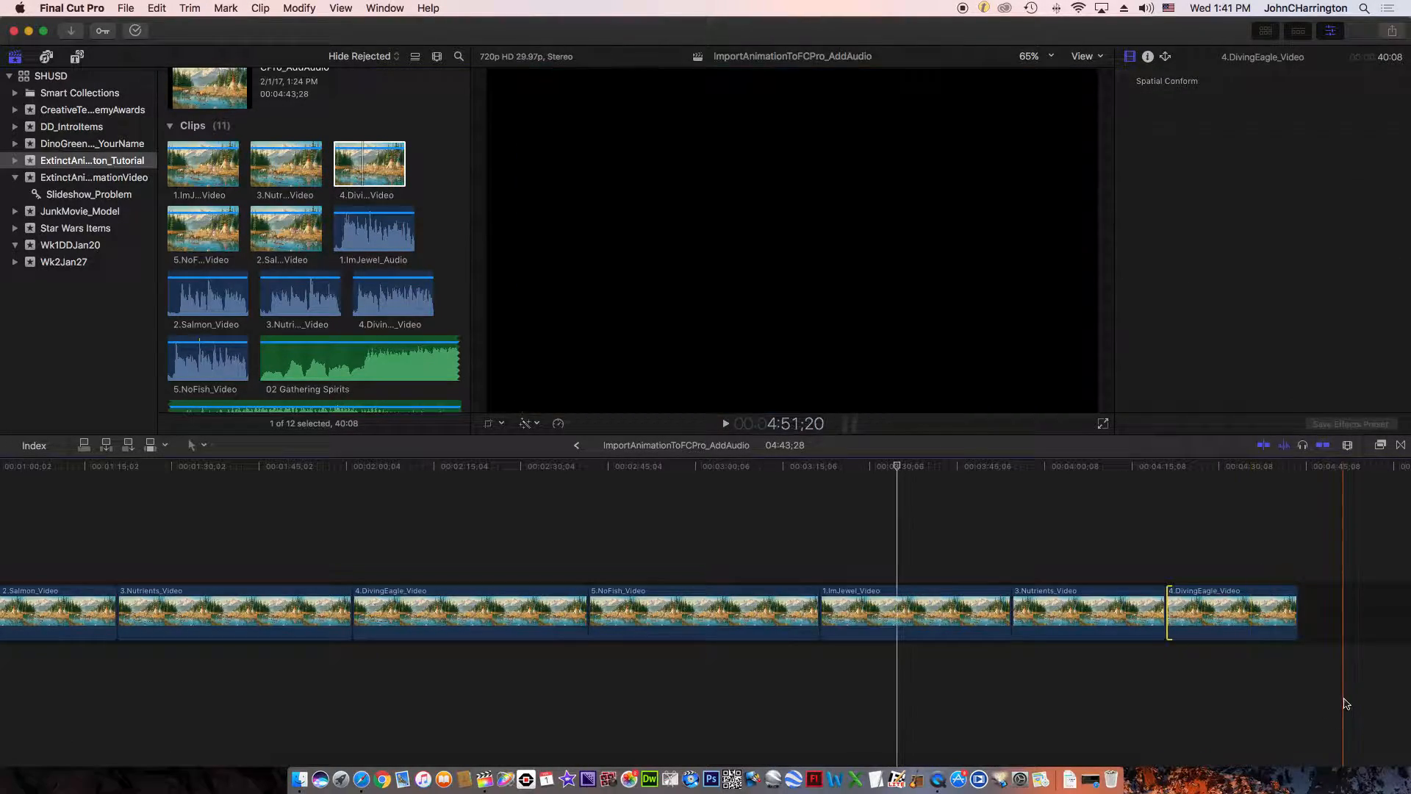
- Try to extend the end of the last 4.DivingEagle_Video clip, and extend its start by about 18 seconds
{"action": "left_click", "coordinate": [1292, 616]}
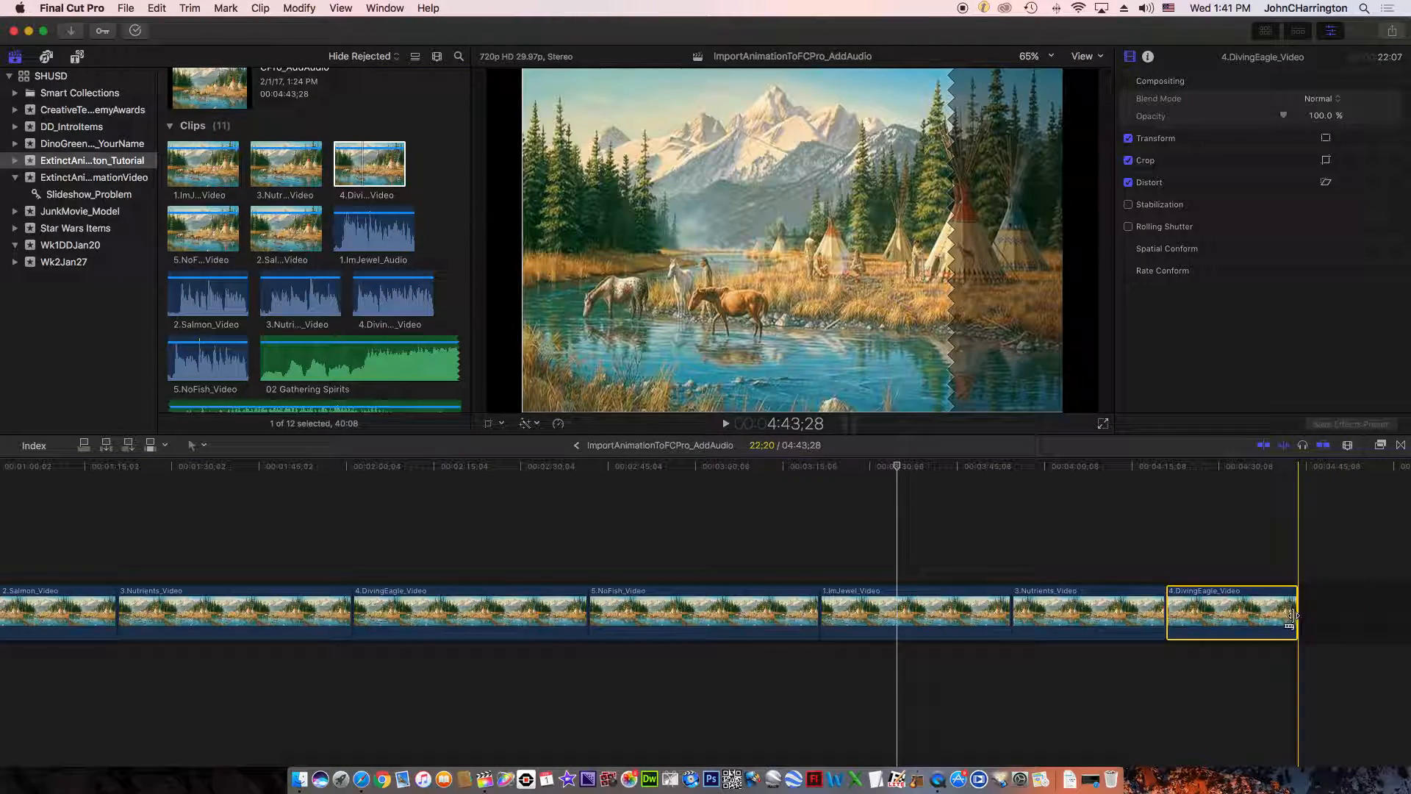
{"action": "left_click", "coordinate": [1299, 617]}
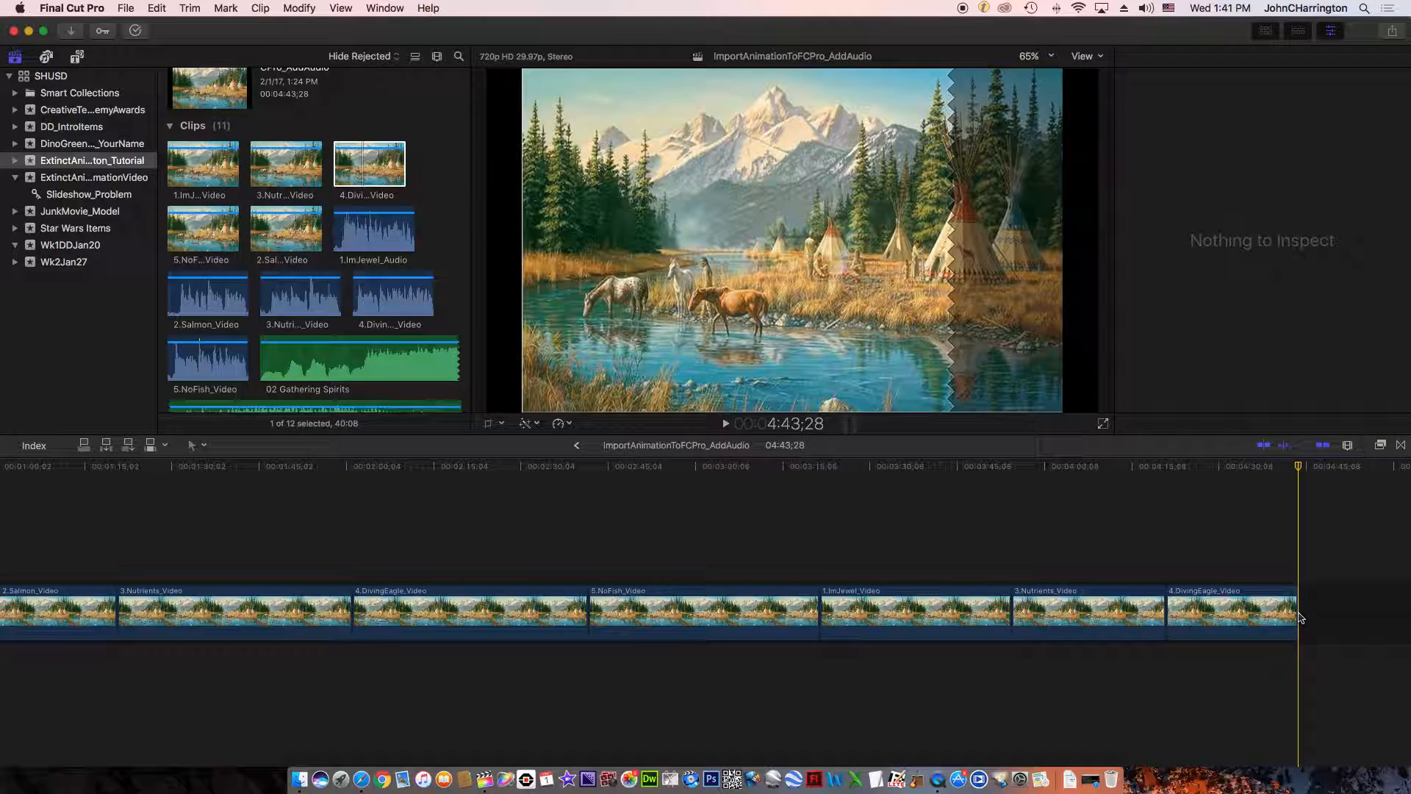
{"action": "left_click", "coordinate": [1294, 612]}
{"action": "left_click_drag", "start_coordinate": [1293, 611], "coordinate": [1406, 599]}
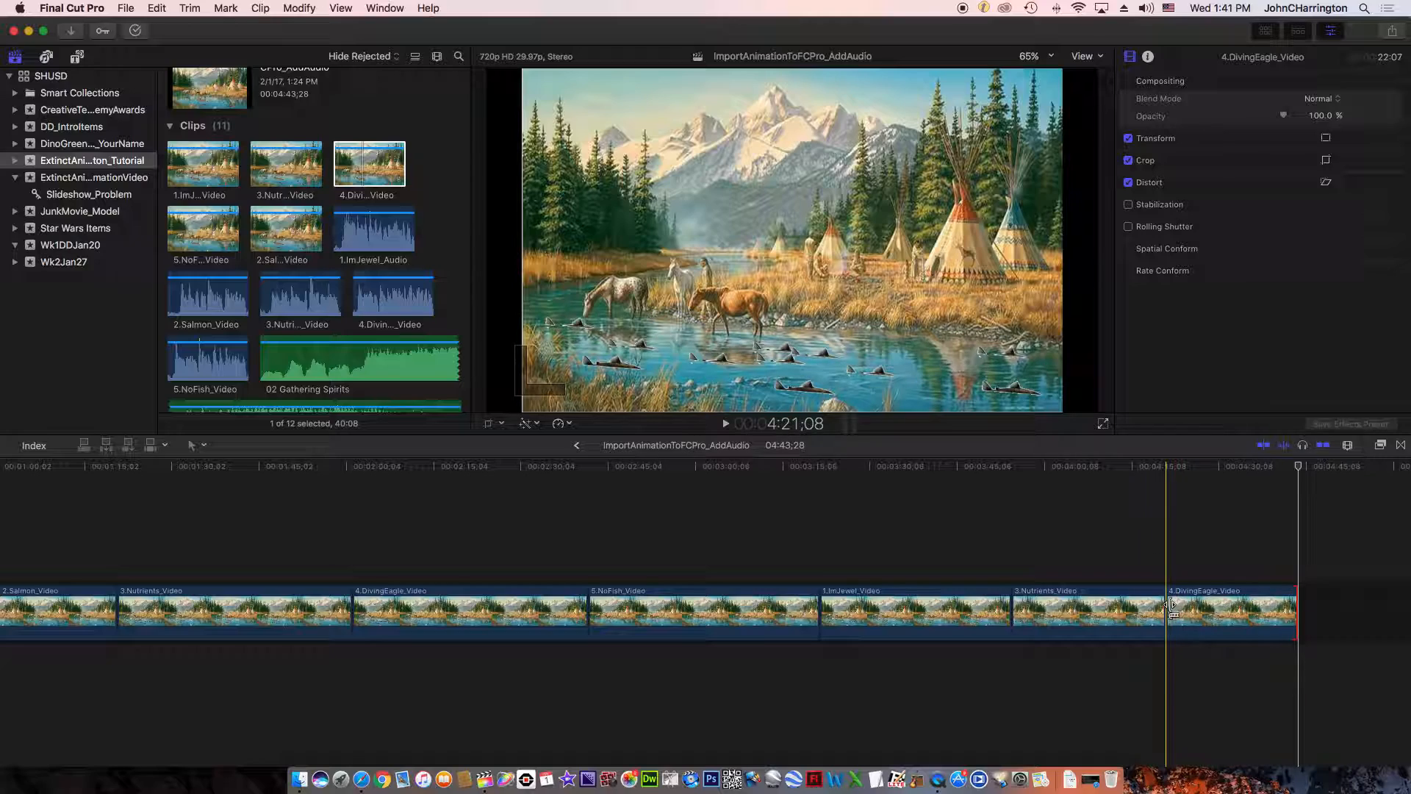
{"action": "left_click_drag", "start_coordinate": [1172, 610], "coordinate": [993, 619]}
- Delete the last three clips at the timeline's end: 4.DivingEagle_Video, 3.Nutrients_Video and the second 1.ImJewel_Video
{"action": "left_click", "coordinate": [1150, 617]}
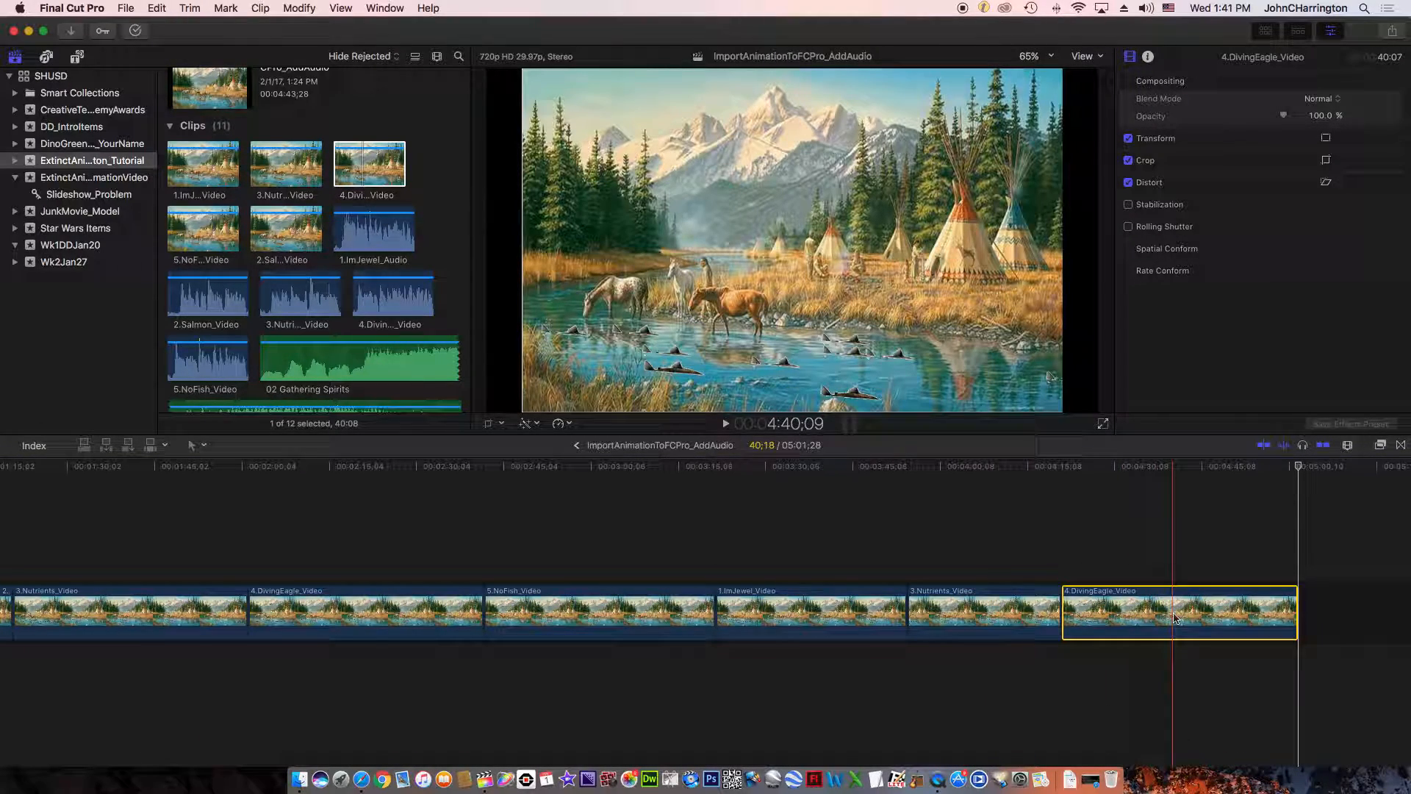
{"action": "key", "text": "Delete"}
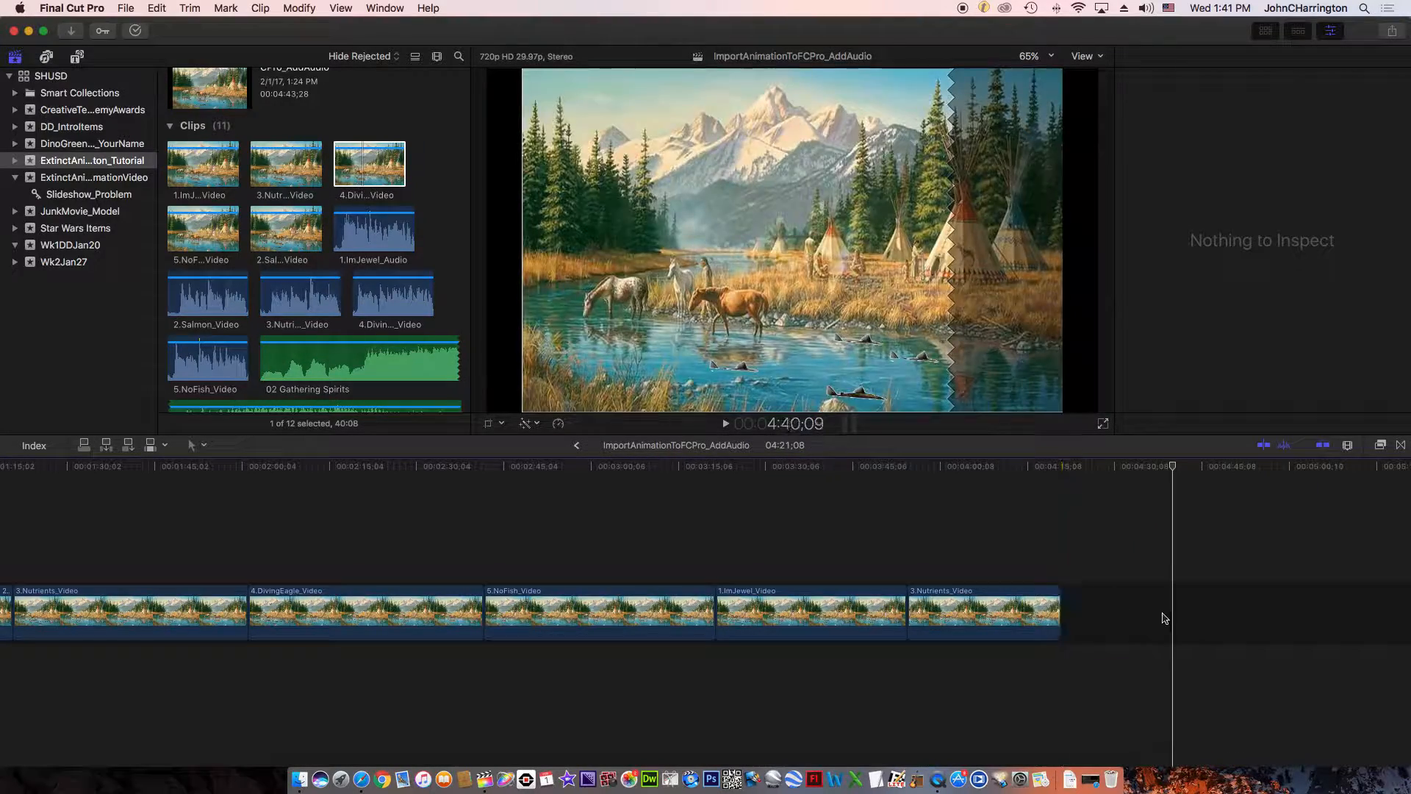
{"action": "left_click", "coordinate": [985, 618]}
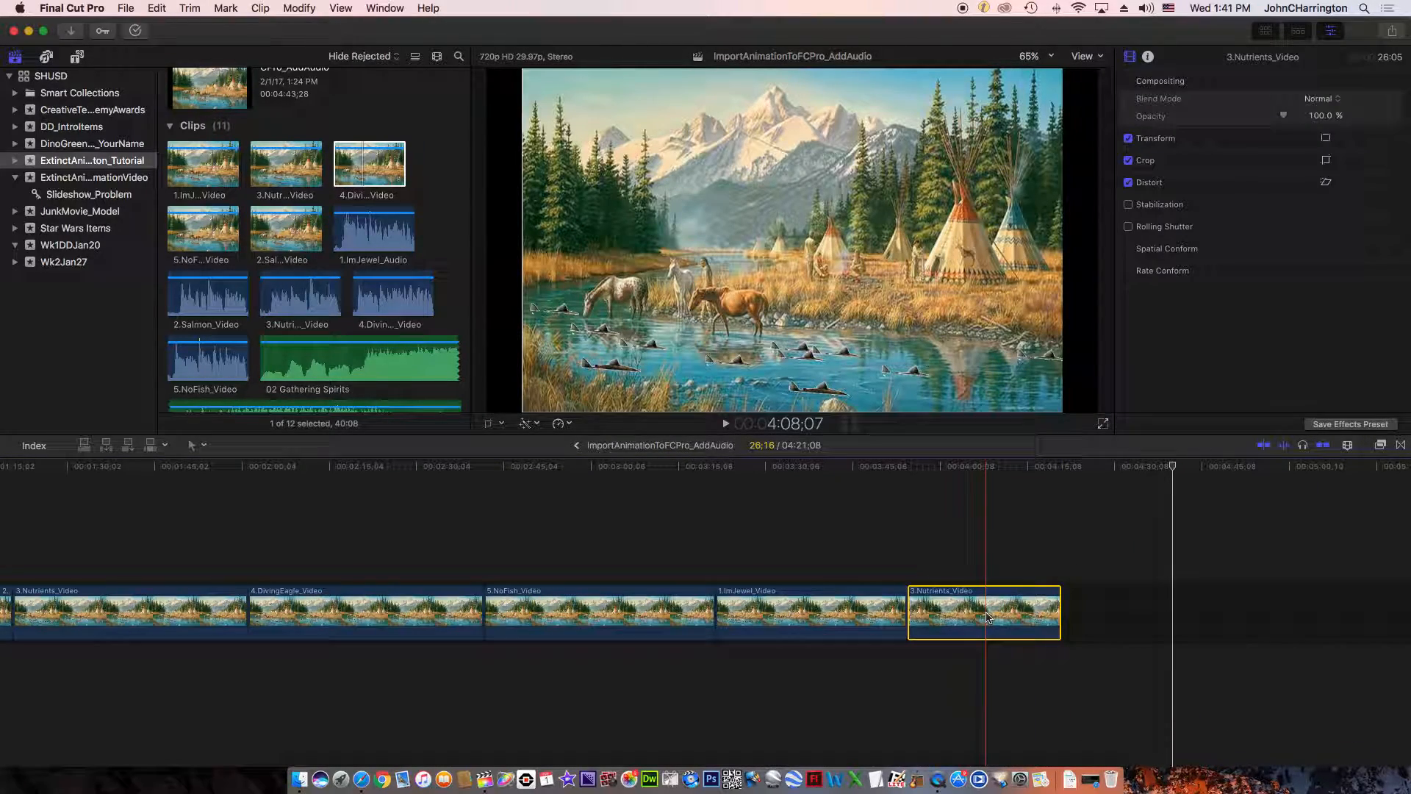
{"action": "key", "text": "Delete"}
{"action": "scroll", "coordinate": [314, 645], "scroll_direction": "left", "scroll_amount": 5}
{"action": "scroll", "coordinate": [312, 648], "scroll_direction": "left", "scroll_amount": 3}
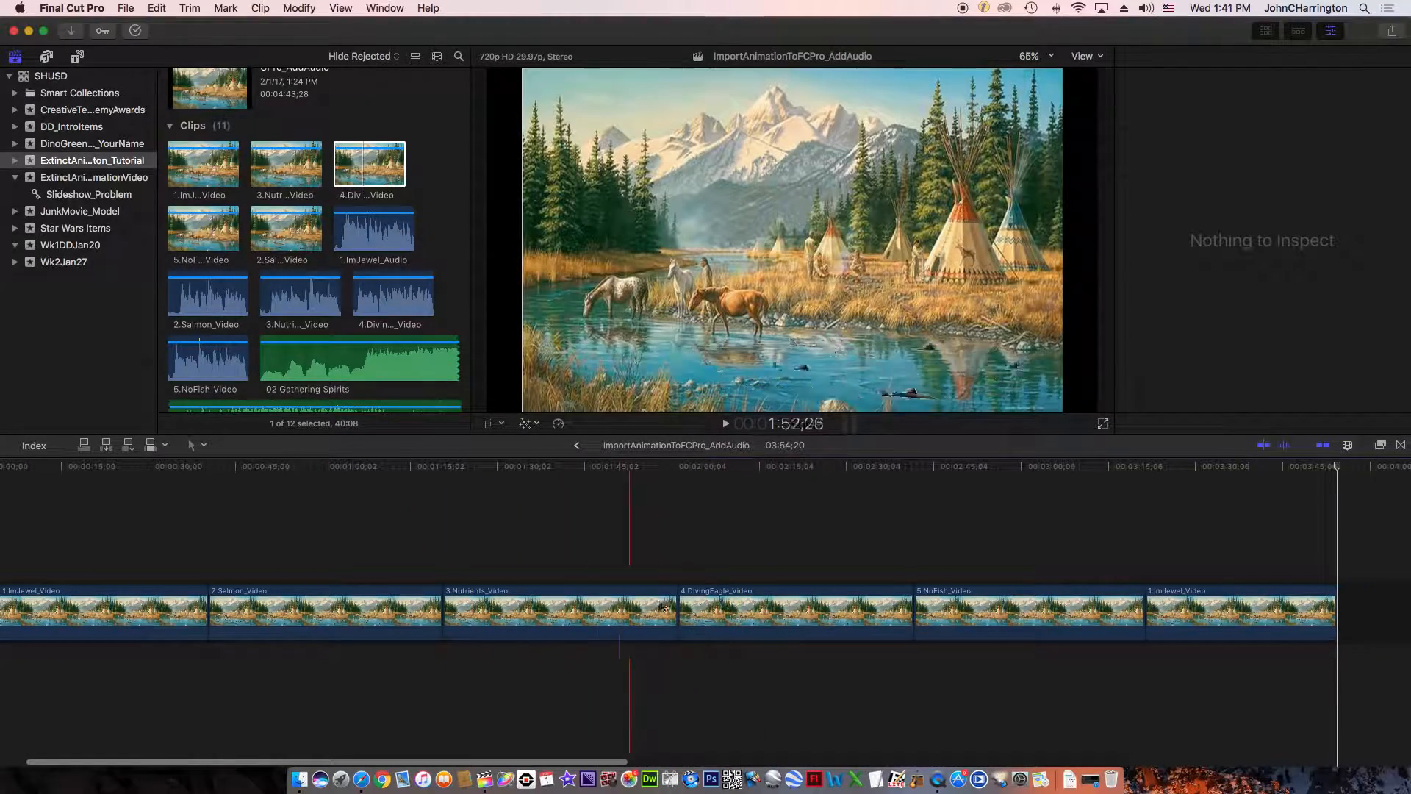
{"action": "scroll", "coordinate": [1040, 644], "scroll_direction": "right", "scroll_amount": 3}
{"action": "left_click", "coordinate": [1133, 610]}
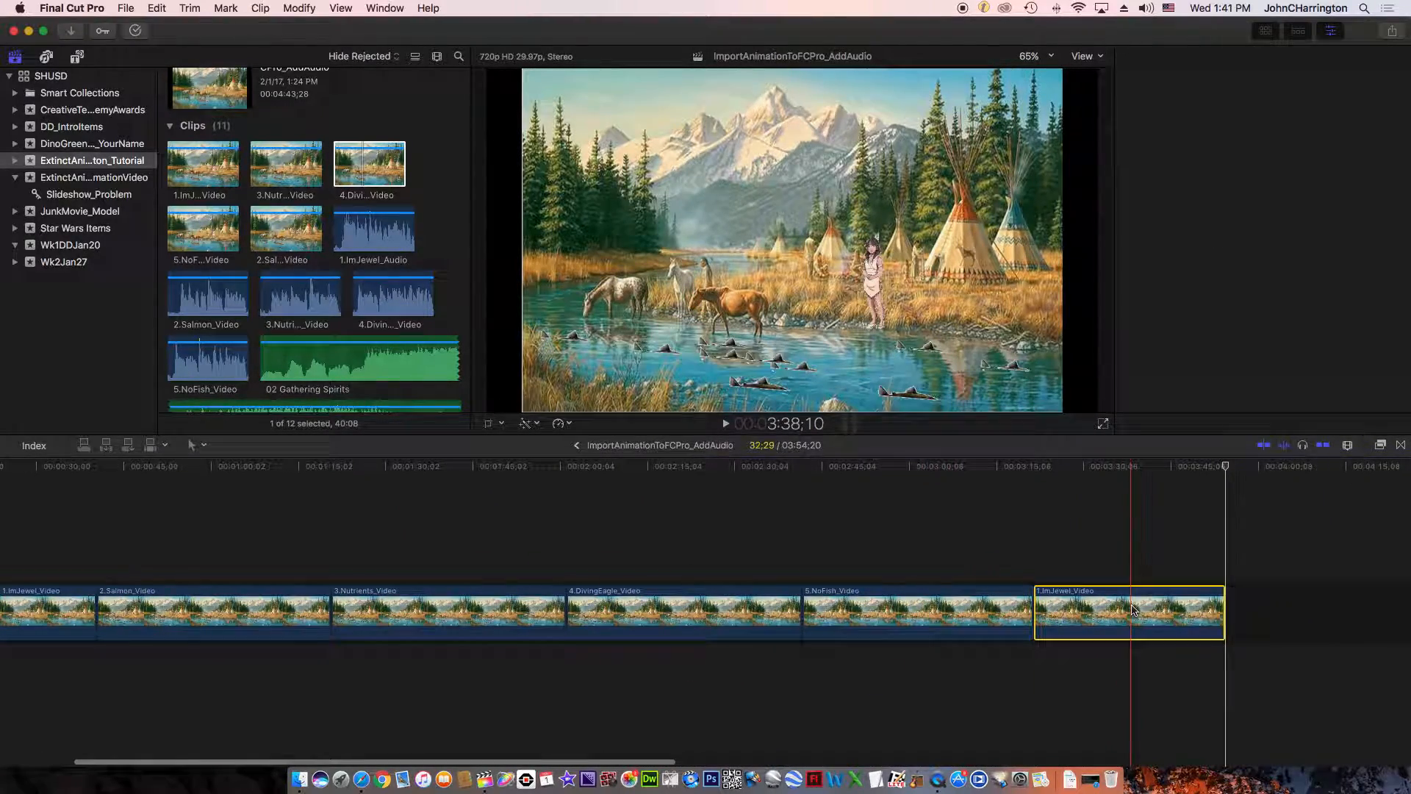
{"action": "key", "text": "Delete"}
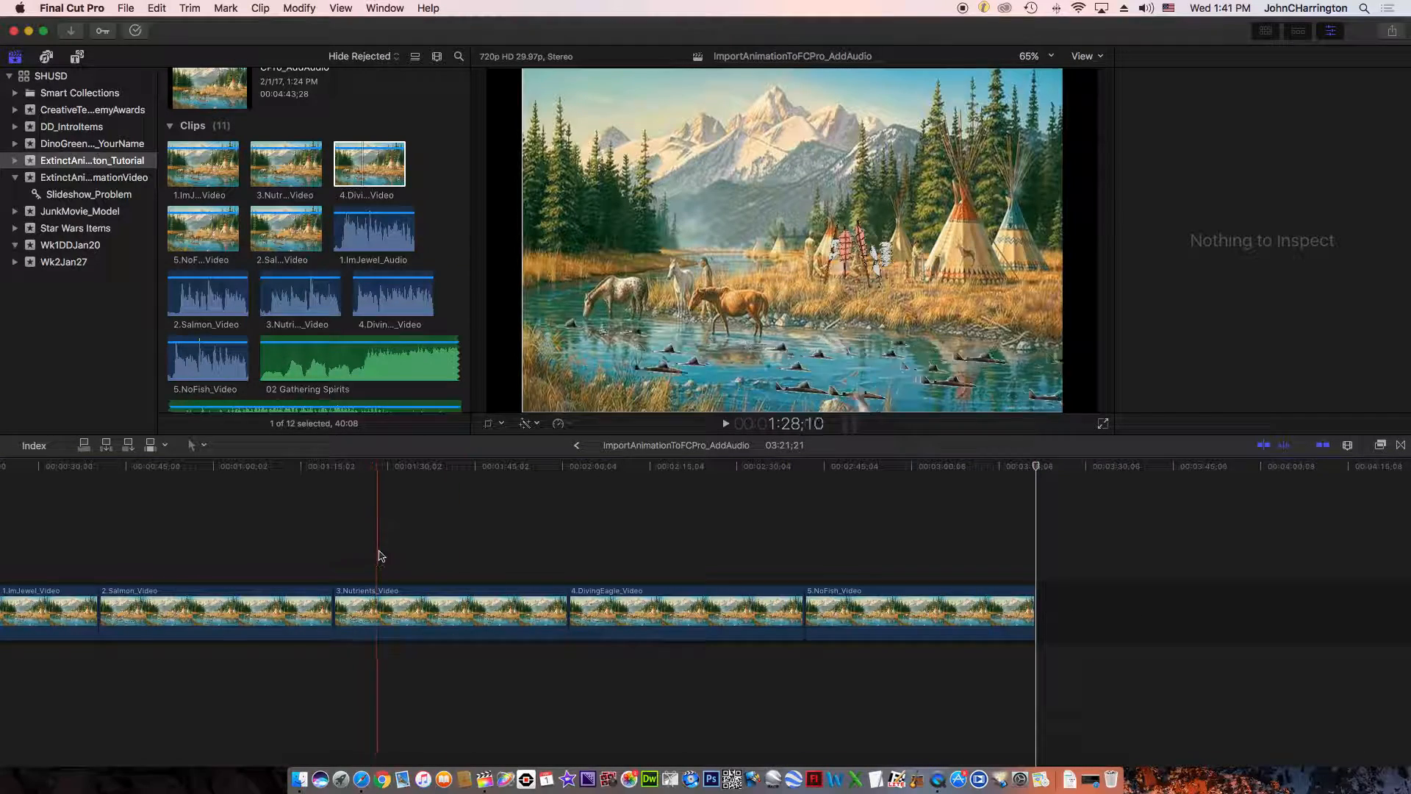
- Move the playhead to near the start of 5.NoFish_Video and magnify the timeline there to almost the maximum zoom
{"action": "scroll", "coordinate": [381, 557], "scroll_direction": "left", "scroll_amount": 5}
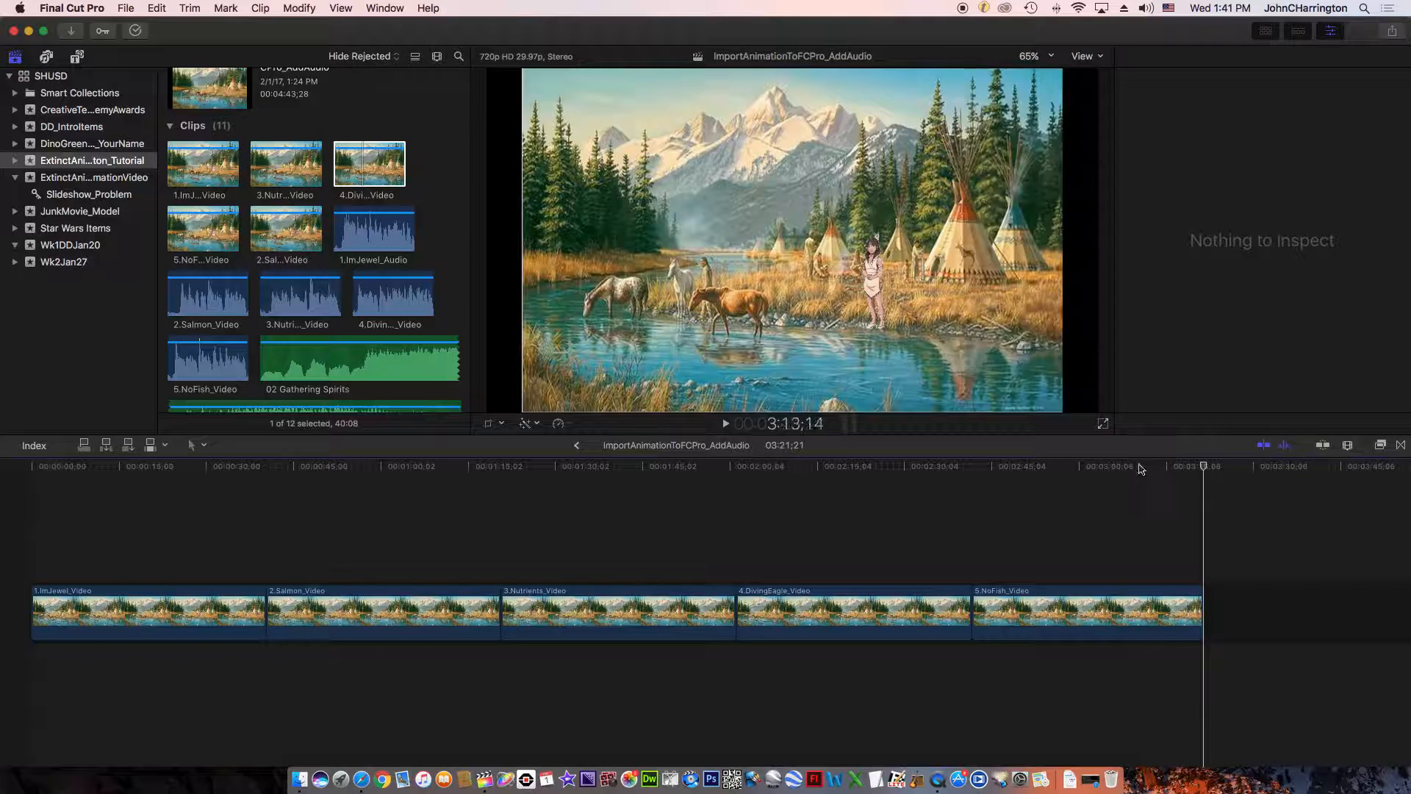
{"action": "left_click_drag", "start_coordinate": [1205, 470], "coordinate": [977, 478]}
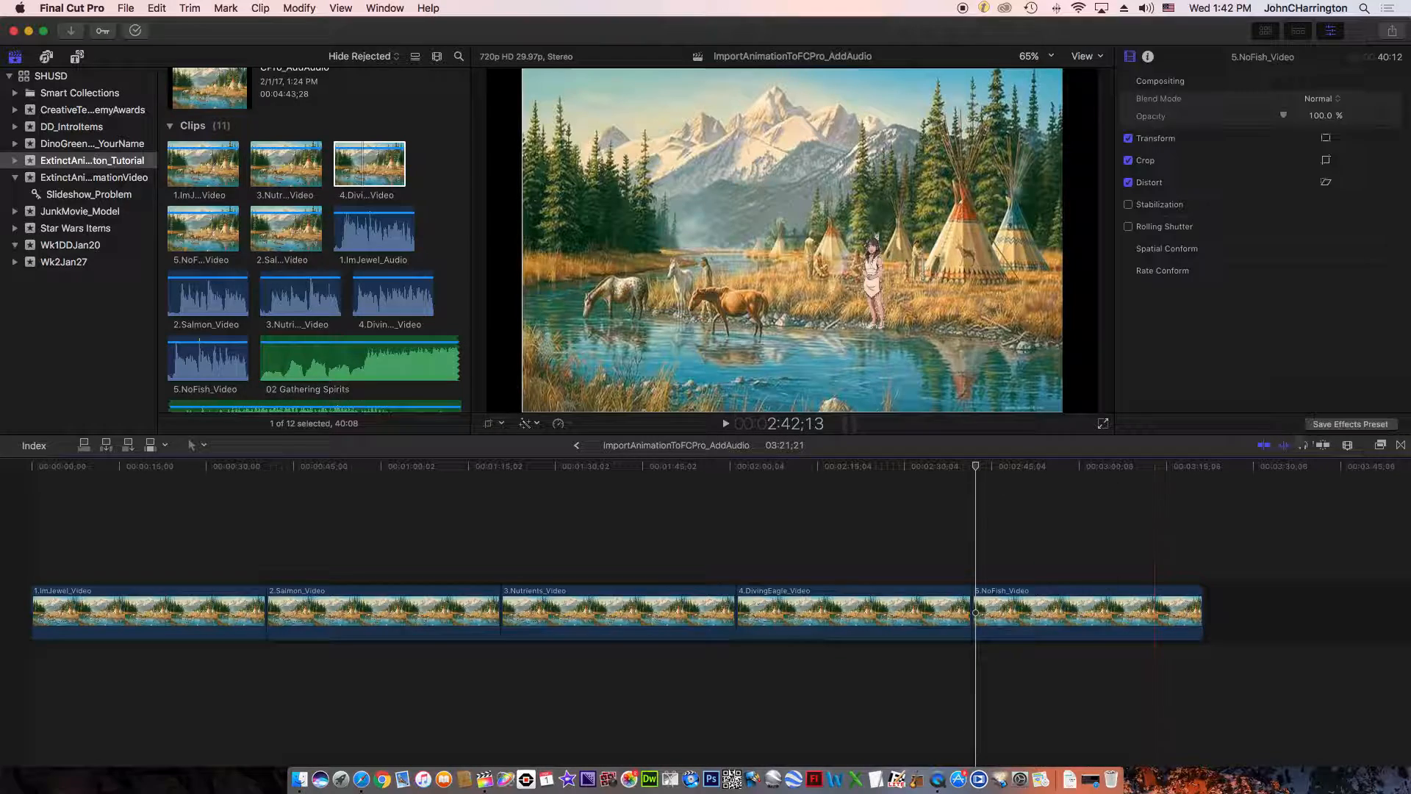
{"action": "left_click", "coordinate": [1347, 444]}
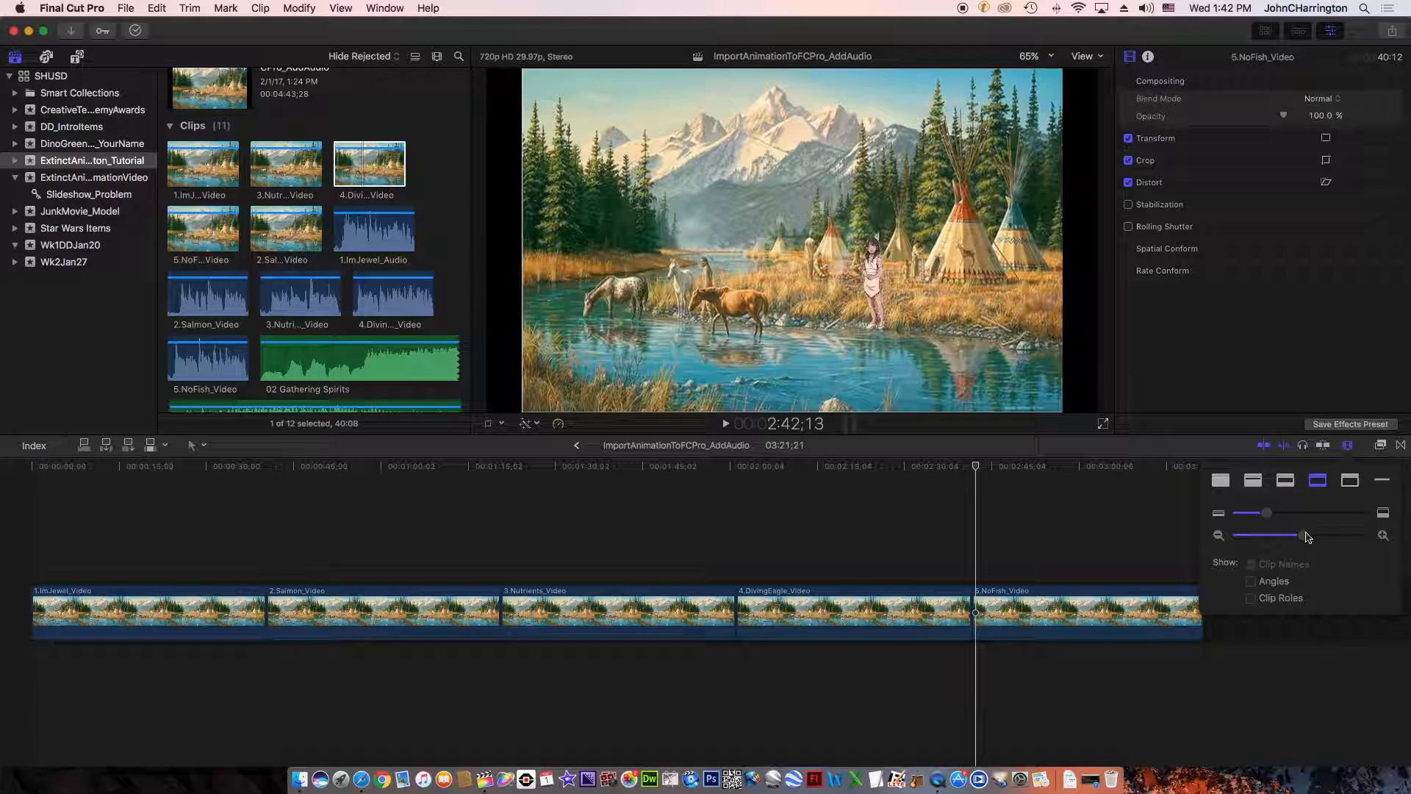
{"action": "left_click_drag", "start_coordinate": [1308, 538], "coordinate": [1364, 541]}
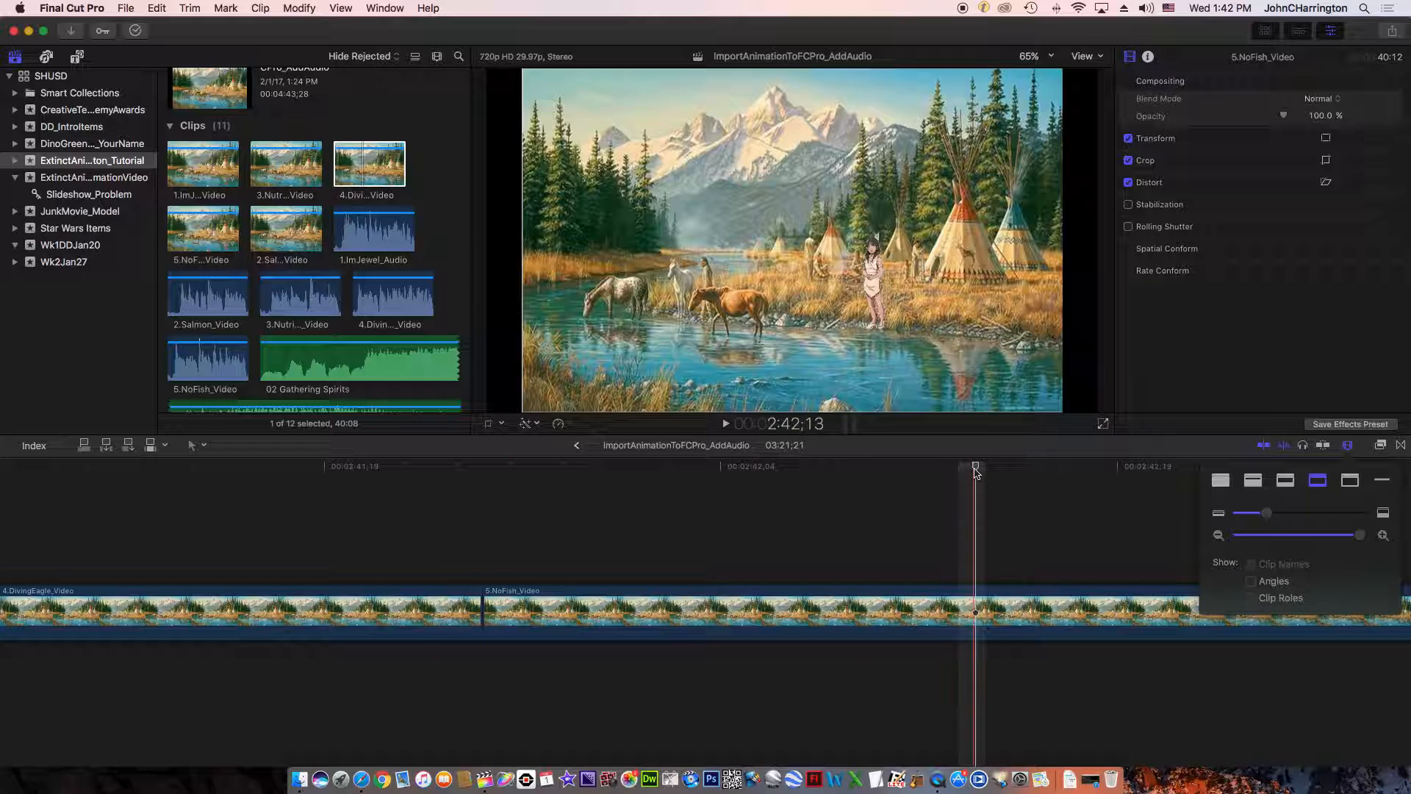
- Scrub the playhead back to the first frames of 5.NoFish_Video and forward again to about 2:42;27
{"action": "left_click_drag", "start_coordinate": [976, 470], "coordinate": [503, 488]}
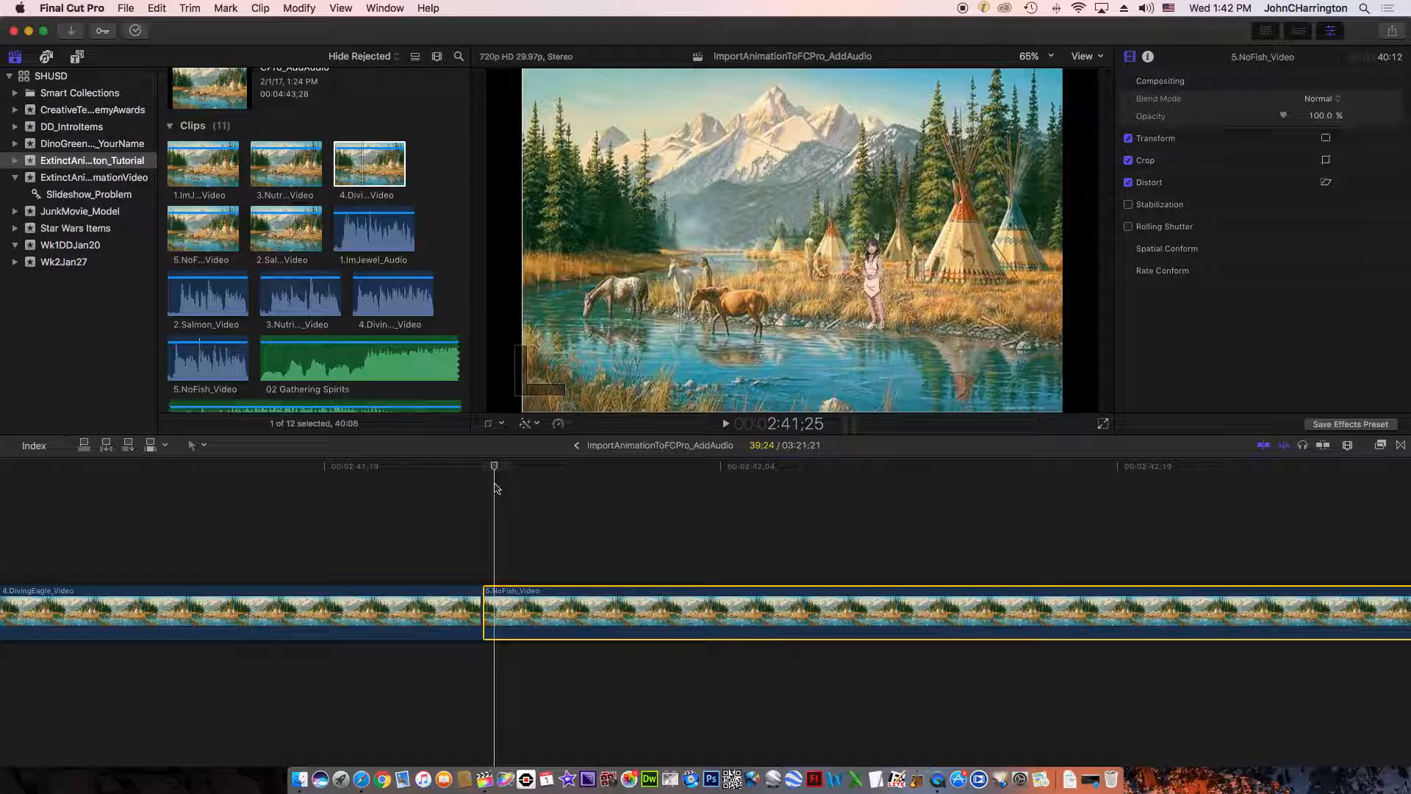
{"action": "mouse_move", "coordinate": [495, 489]}
{"action": "left_mouse_down"}
{"action": "mouse_move", "coordinate": [482, 491]}
{"action": "mouse_move", "coordinate": [508, 490]}
{"action": "left_mouse_up"}
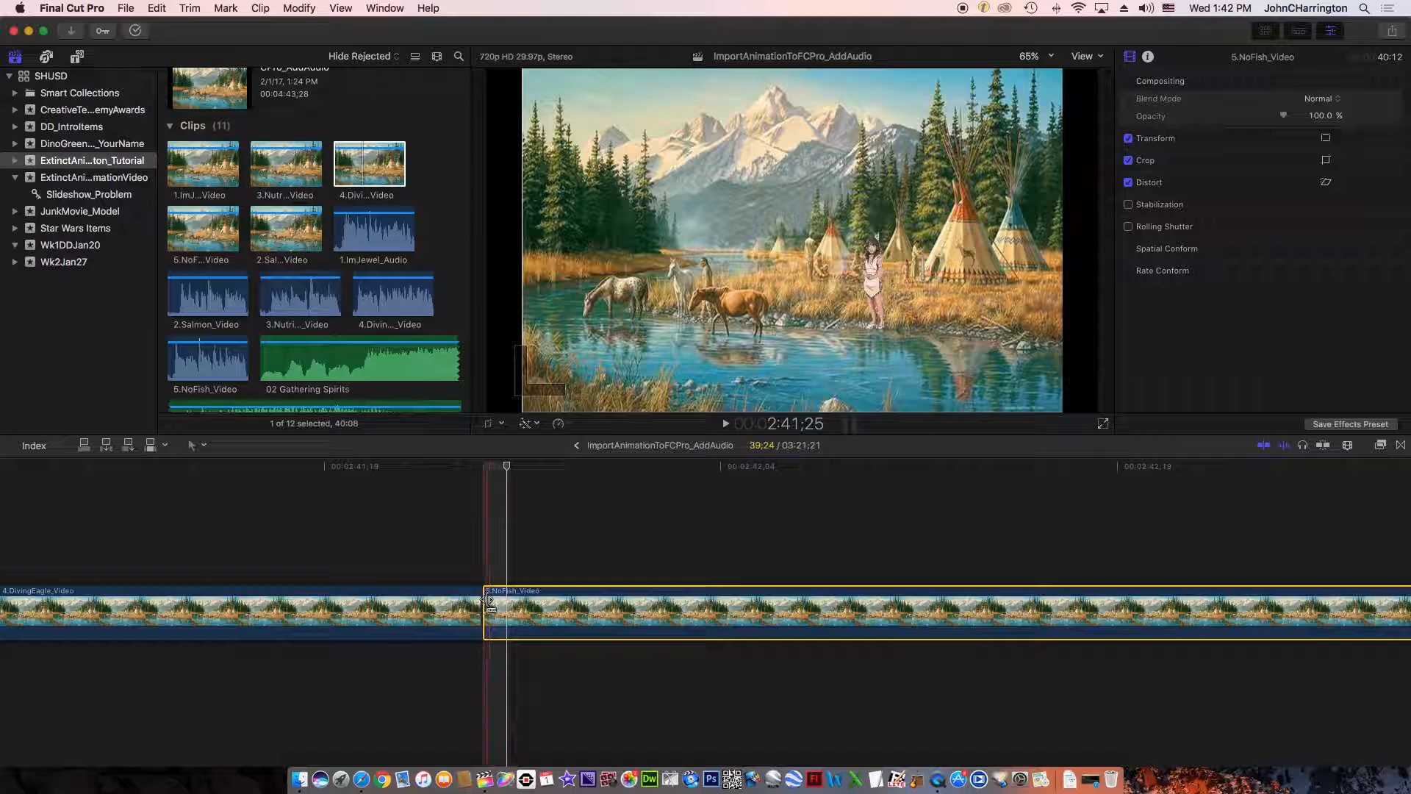
{"action": "left_click_drag", "start_coordinate": [506, 477], "coordinate": [580, 477]}
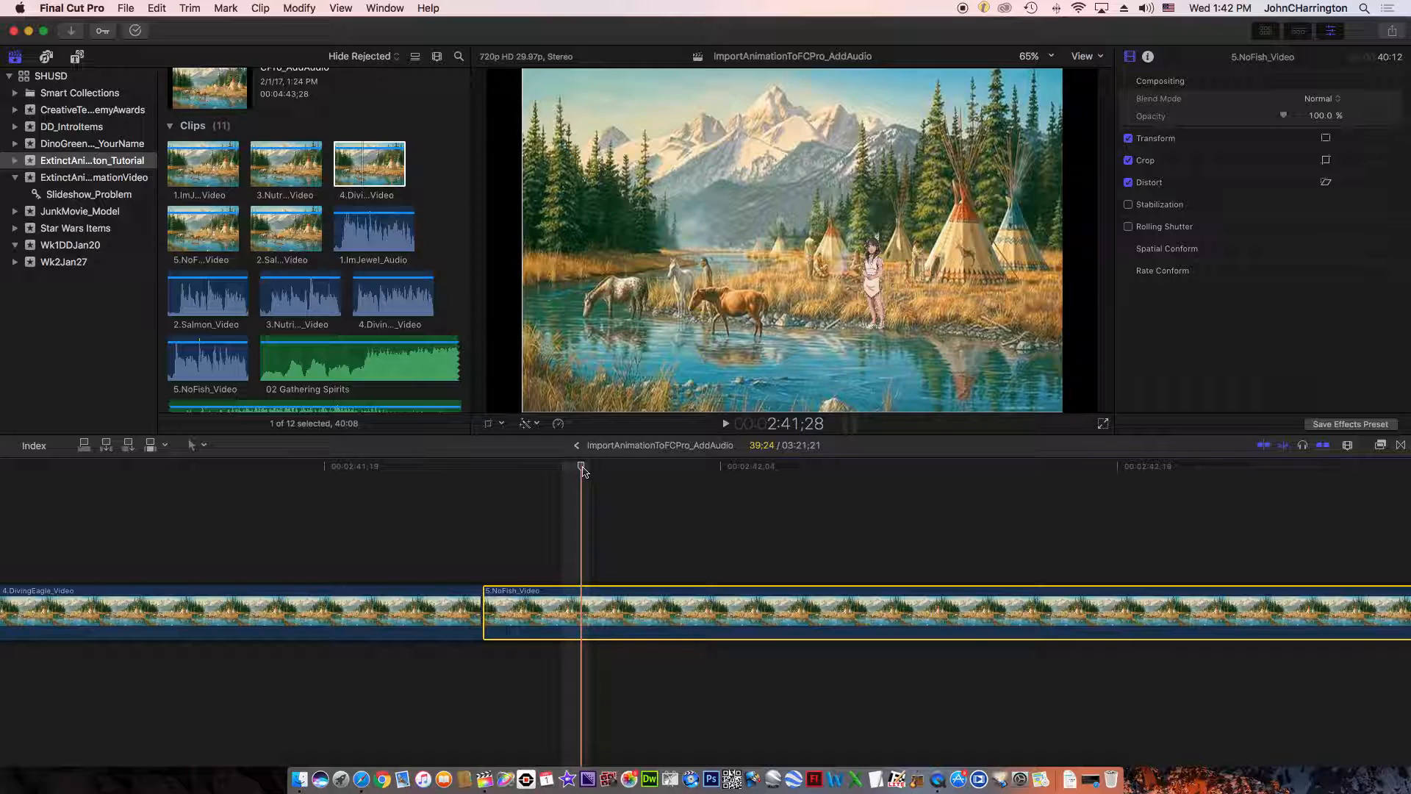
{"action": "left_click_drag", "start_coordinate": [581, 467], "coordinate": [1347, 453]}
- Zoom the timeline out until all five clips fit, and place the playhead in the first part of 4.DivingEagle_Video
{"action": "left_click", "coordinate": [1346, 447]}
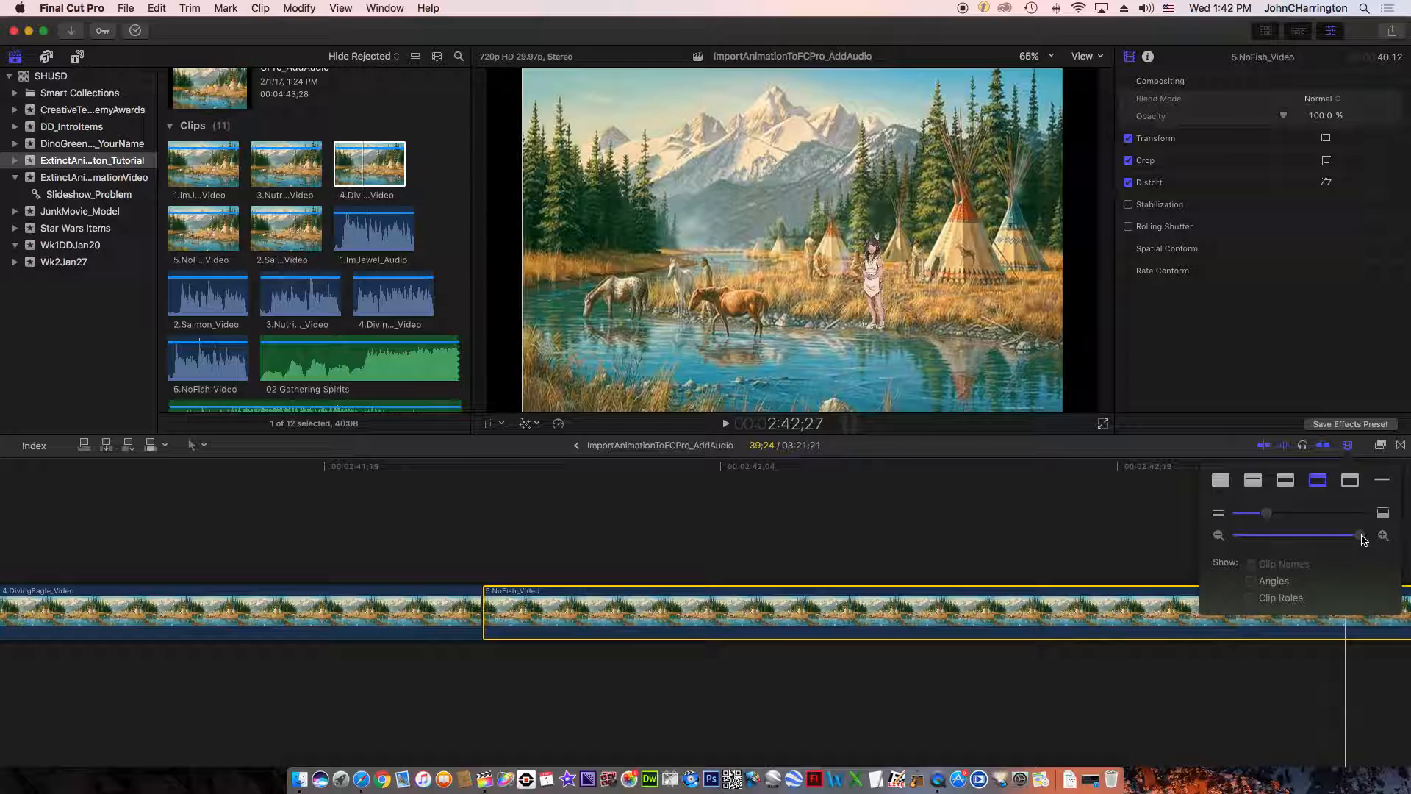
{"action": "left_click_drag", "start_coordinate": [1362, 541], "coordinate": [1307, 542]}
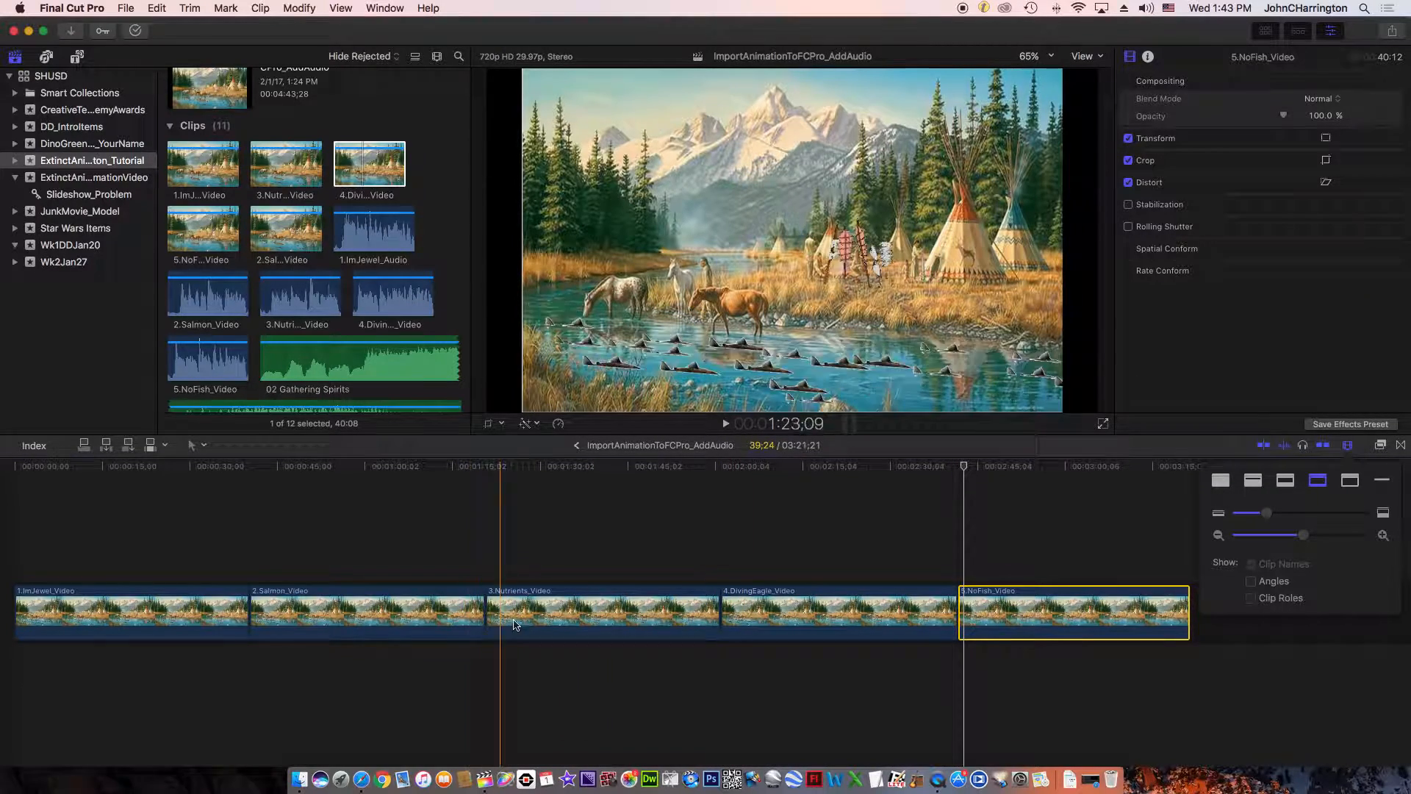
{"action": "left_click", "coordinate": [761, 529]}
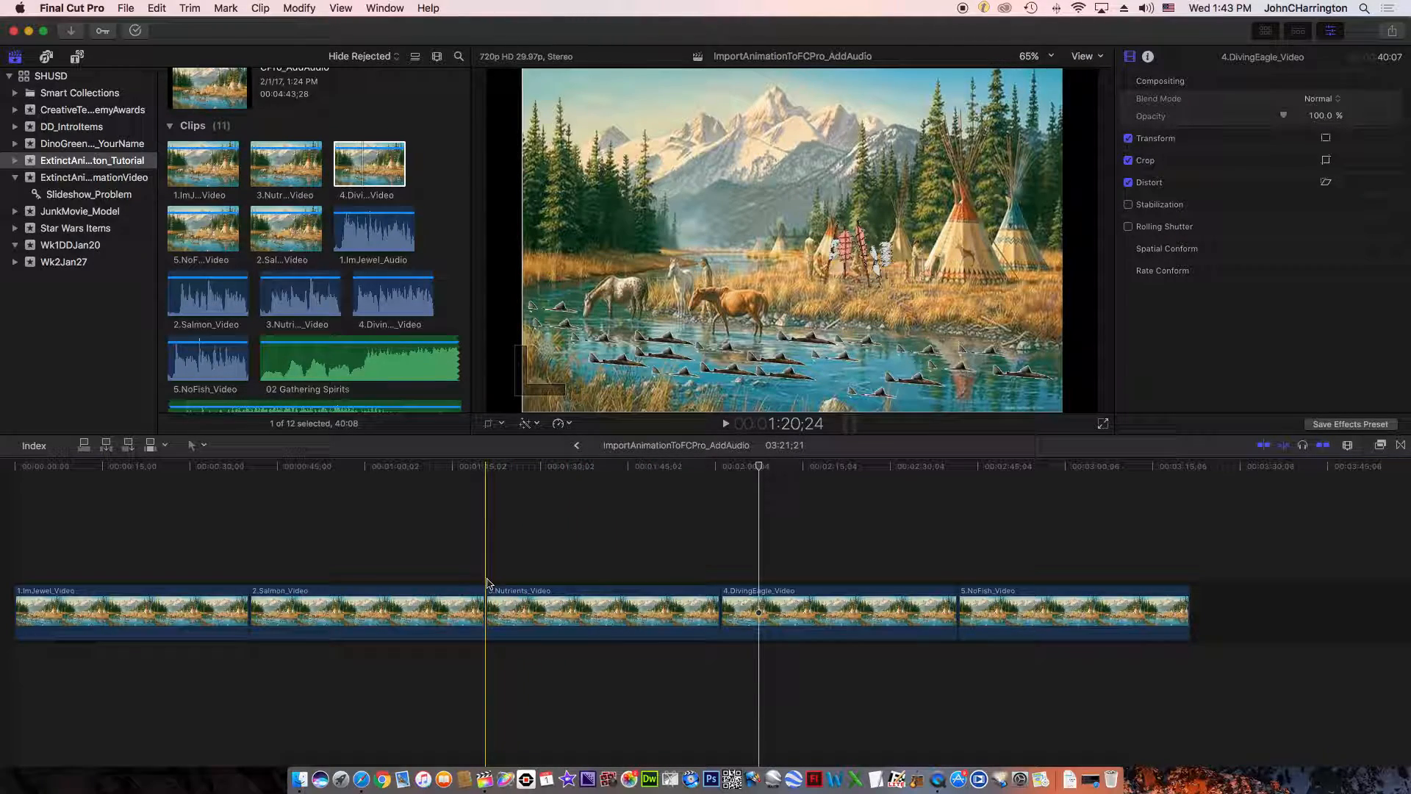
- Place the playhead at 1:30;22 in 3.Nutrients_Video and trim the clip's end to a duration of about 34:10
{"action": "left_click", "coordinate": [572, 586]}
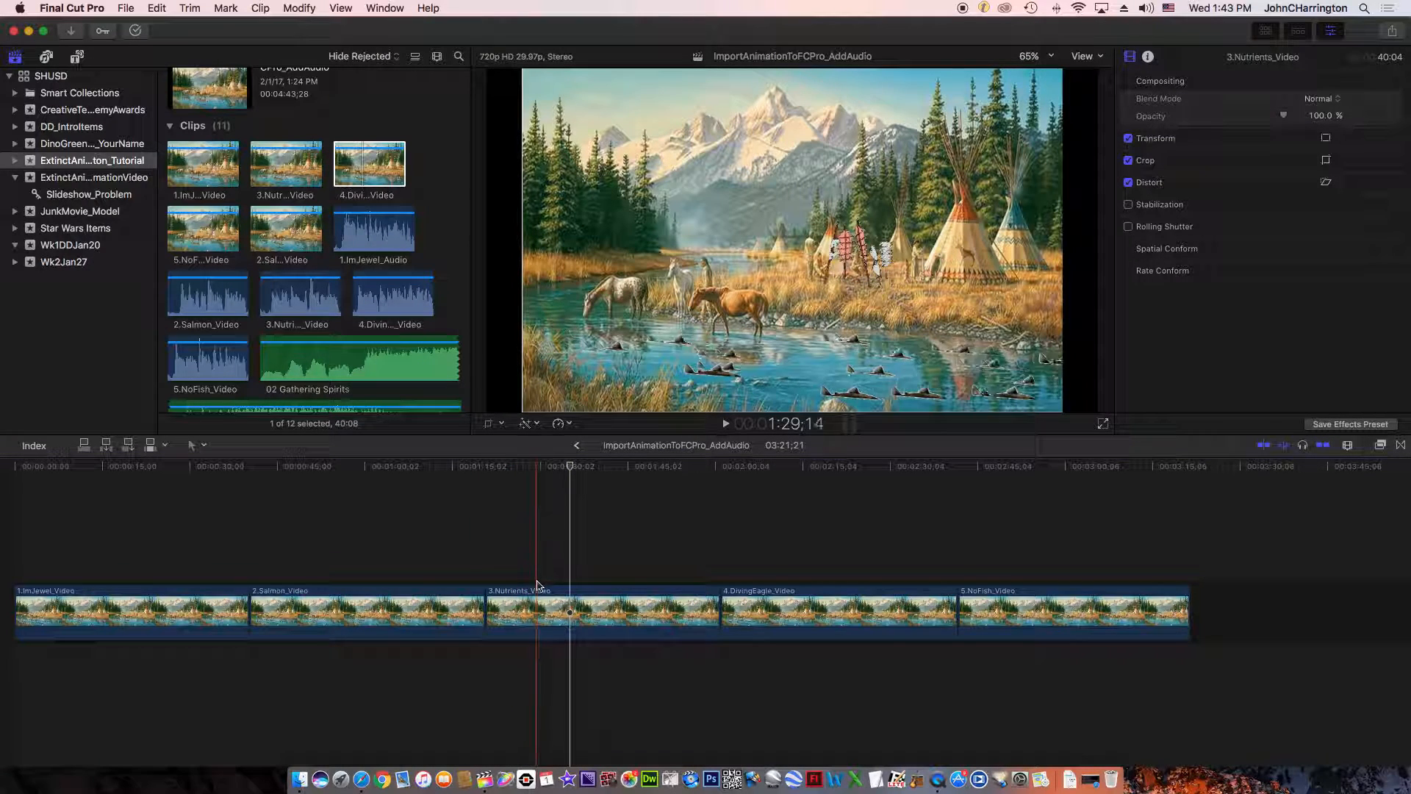
{"action": "left_click", "coordinate": [551, 466]}
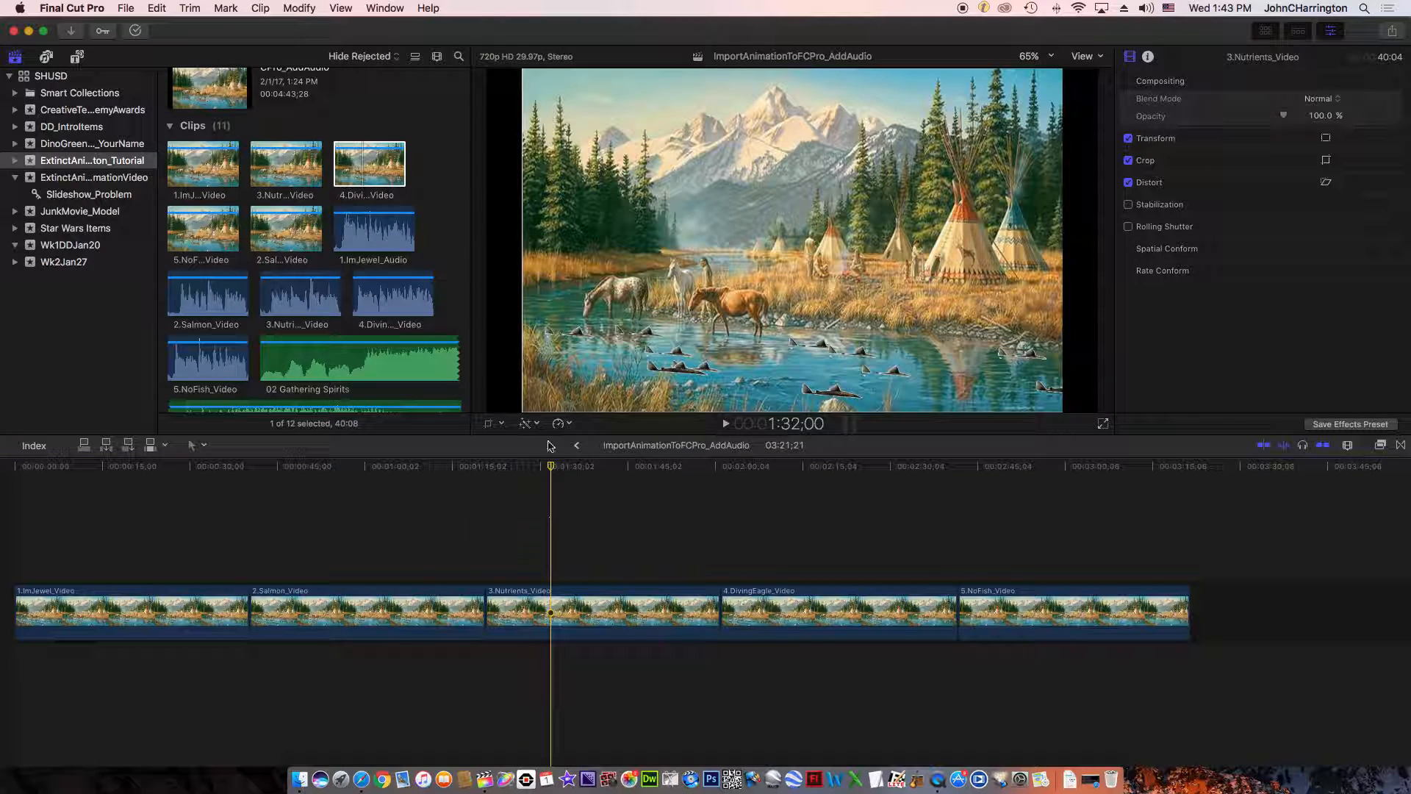
{"action": "left_click_drag", "start_coordinate": [550, 471], "coordinate": [544, 472]}
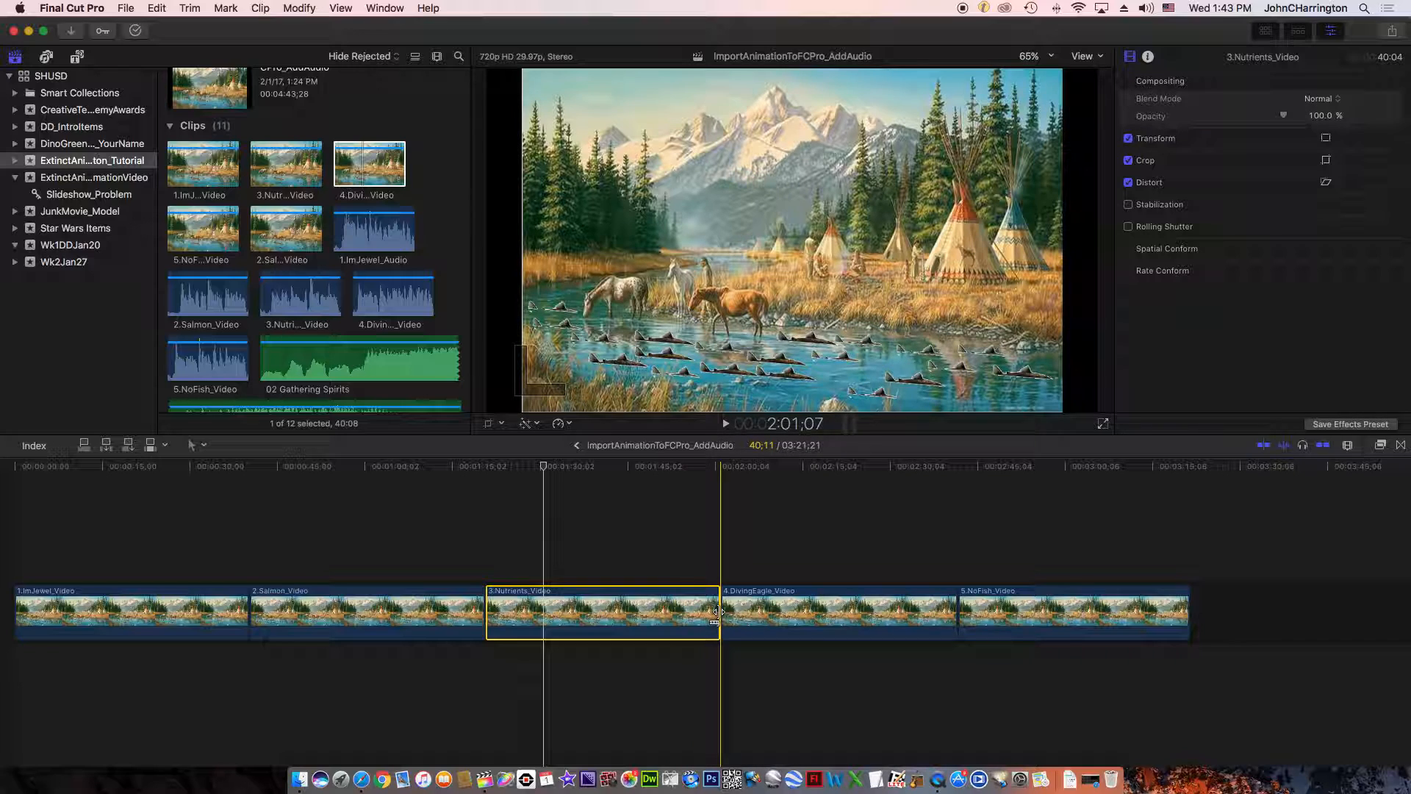
{"action": "left_click_drag", "start_coordinate": [718, 612], "coordinate": [686, 613]}
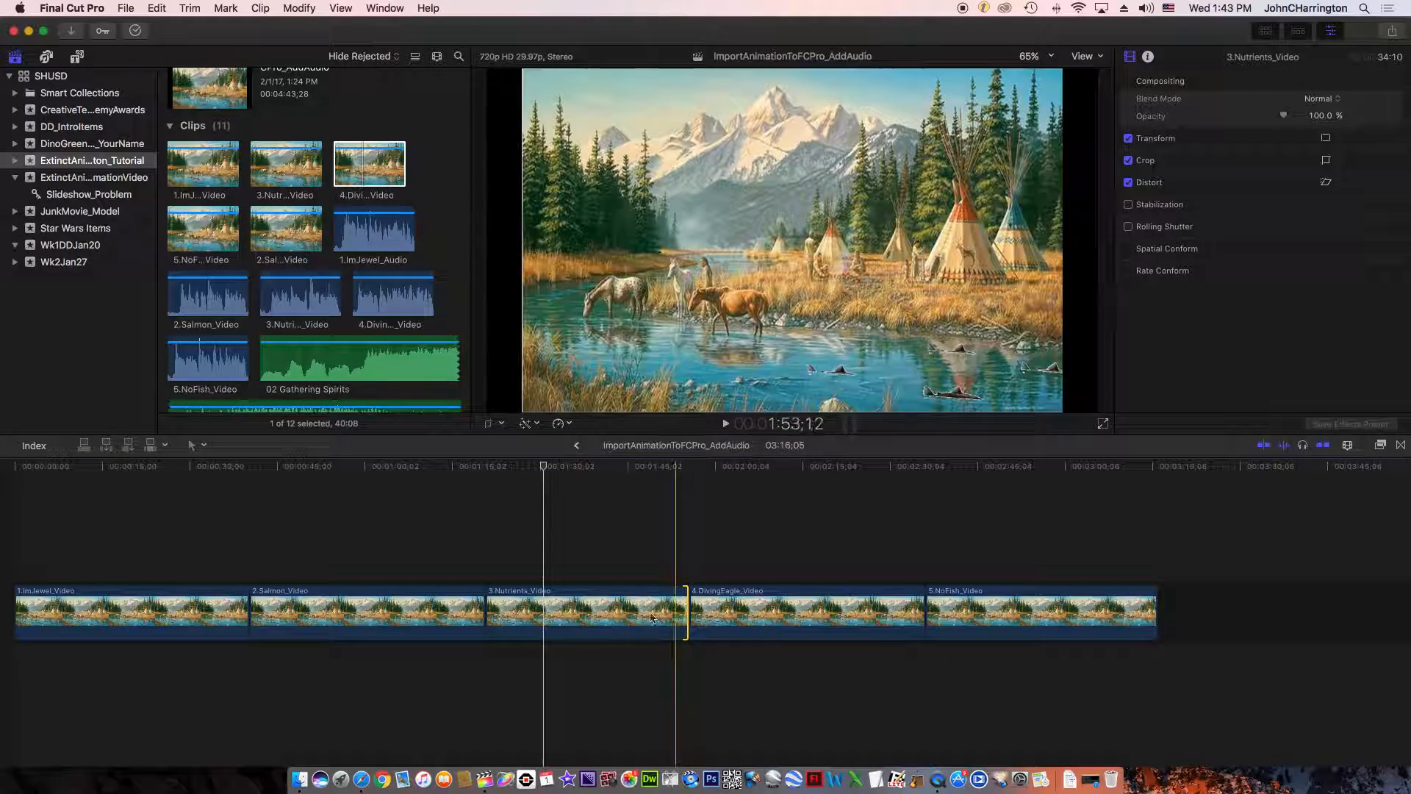
{"action": "left_click", "coordinate": [554, 593]}
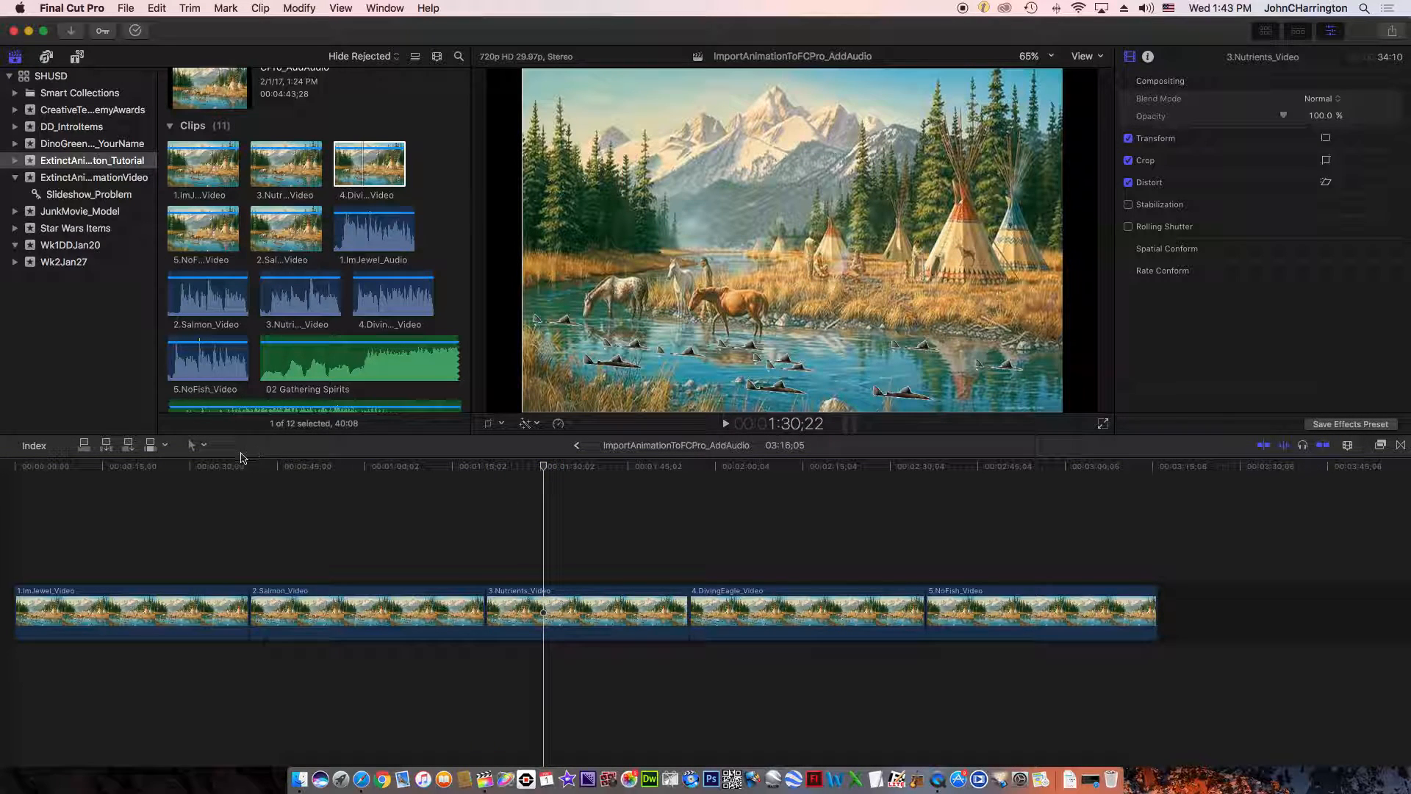
- Move the playhead a few frames earlier to 1:30;20 and split 3.Nutrients_Video there with the Blade tool
{"action": "left_click", "coordinate": [197, 446]}
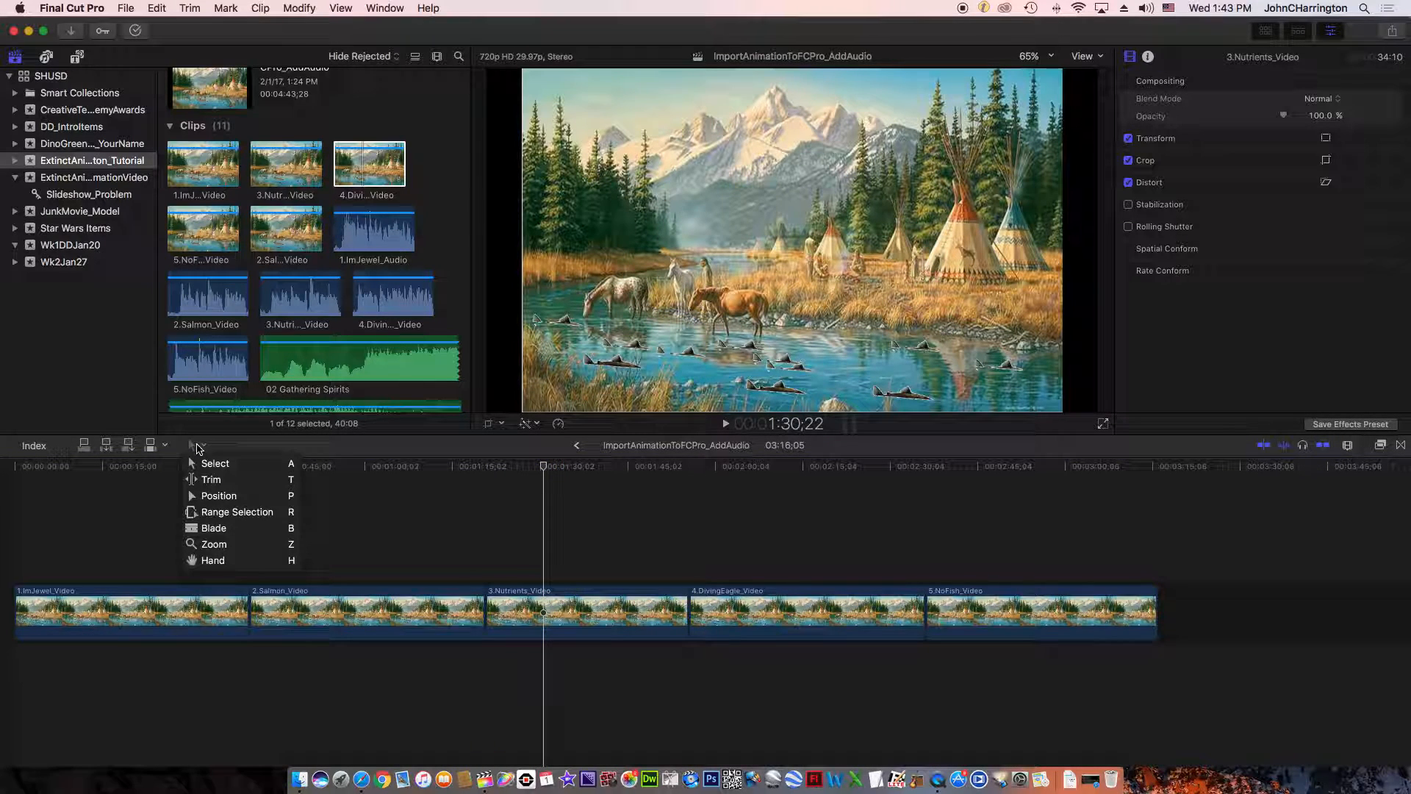
{"action": "left_click", "coordinate": [220, 528]}
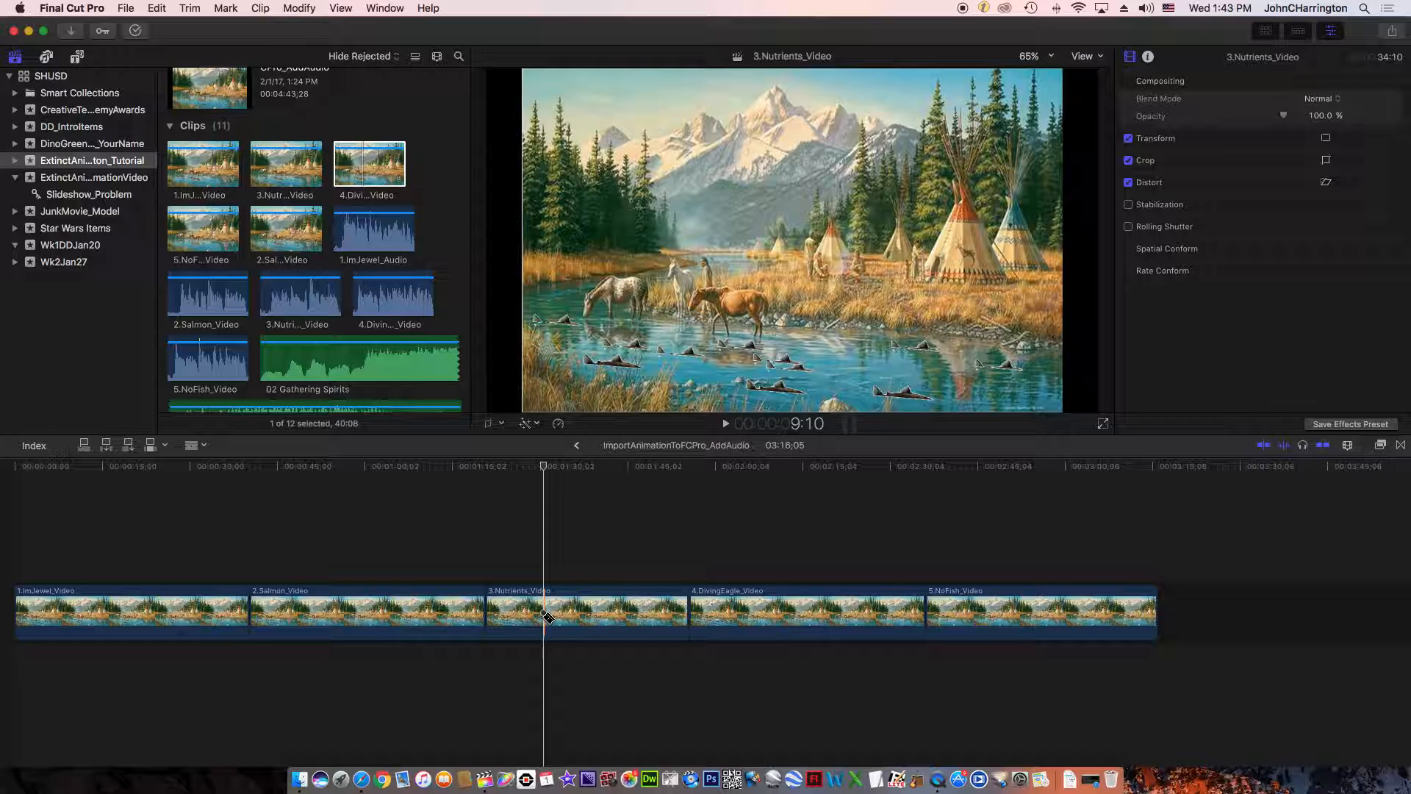
{"action": "left_click", "coordinate": [1347, 447]}
{"action": "left_click_drag", "start_coordinate": [1303, 539], "coordinate": [1377, 542]}
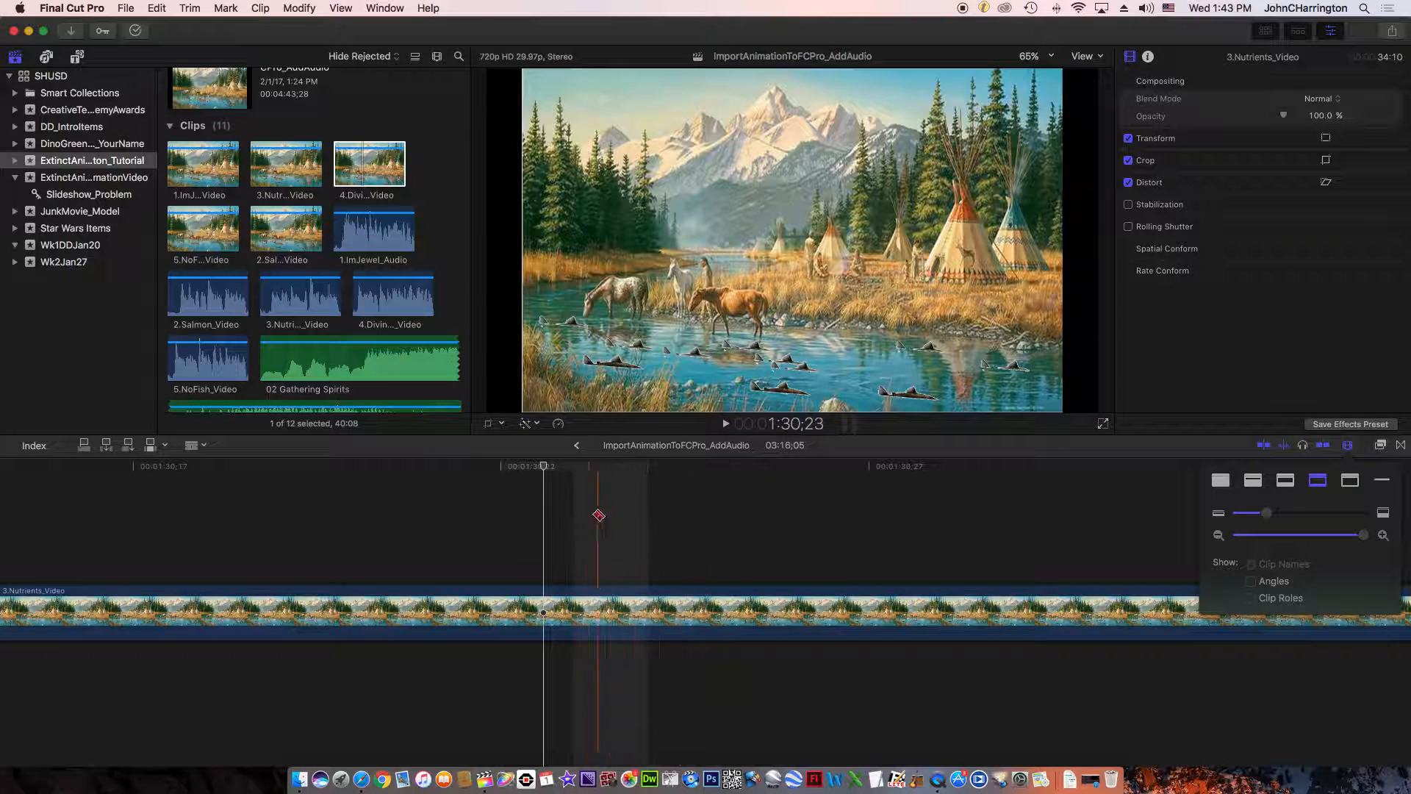
{"action": "left_click", "coordinate": [546, 469]}
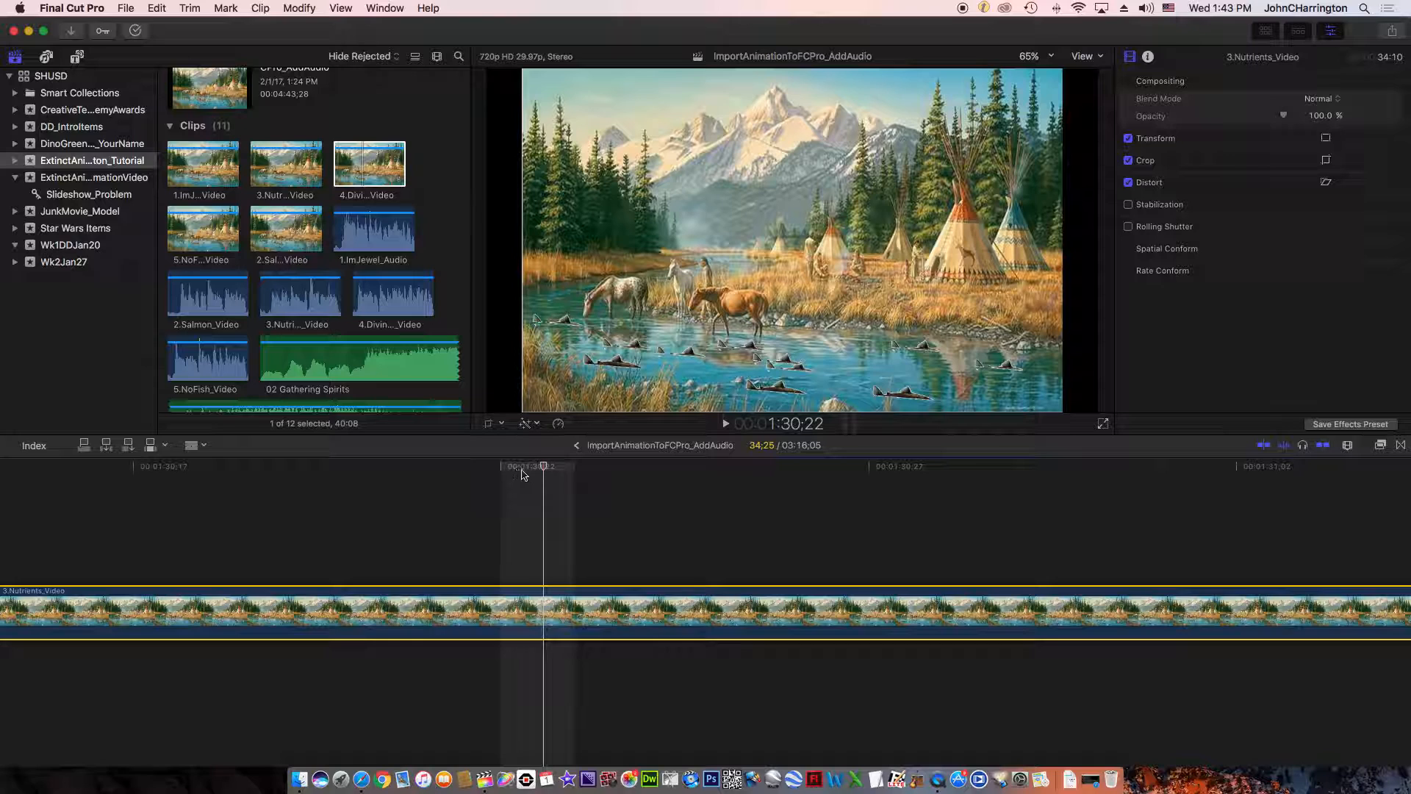
{"action": "left_click_drag", "start_coordinate": [546, 469], "coordinate": [428, 504]}
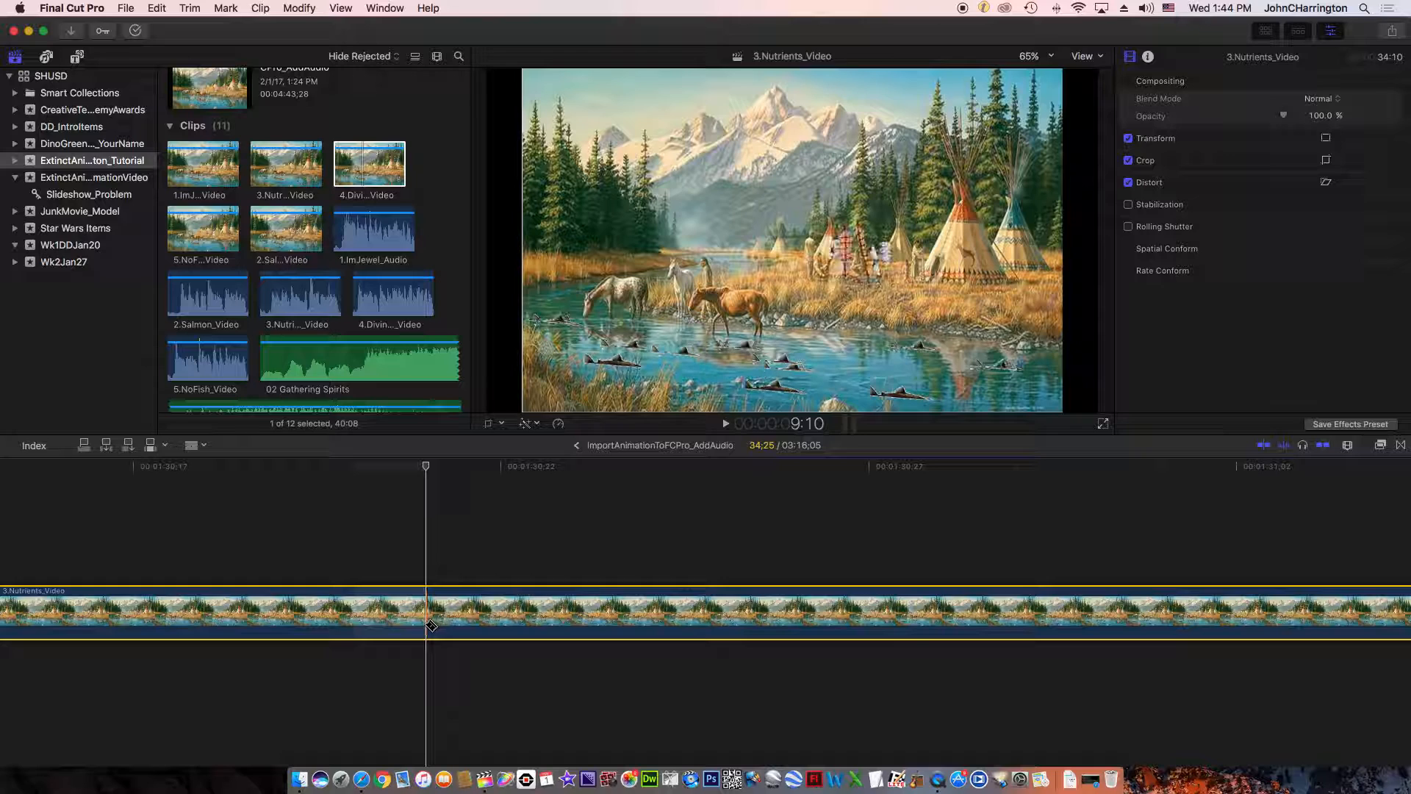
{"action": "left_click", "coordinate": [431, 625]}
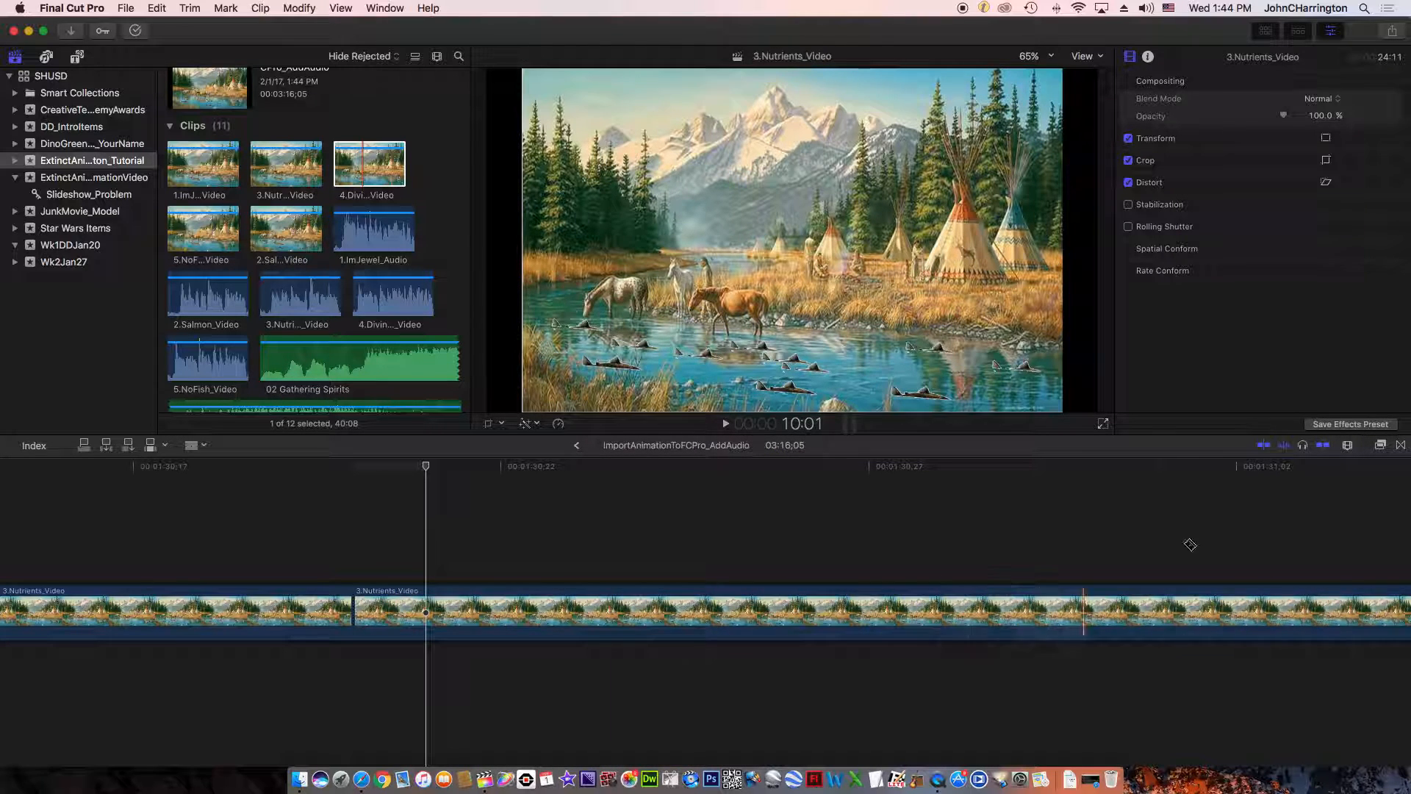
- Return to the Select tool and delete the second part of the split 3.Nutrients_Video
{"action": "left_click", "coordinate": [1348, 445]}
{"action": "left_click_drag", "start_coordinate": [1363, 540], "coordinate": [1295, 539]}
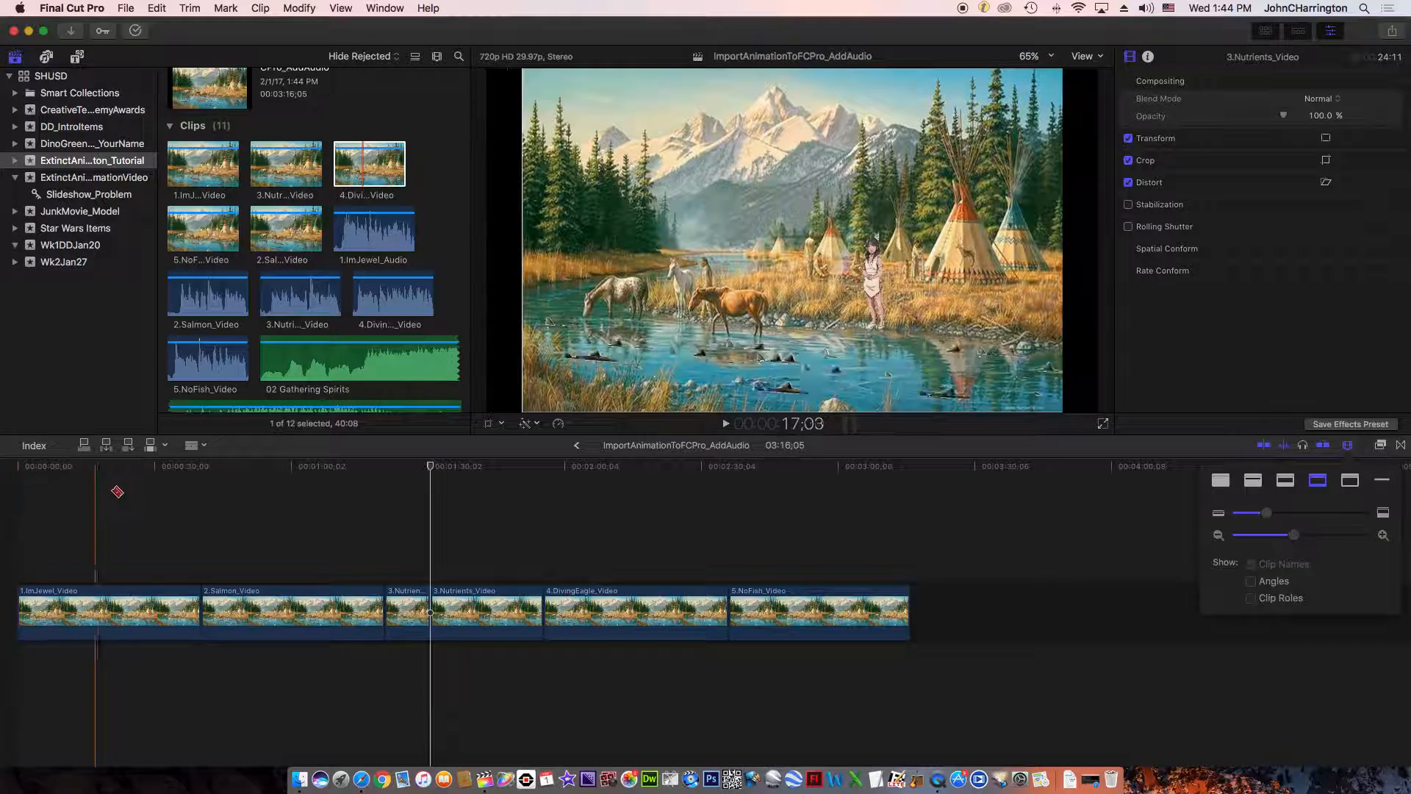
{"action": "left_click", "coordinate": [202, 452]}
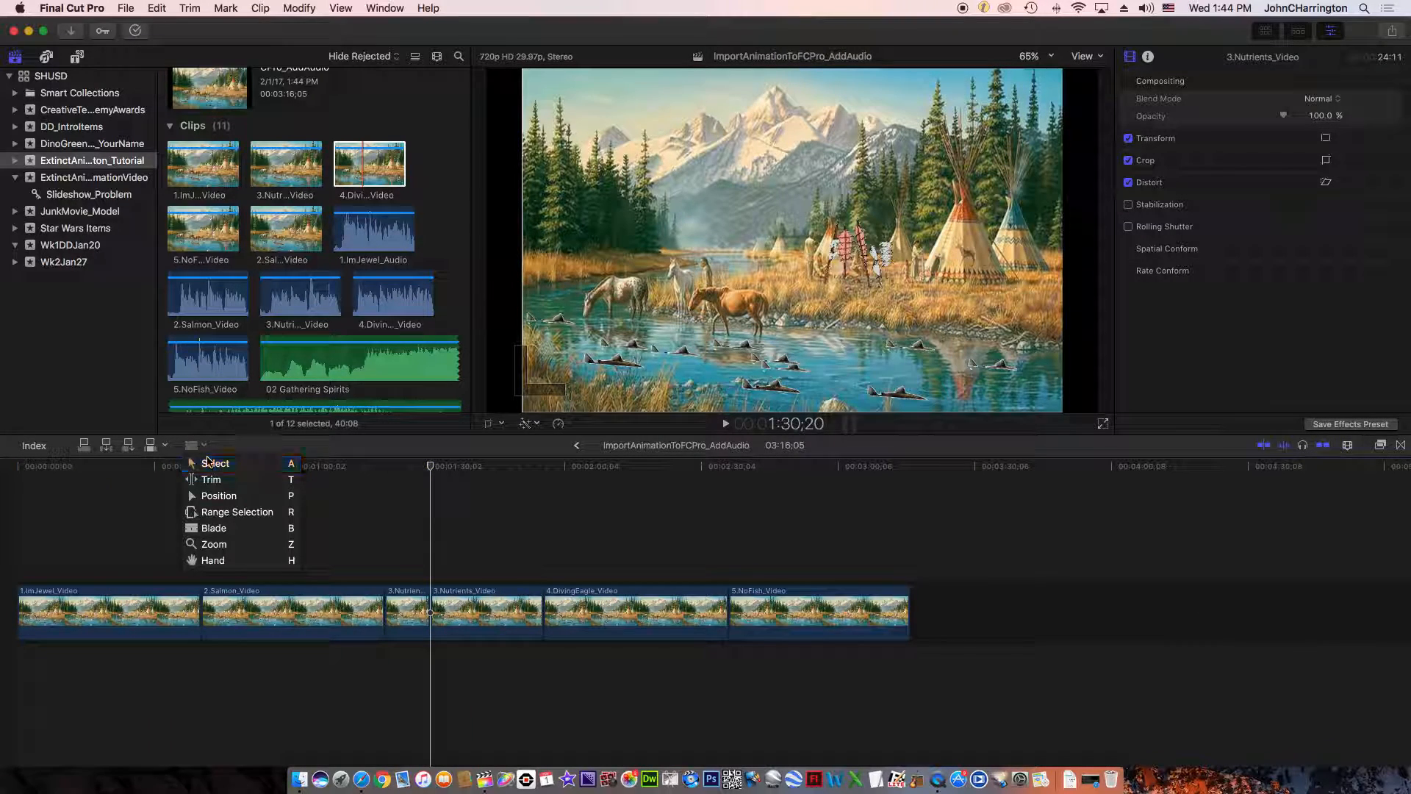
{"action": "left_click", "coordinate": [213, 463]}
{"action": "left_click", "coordinate": [497, 614]}
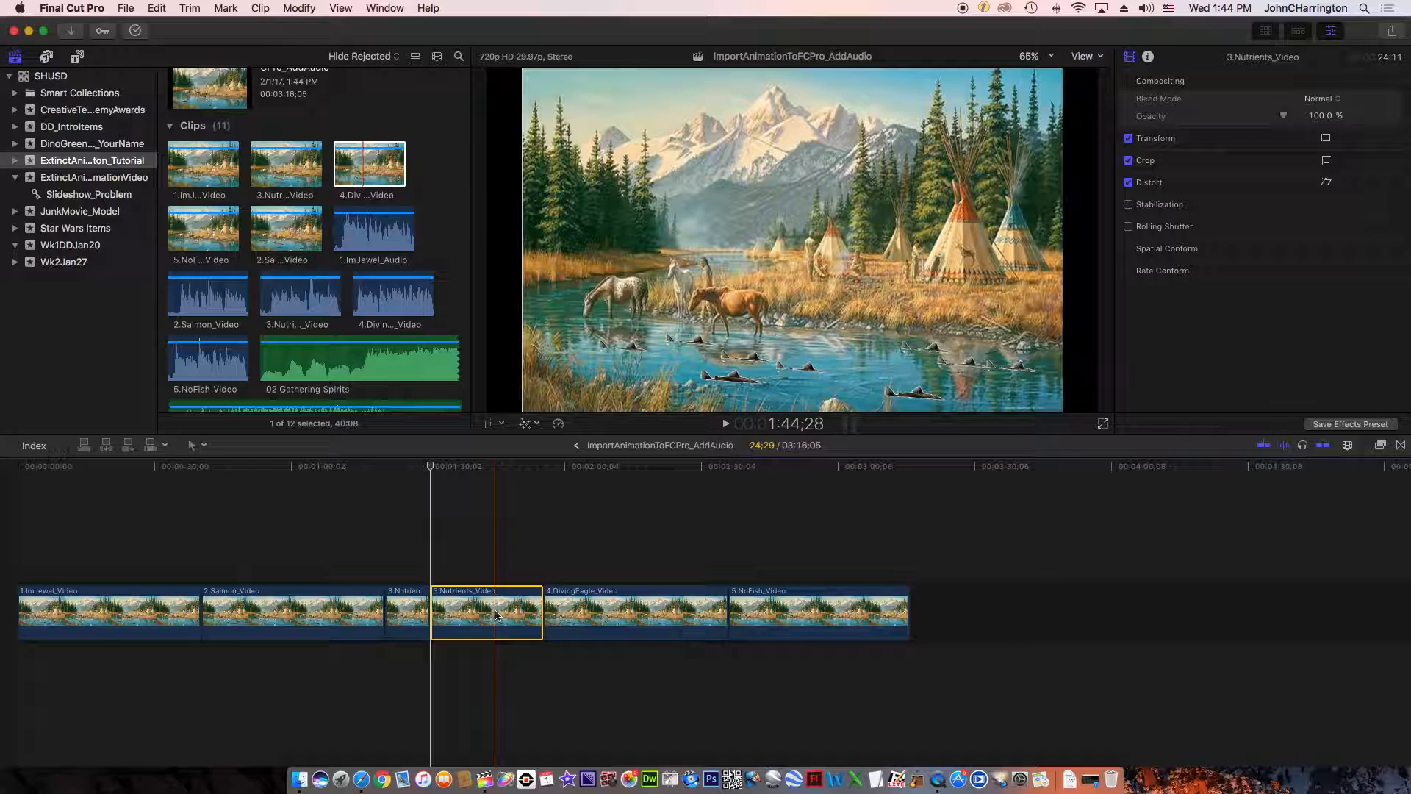
{"action": "key", "text": "Delete"}
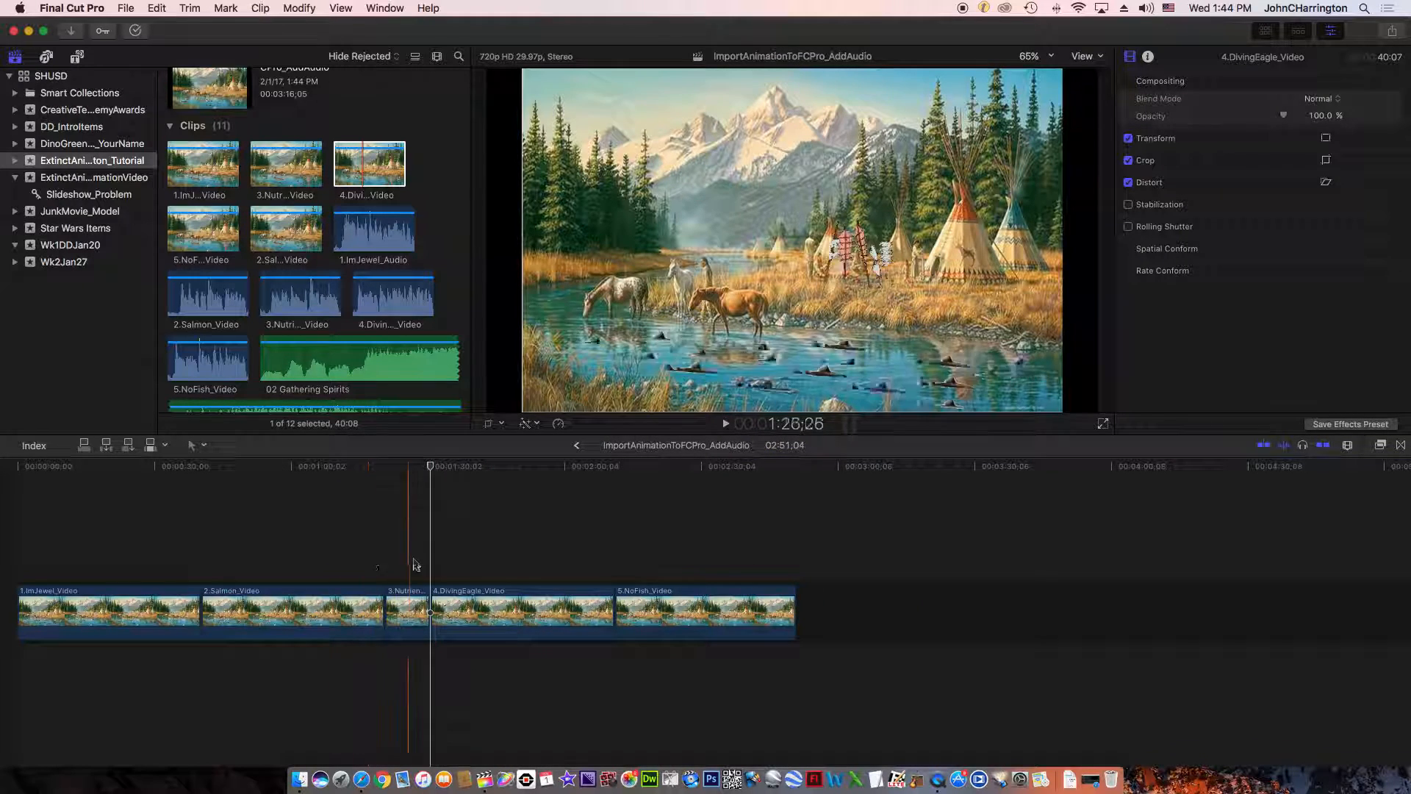
- Scrub the playhead through the remaining 3.Nutrients_Video piece, ending at 1:30;20 where it meets 4.DivingEagle_Video
{"action": "left_click", "coordinate": [409, 471]}
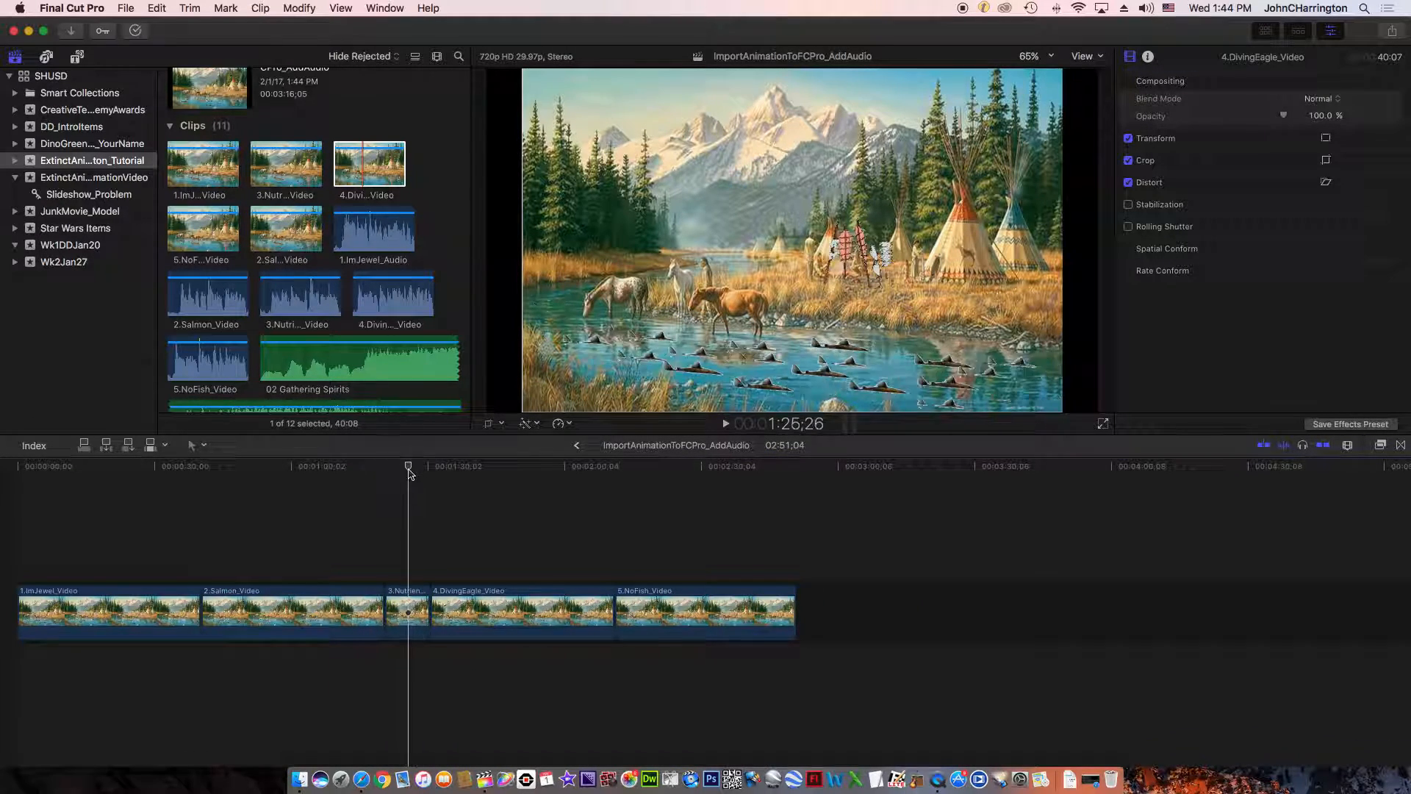
{"action": "mouse_move", "coordinate": [409, 471]}
{"action": "left_mouse_down"}
{"action": "mouse_move", "coordinate": [372, 471]}
{"action": "mouse_move", "coordinate": [430, 468]}
{"action": "left_mouse_up"}
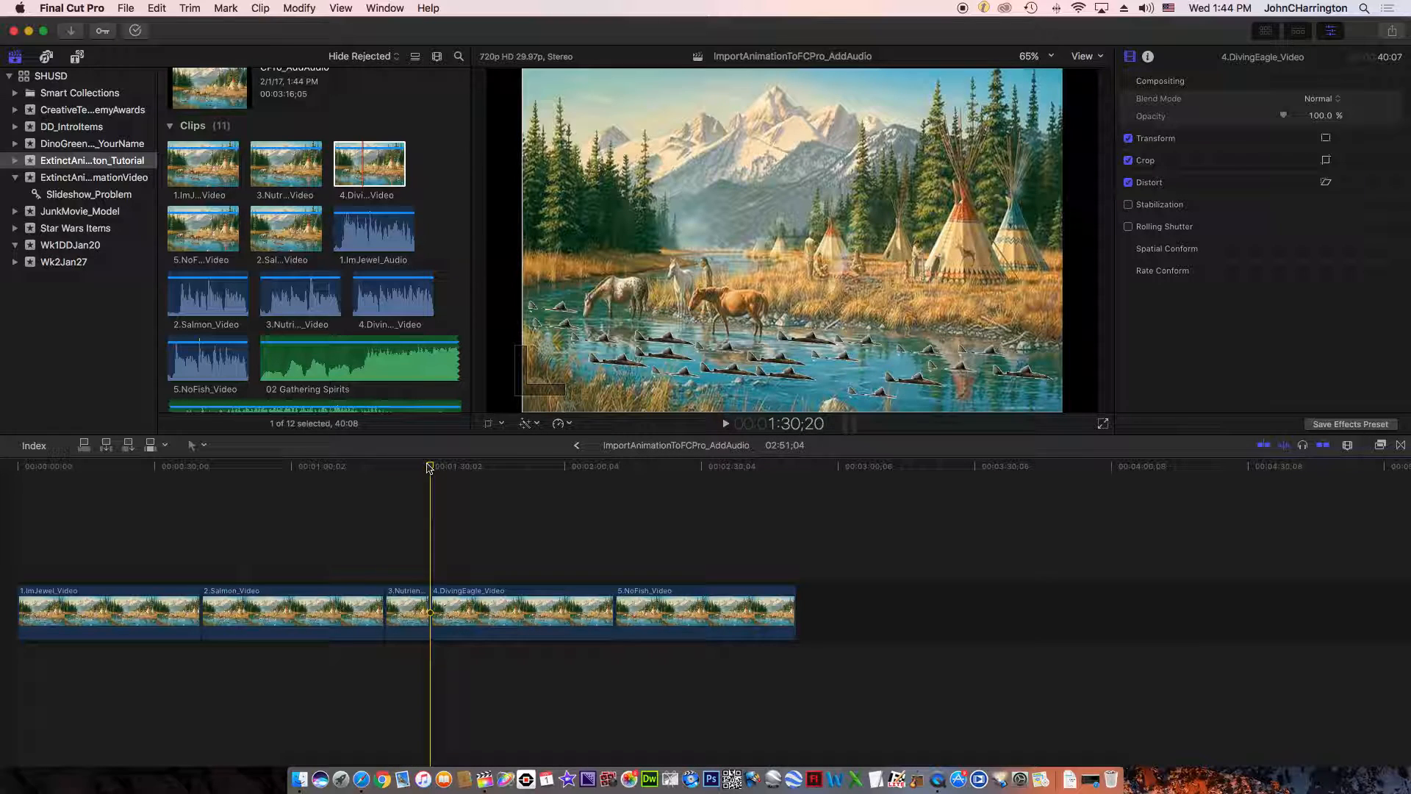